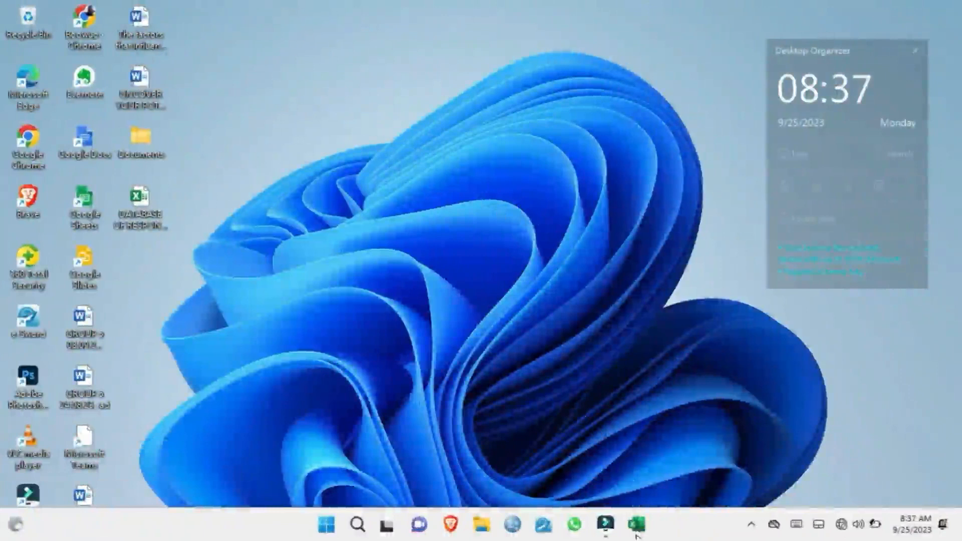
# Search the computer for Excel and launch the app.
pyautogui.moveTo(636, 534)
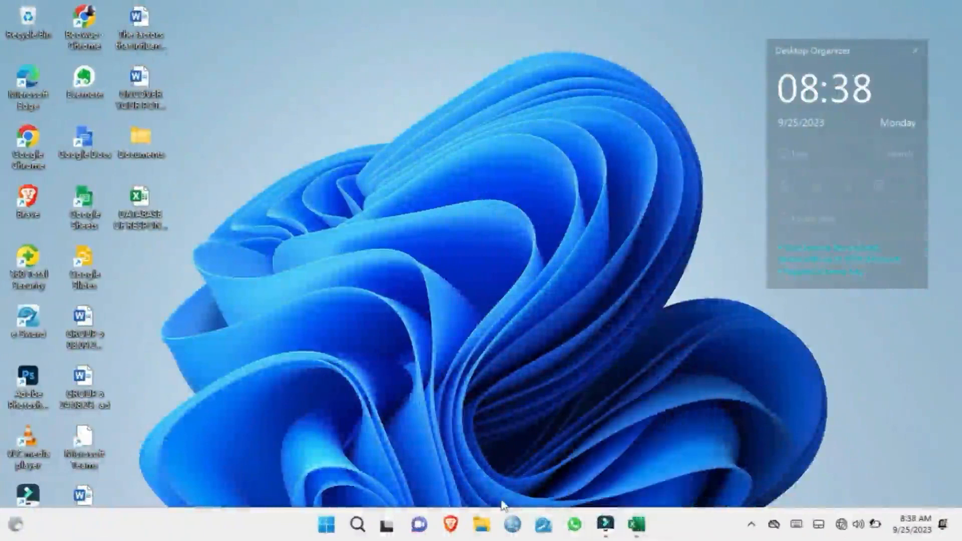
pyautogui.click(357, 526)
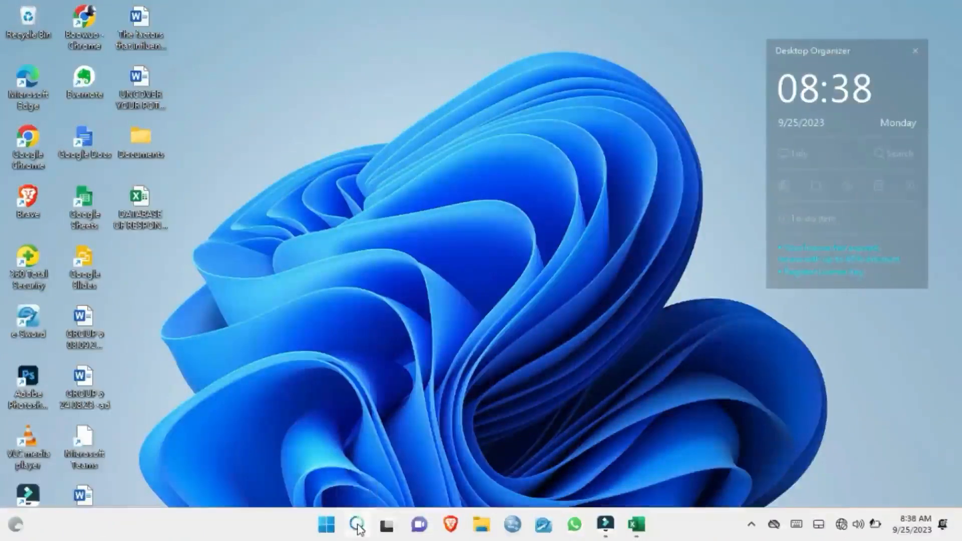
pyautogui.write('exc')
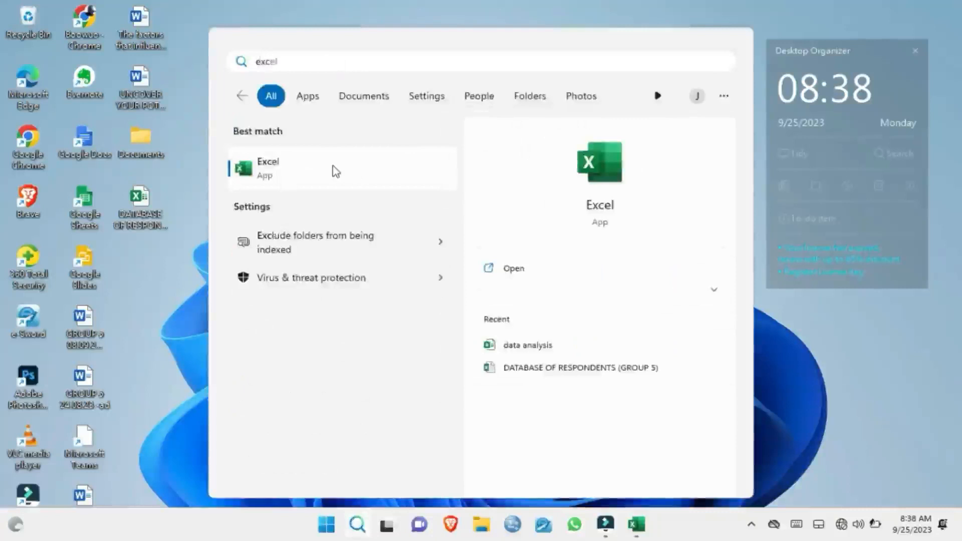
pyautogui.click(347, 169)
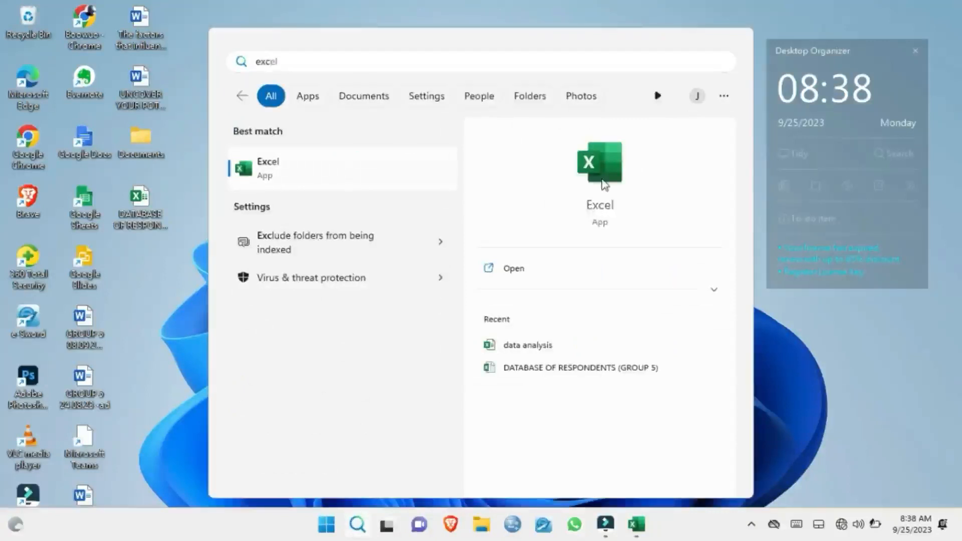
pyautogui.click(602, 179)
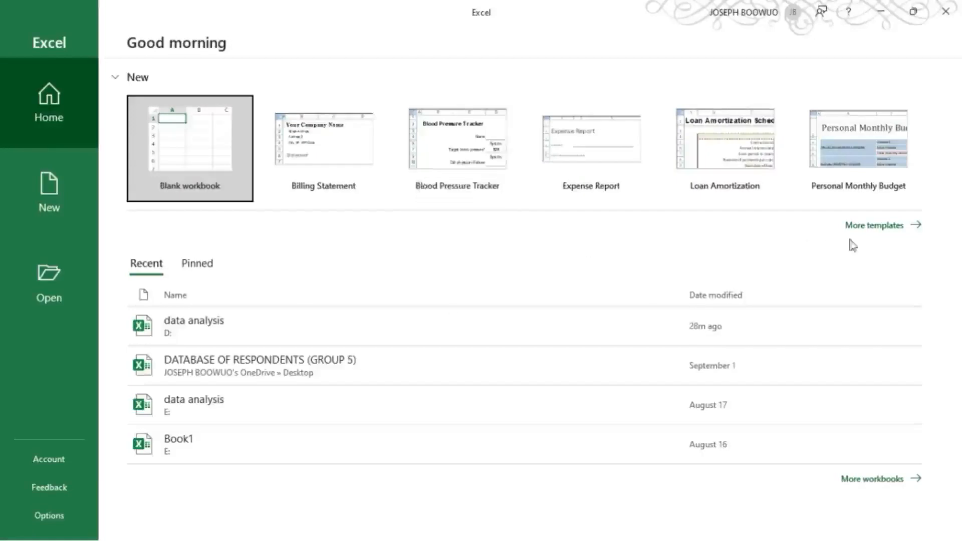
# Browse the additional workbook templates and create a blank workbook.
pyautogui.click(917, 226)
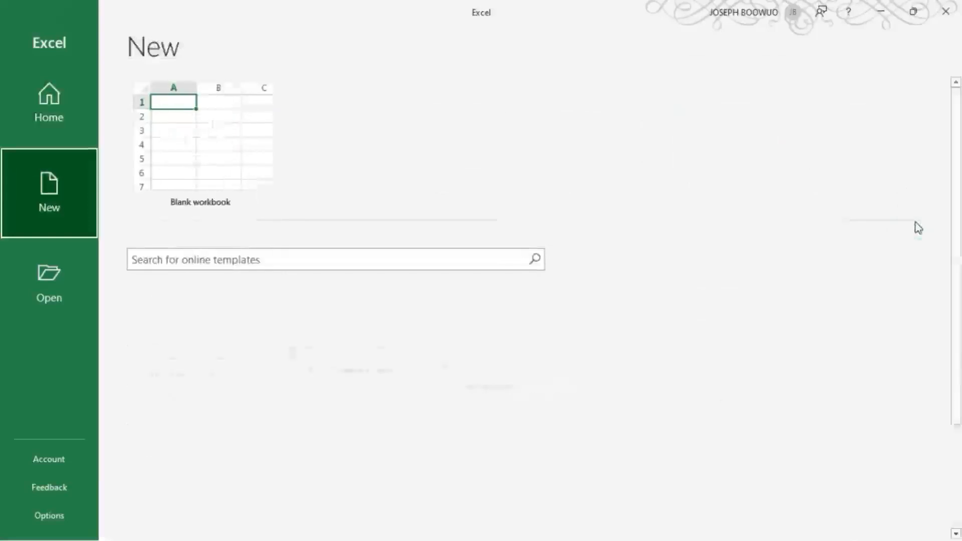
pyautogui.scroll(-1, 423, 401)
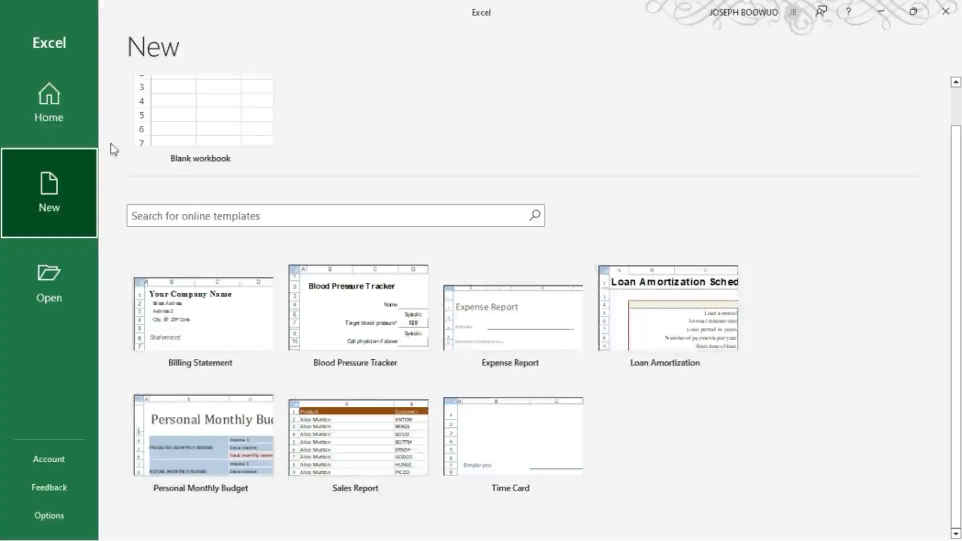
pyautogui.scroll(1, 191, 135)
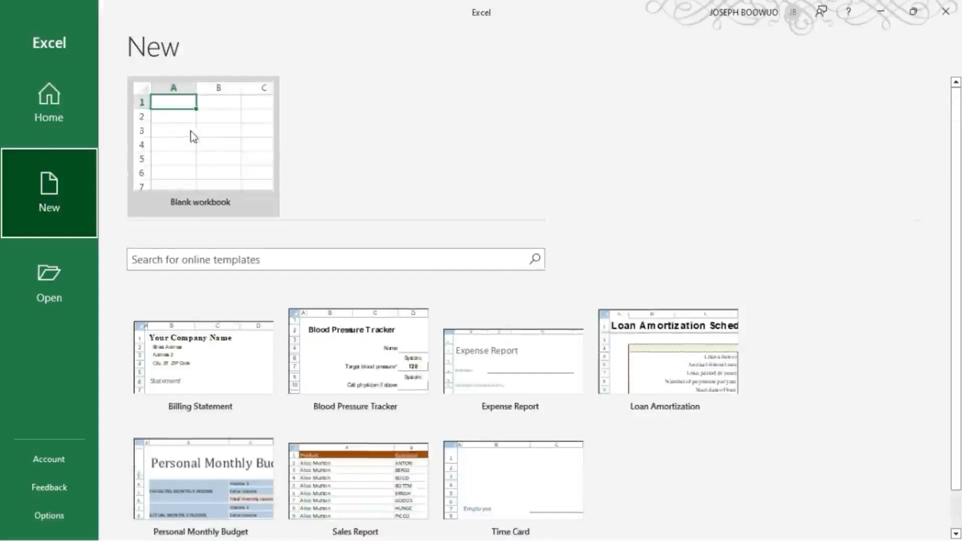
pyautogui.click(228, 148)
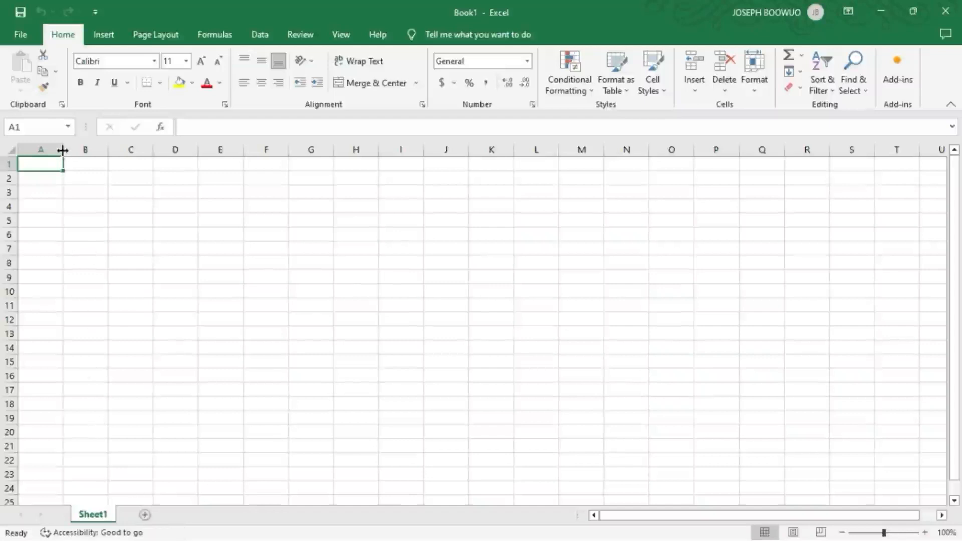
# Enter the sample text bkudkjksd in cell A1 and erase it.
pyautogui.write('bkudkjksd')
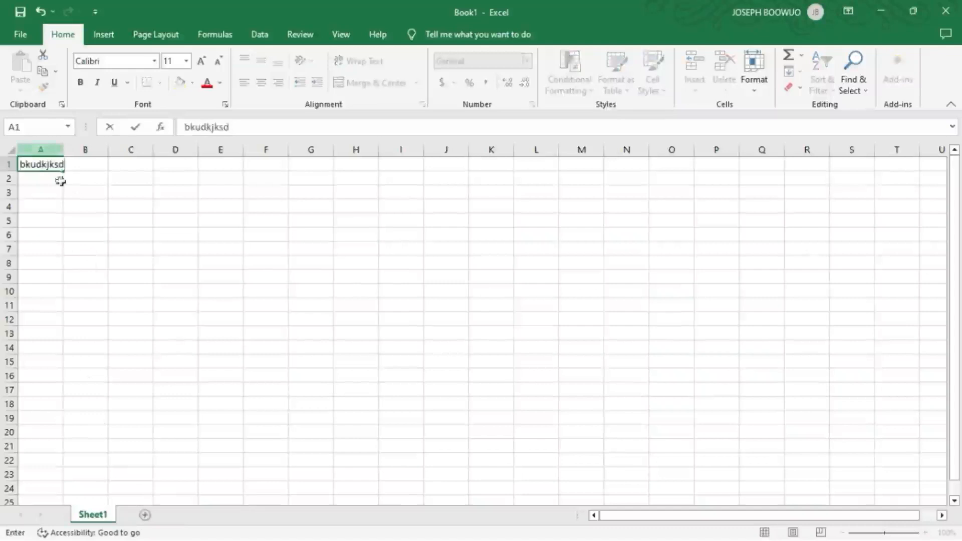
pyautogui.click(145, 510)
pyautogui.click(145, 515)
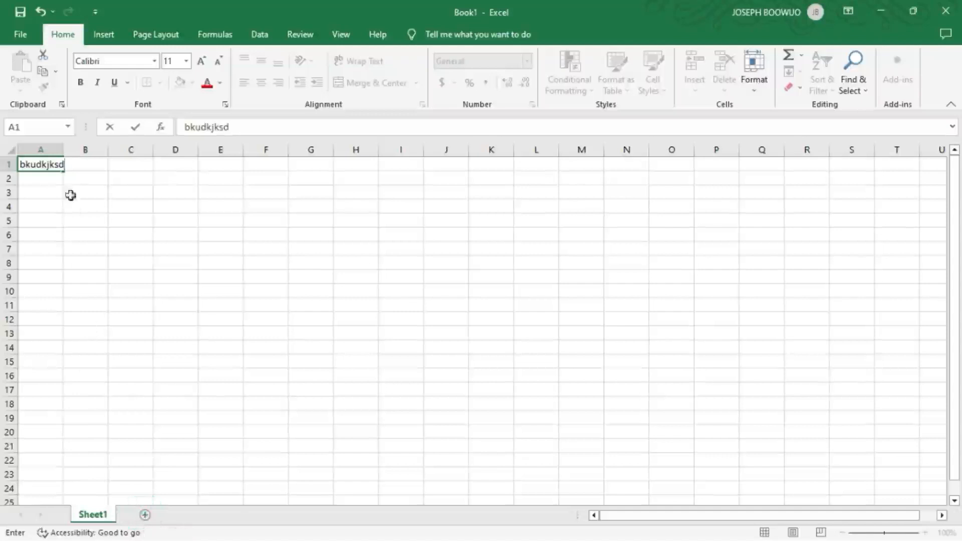
pyautogui.press('BackSpace')
pyautogui.press('BackSpace')
pyautogui.press('BackSpace')
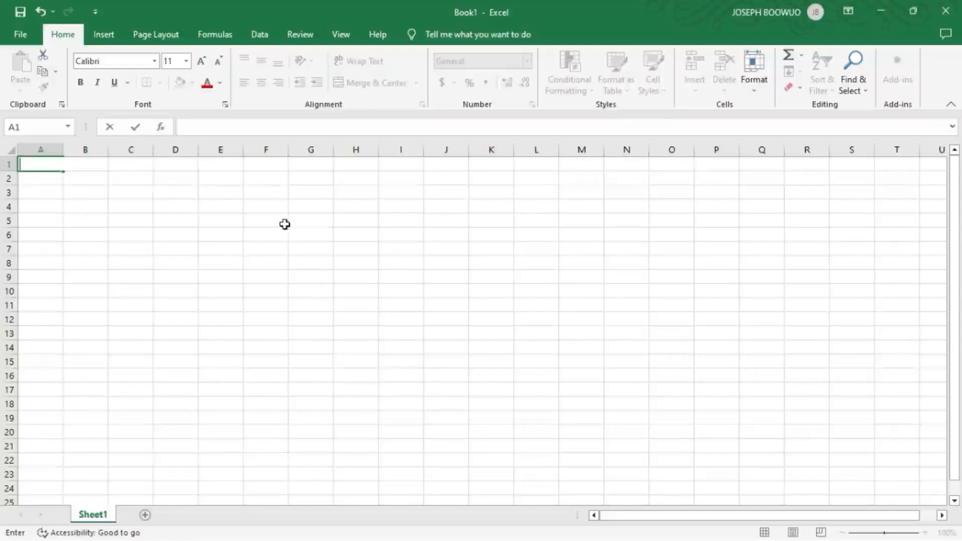
# Select a block of cells from A1, all of column A and all of row 1 in turn, ending on cell A1.
pyautogui.click(49, 190)
pyautogui.moveTo(46, 165); pyautogui.dragTo(239, 260)
pyautogui.click(32, 164)
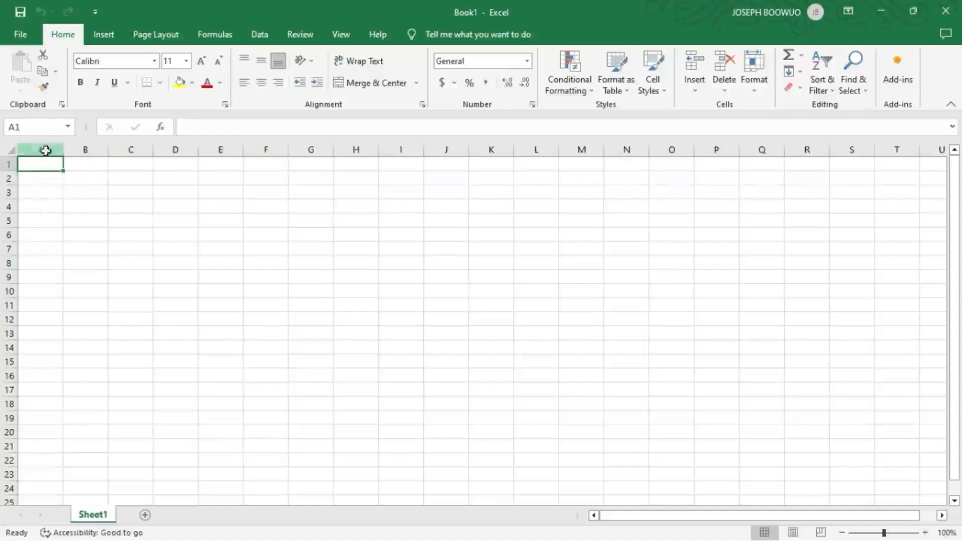
pyautogui.click(45, 151)
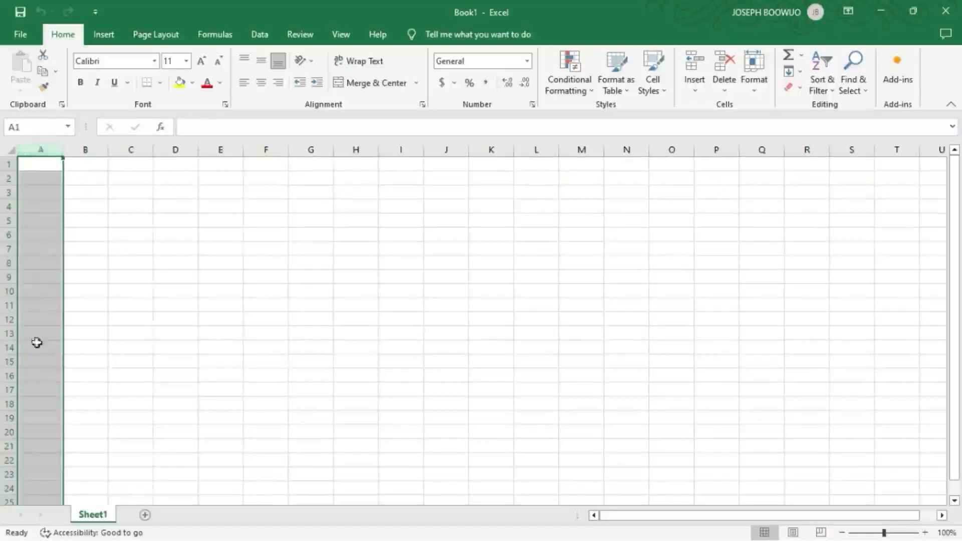
pyautogui.click(9, 164)
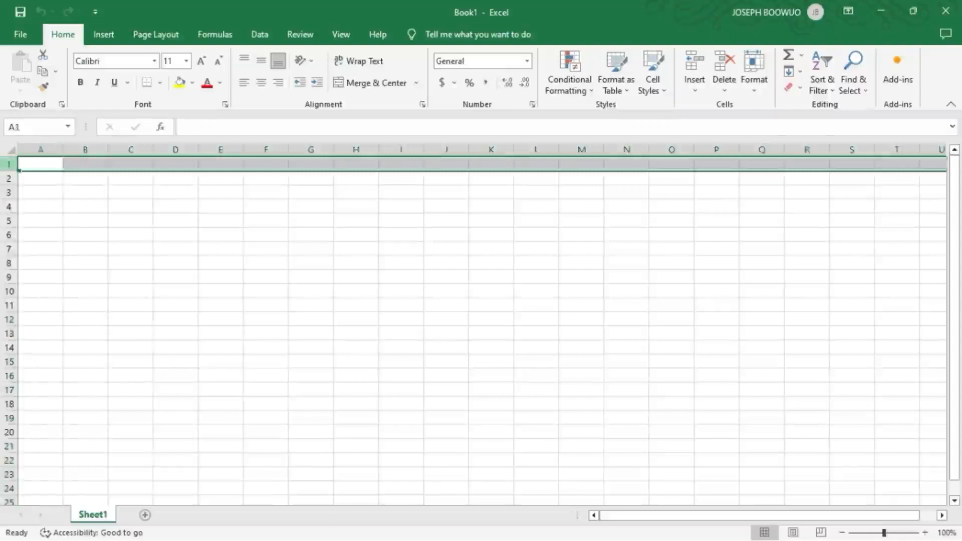
pyautogui.click(34, 167)
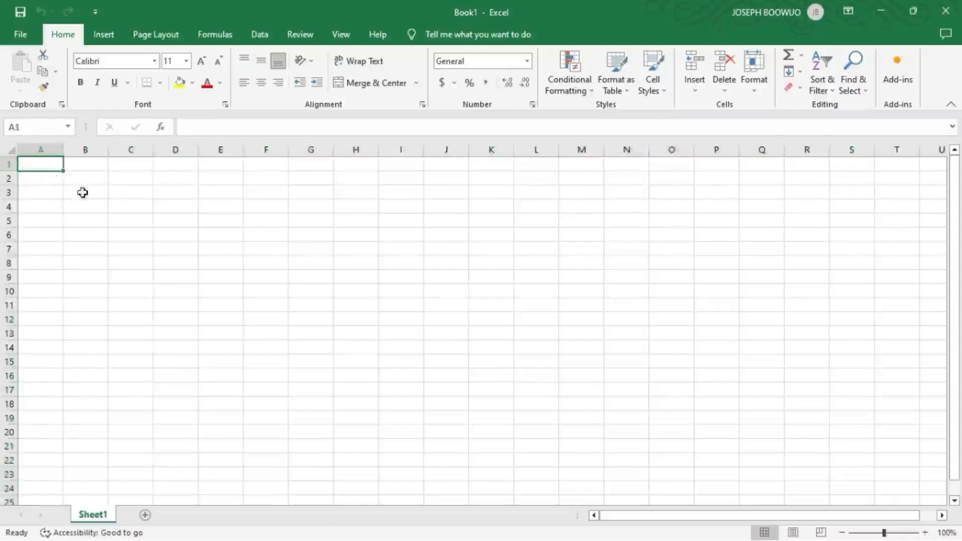
# Enter the sample text alam in cell D6, erase it, and return to cell A1.
pyautogui.click(223, 241)
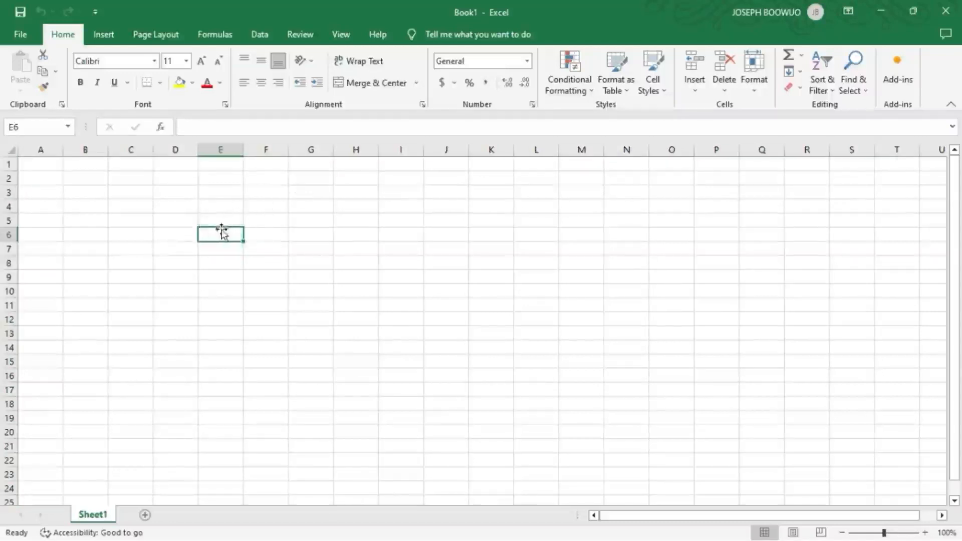
pyautogui.click(164, 235)
pyautogui.click(164, 235)
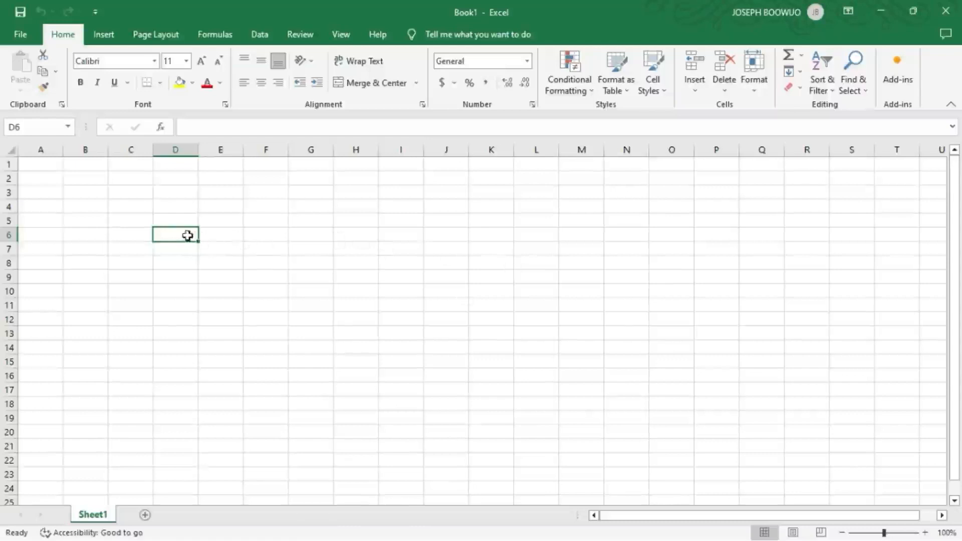
pyautogui.write('alam')
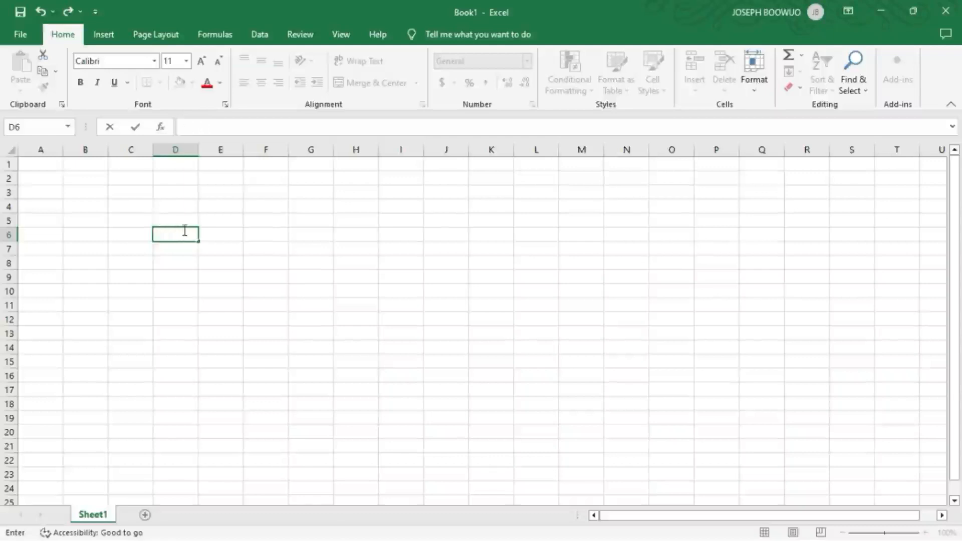
pyautogui.click(52, 164)
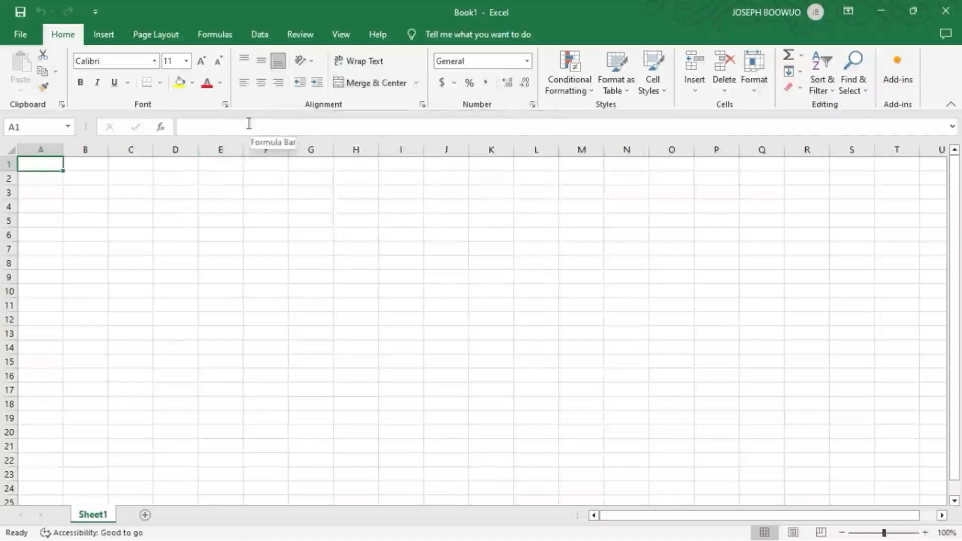
# Examine the available fonts and font sizes without applying any to cell A1.
pyautogui.rightClick(252, 105)
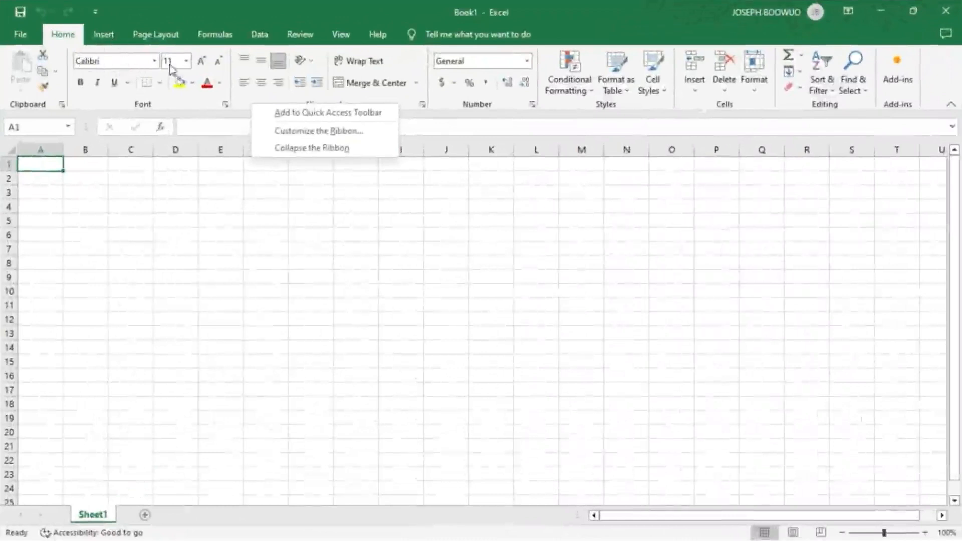
pyautogui.click(154, 61)
pyautogui.click(154, 60)
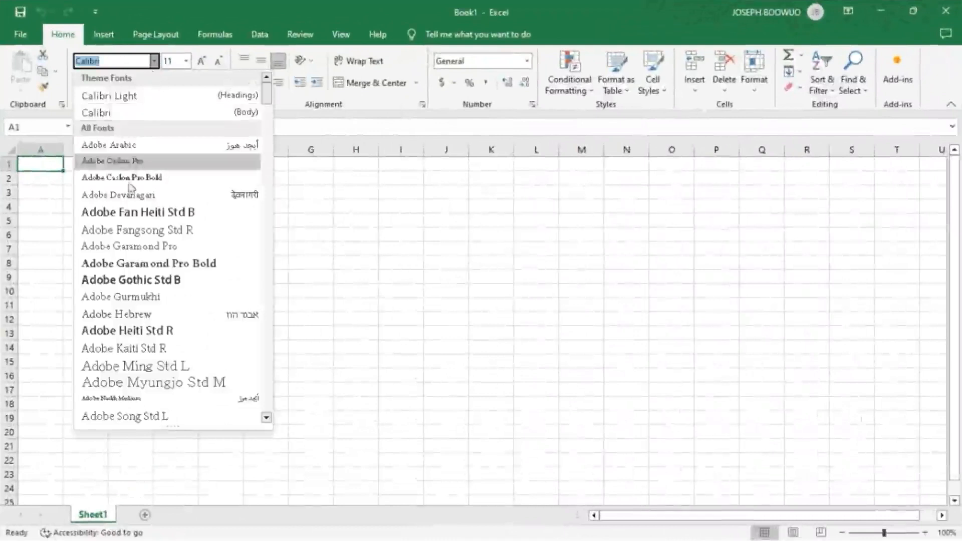
pyautogui.click(187, 61)
pyautogui.click(187, 61)
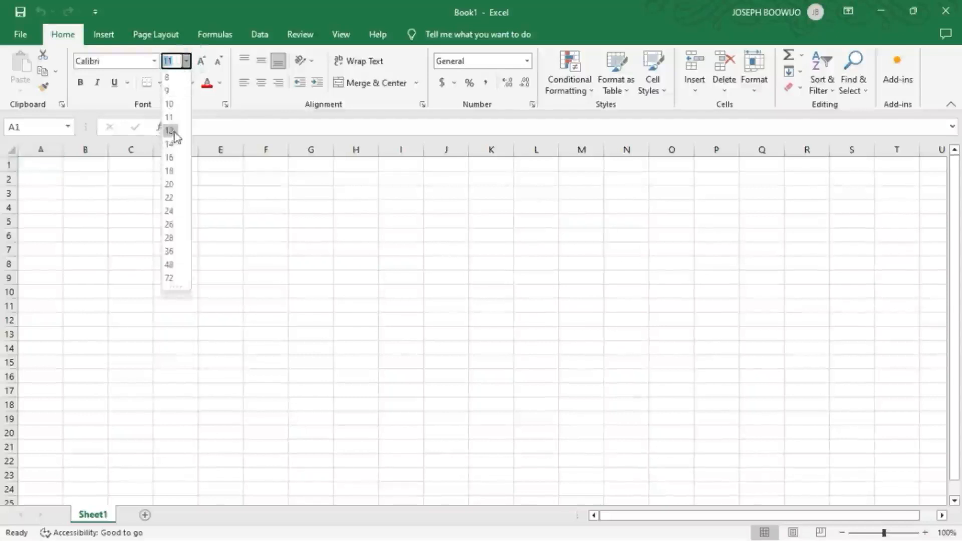
pyautogui.click(117, 98)
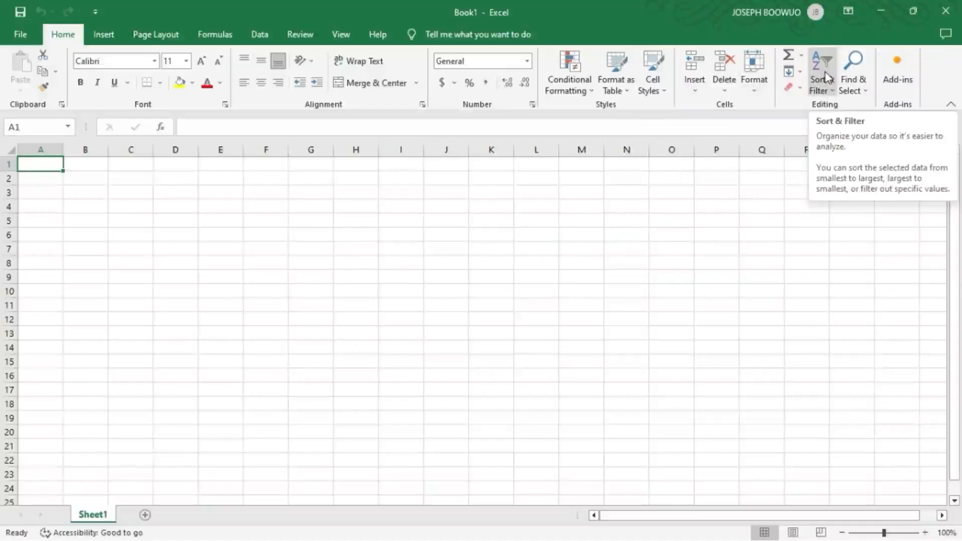
# Examine the insertable shapes and the column, bar, waterfall and stock chart types without adding any to the sheet.
pyautogui.click(109, 34)
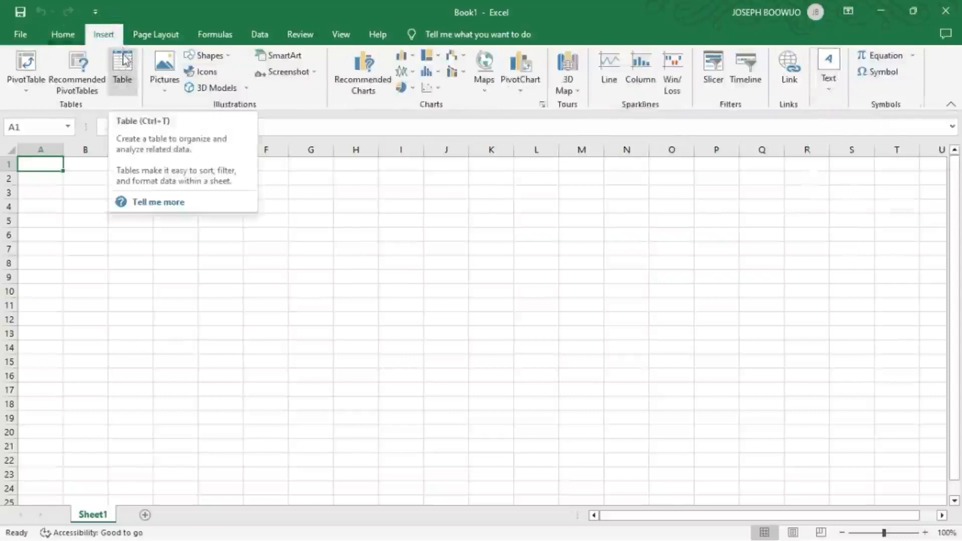
pyautogui.click(209, 55)
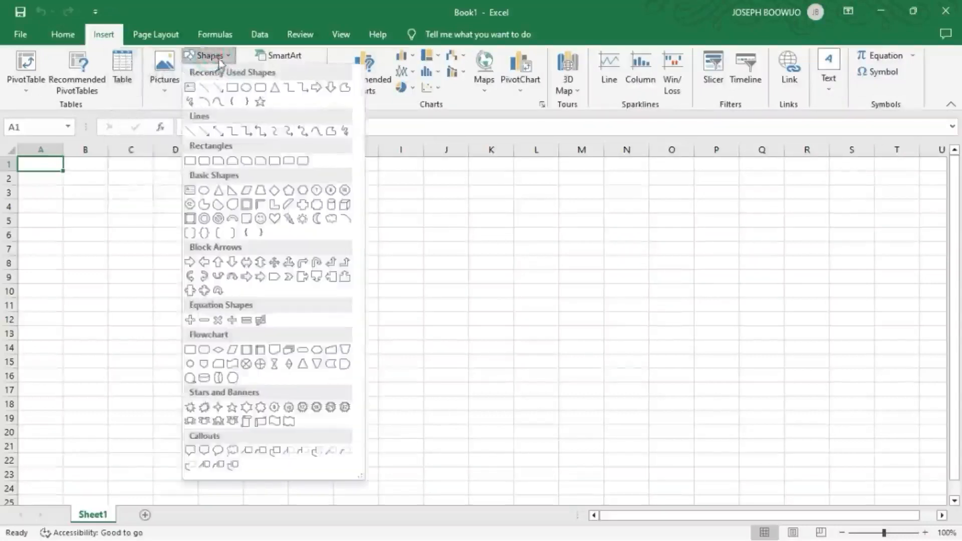
pyautogui.click(332, 55)
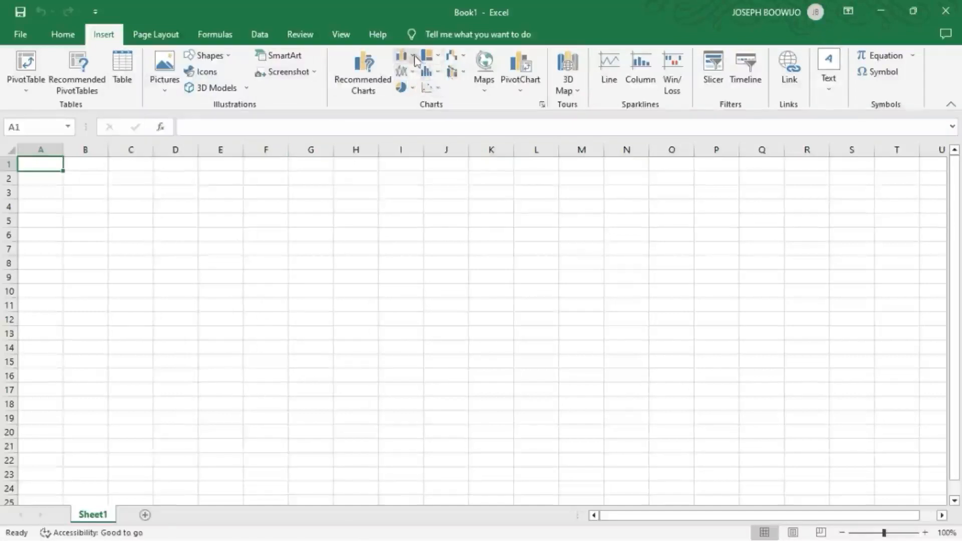
pyautogui.click(413, 59)
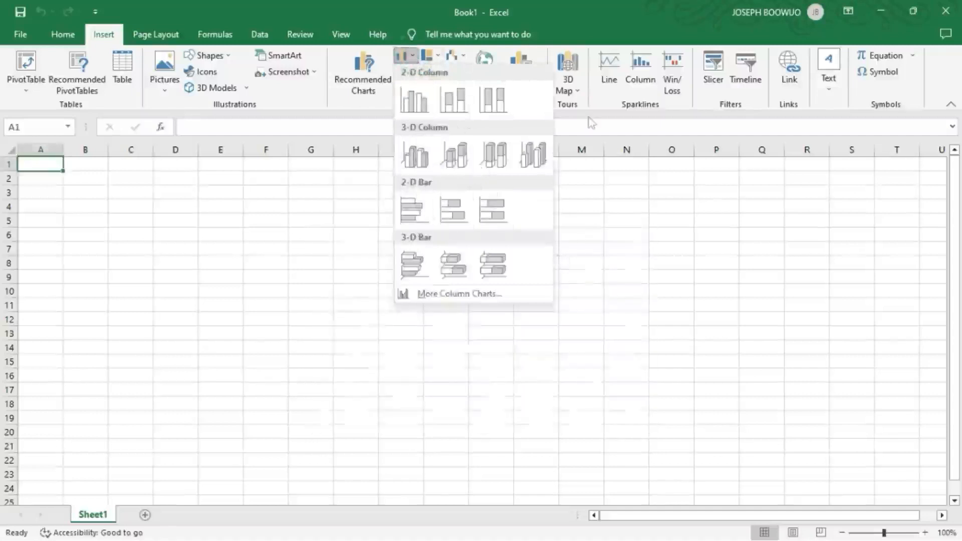
pyautogui.click(451, 57)
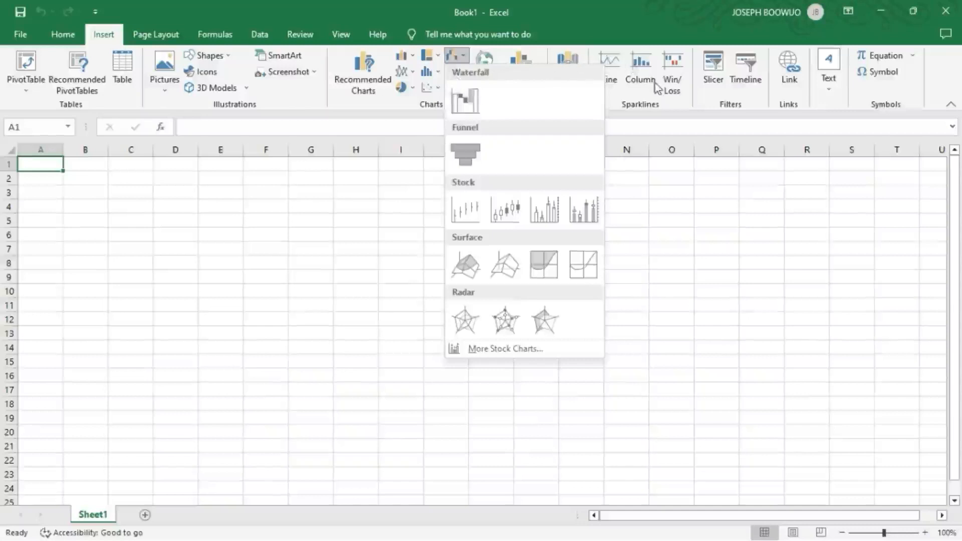
pyautogui.click(692, 200)
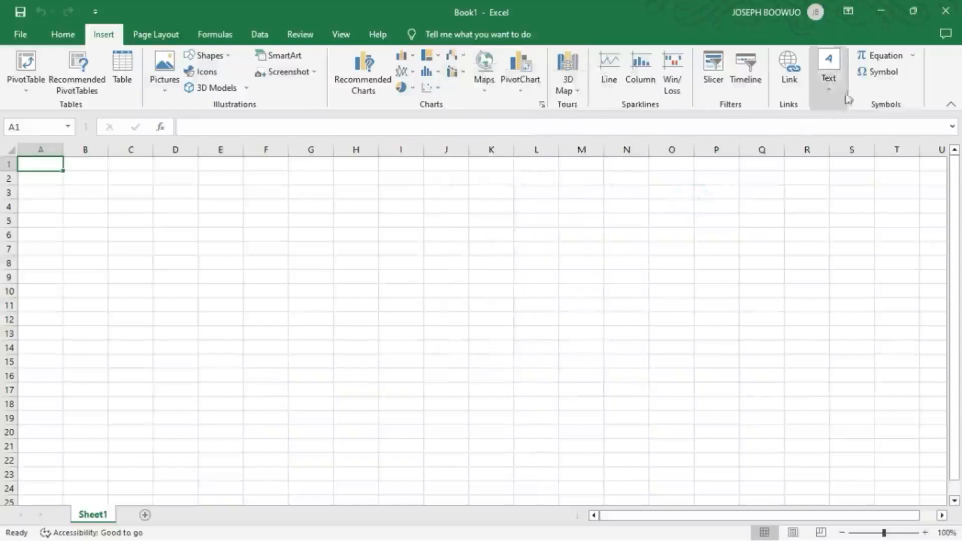
# Examine the built-in equations and the available symbols without inserting any, ending on cell D6.
pyautogui.click(912, 56)
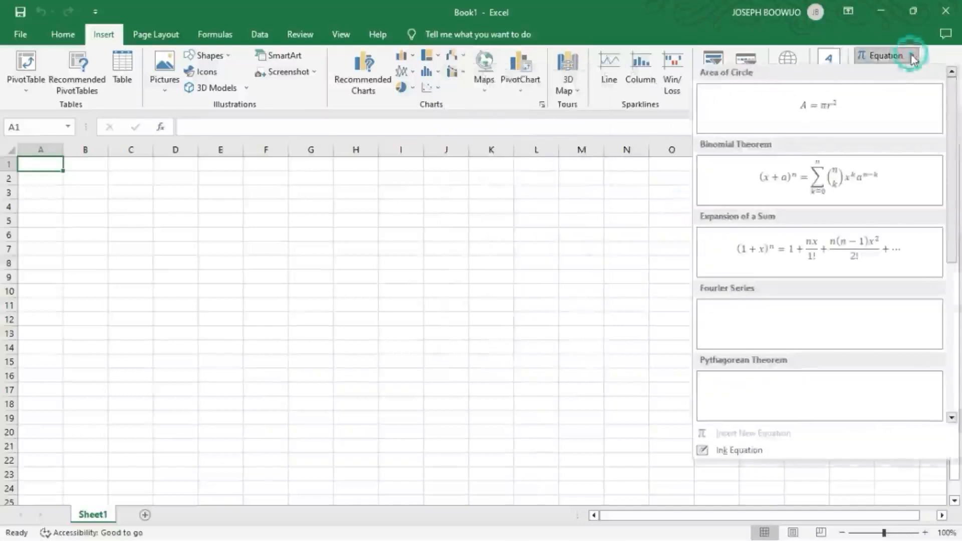
pyautogui.scroll(-5, 817, 279)
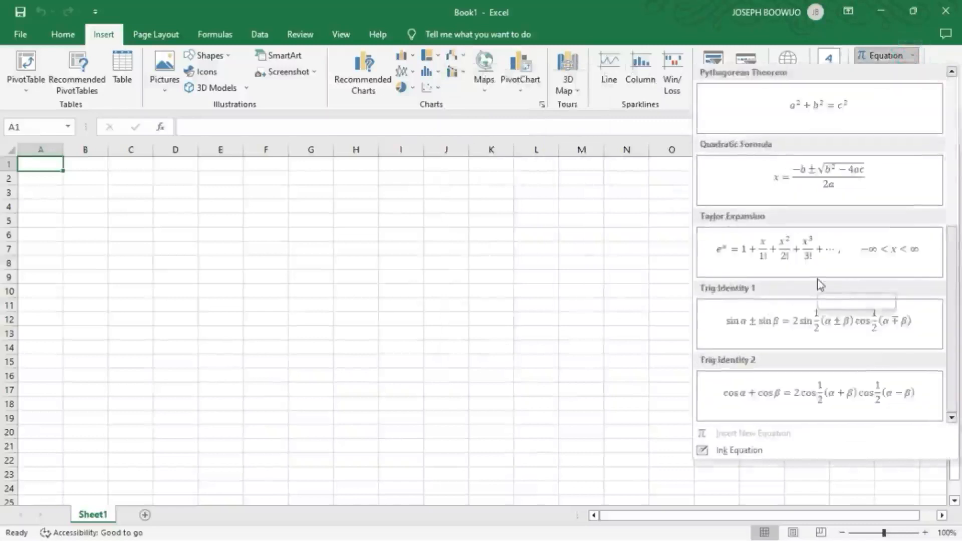
pyautogui.scroll(5, 817, 278)
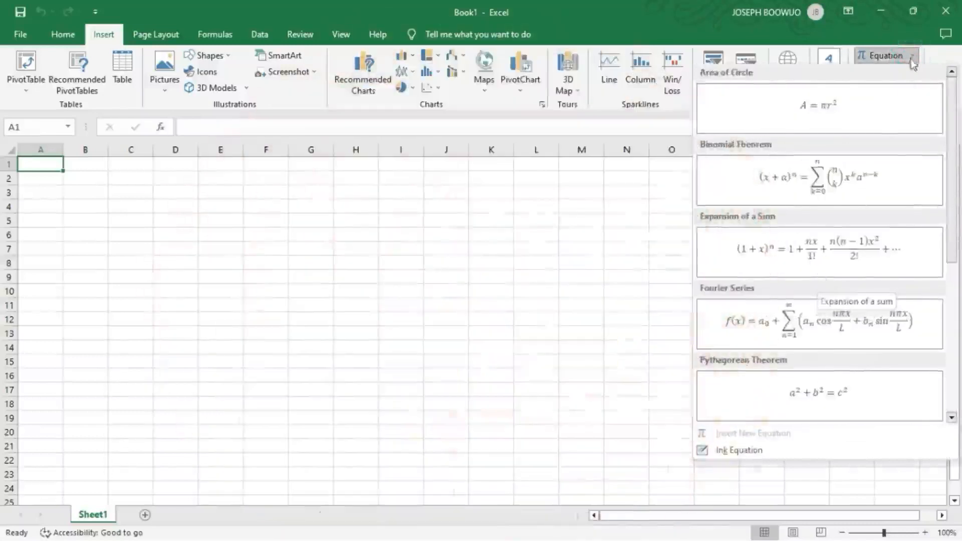
pyautogui.click(913, 57)
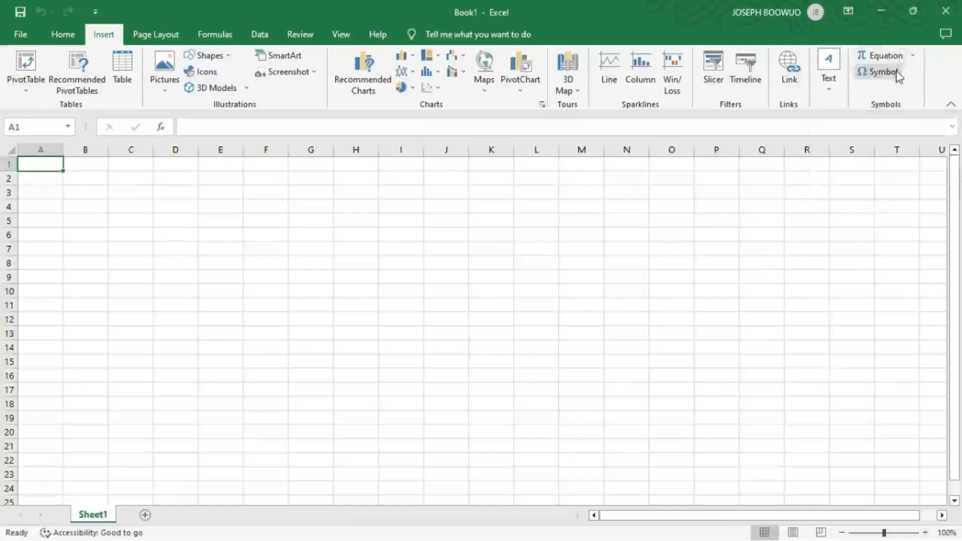
pyautogui.click(897, 73)
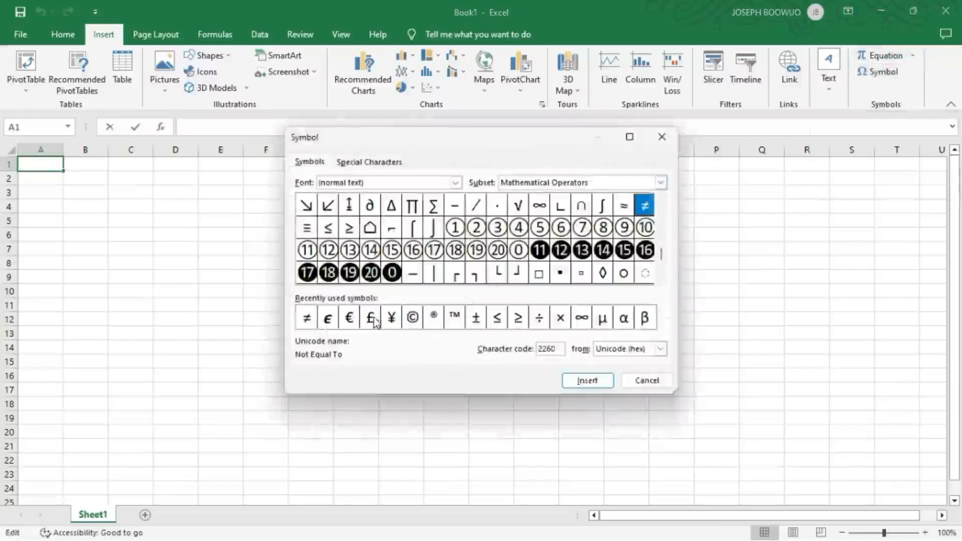
pyautogui.click(671, 132)
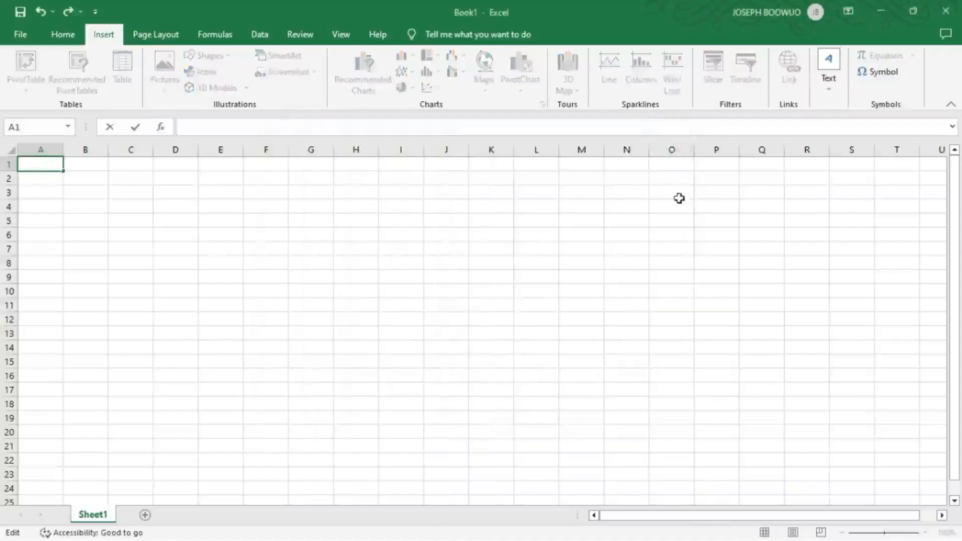
pyautogui.click(463, 248)
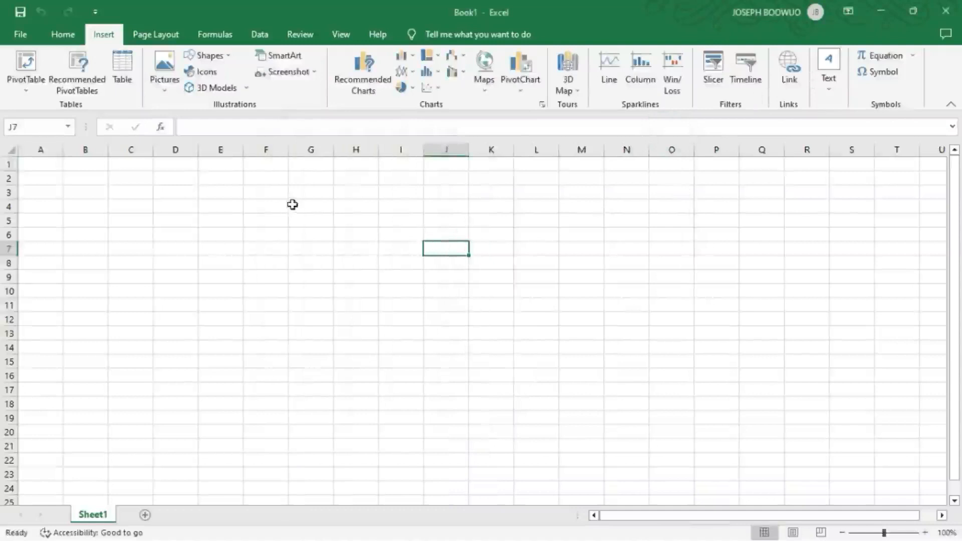
pyautogui.click(178, 236)
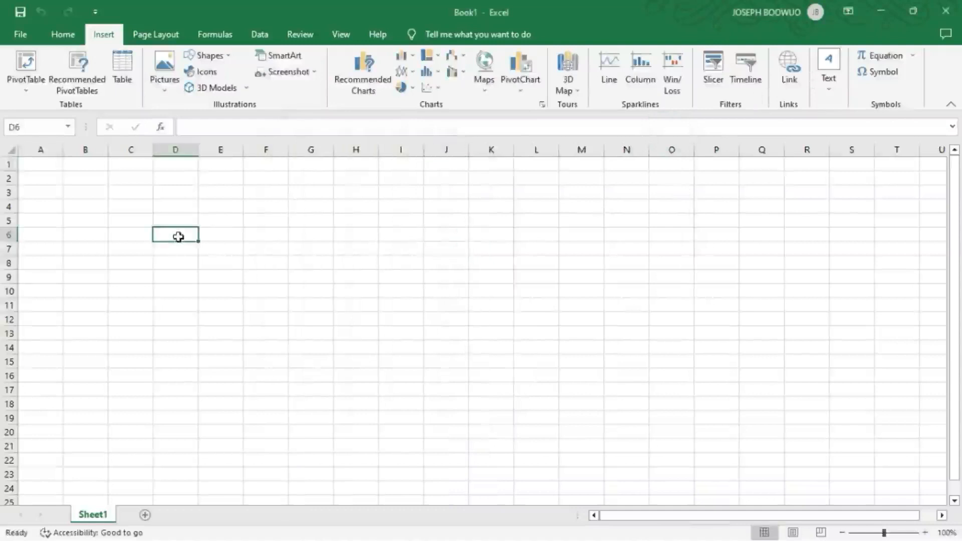
# Examine the workbook themes and the Normal, Wide and Narrow margin presets without applying any.
pyautogui.click(170, 35)
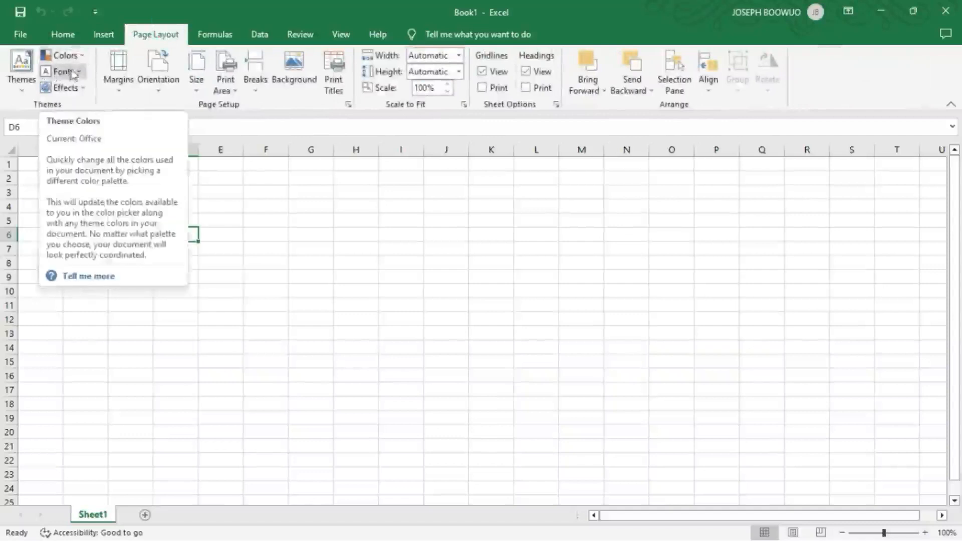
pyautogui.click(19, 83)
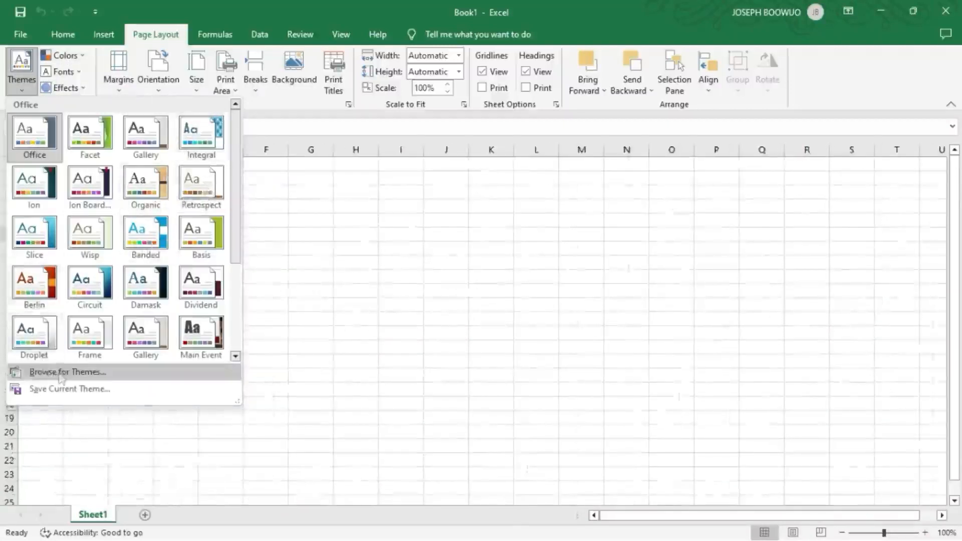
pyautogui.click(97, 74)
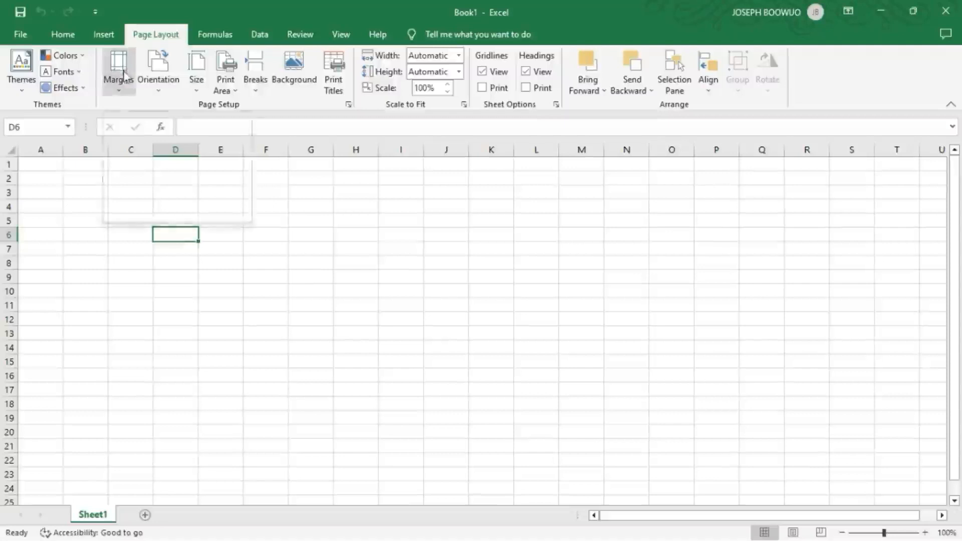
pyautogui.click(119, 87)
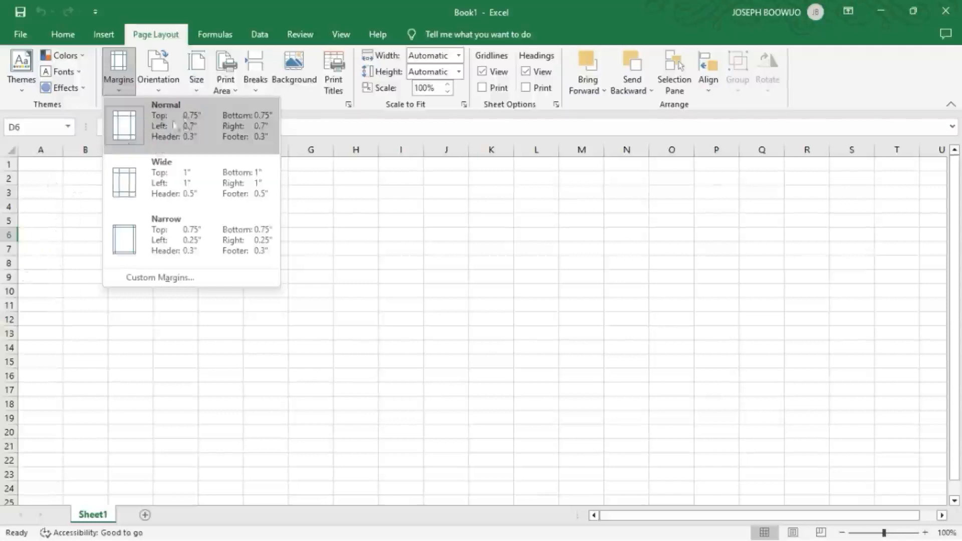
pyautogui.click(50, 173)
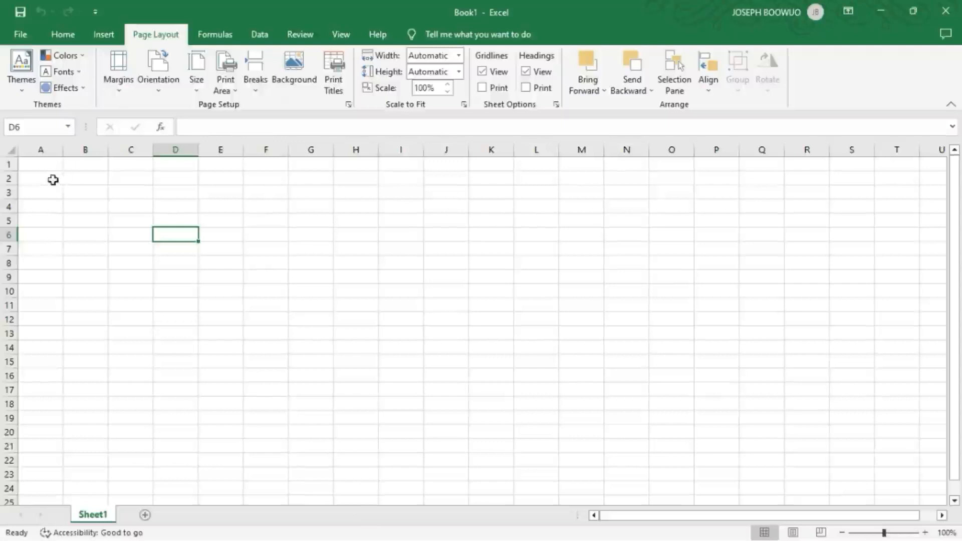
# Enter the sample text sddd in cell A2, erase it, and select cell D9.
pyautogui.click(48, 179)
pyautogui.click(49, 179)
pyautogui.write('sddd')
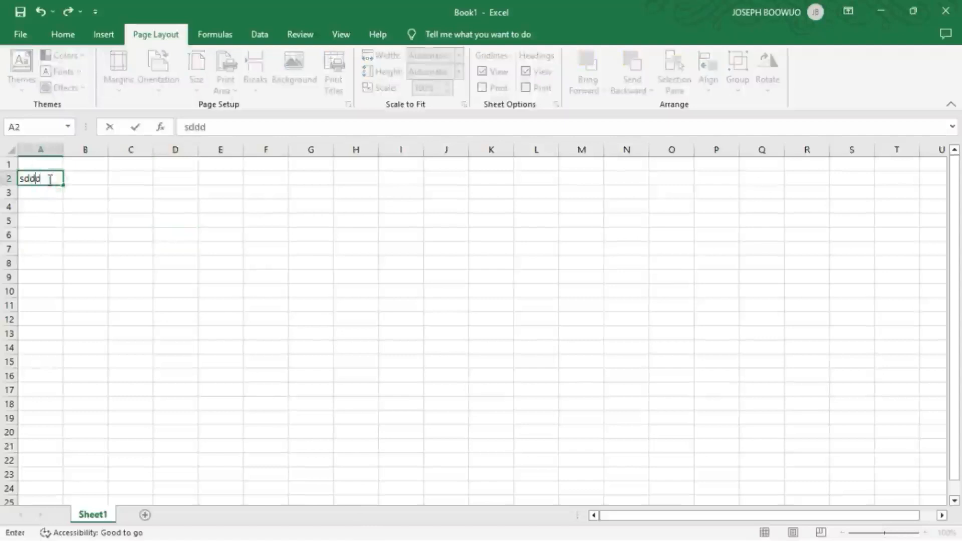
pyautogui.press('BackSpace')
pyautogui.press('BackSpace')
pyautogui.press('BackSpace')
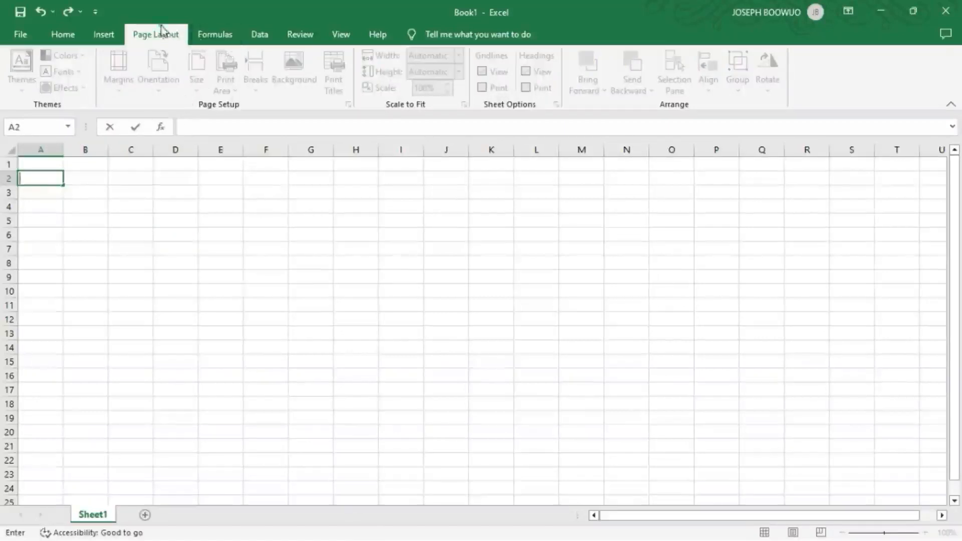
pyautogui.click(175, 277)
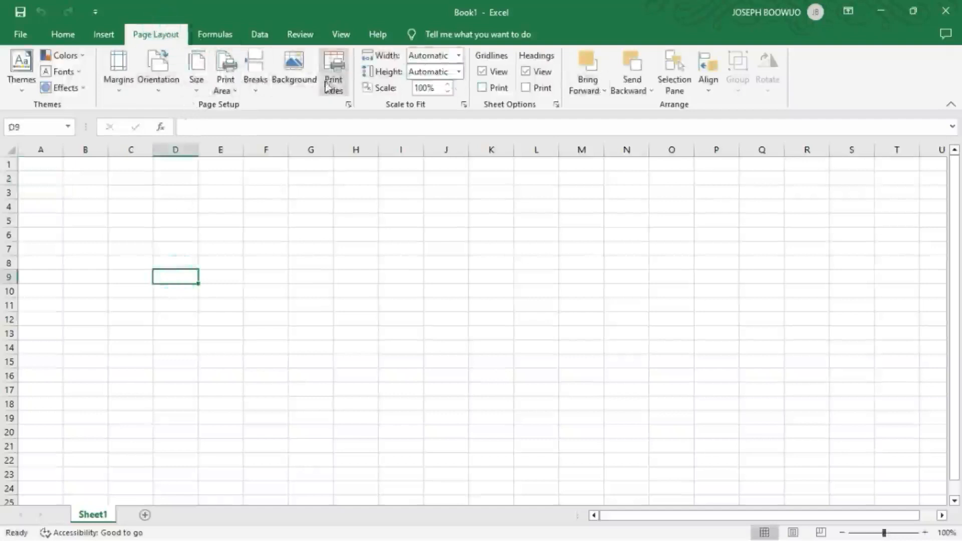
# Examine the functions offered by Insert Function and the AutoSum options without adding any to cell D9.
pyautogui.click(225, 38)
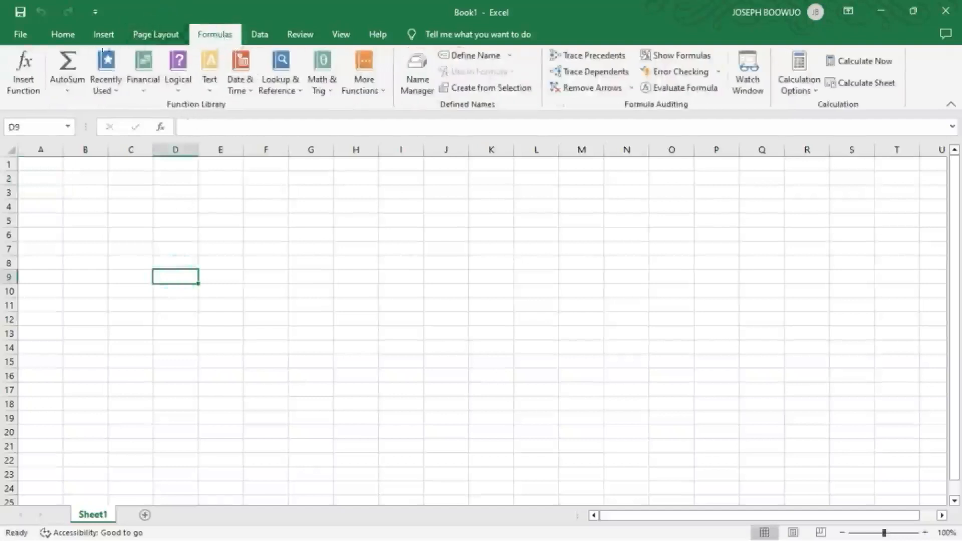
pyautogui.click(24, 66)
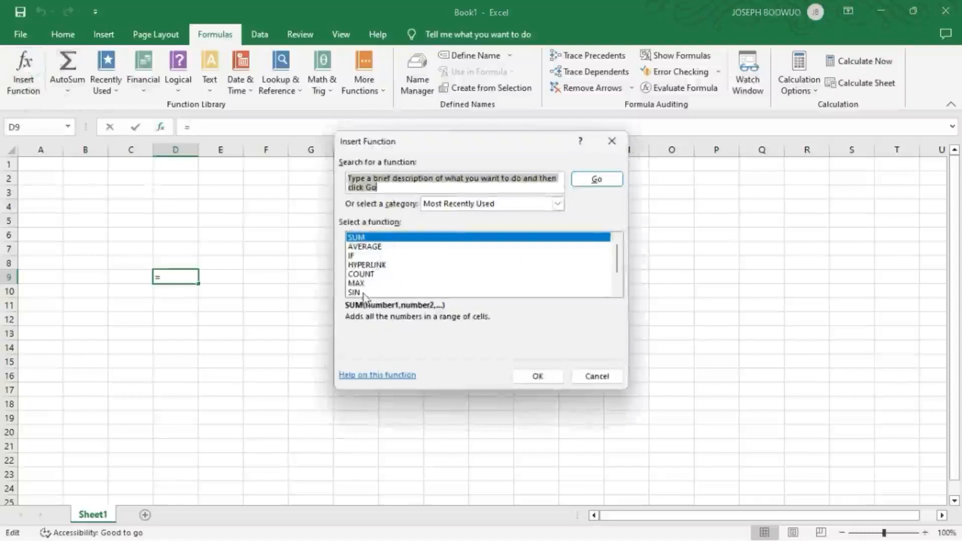
pyautogui.click(616, 140)
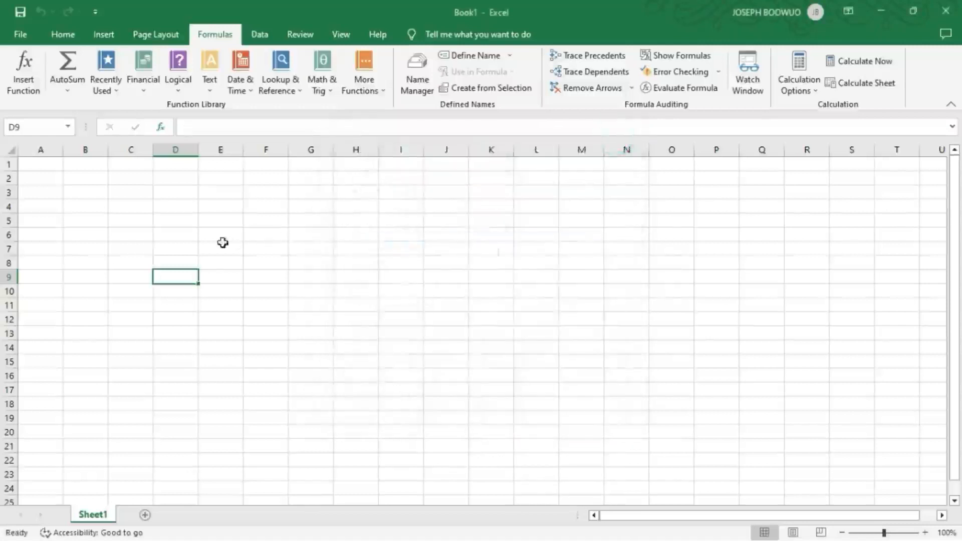
pyautogui.click(71, 90)
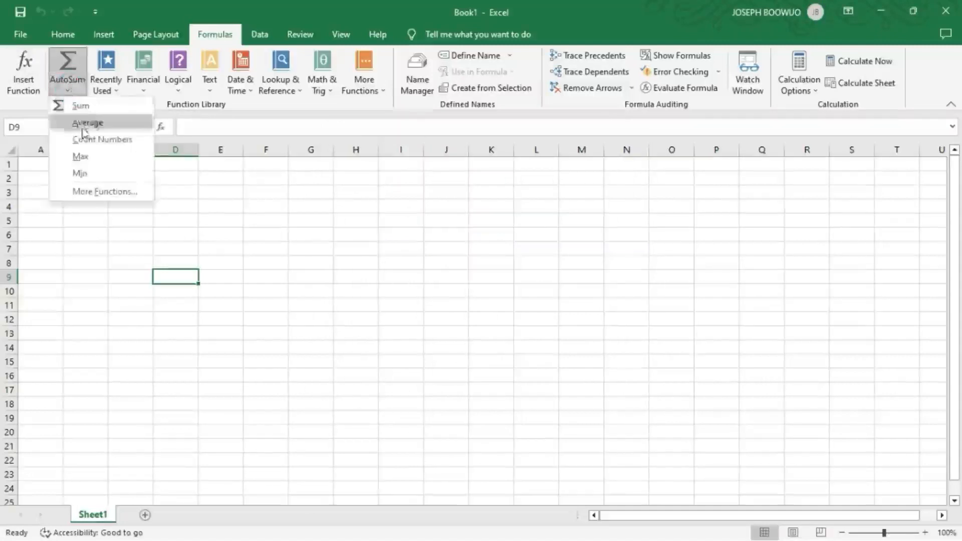
pyautogui.click(112, 256)
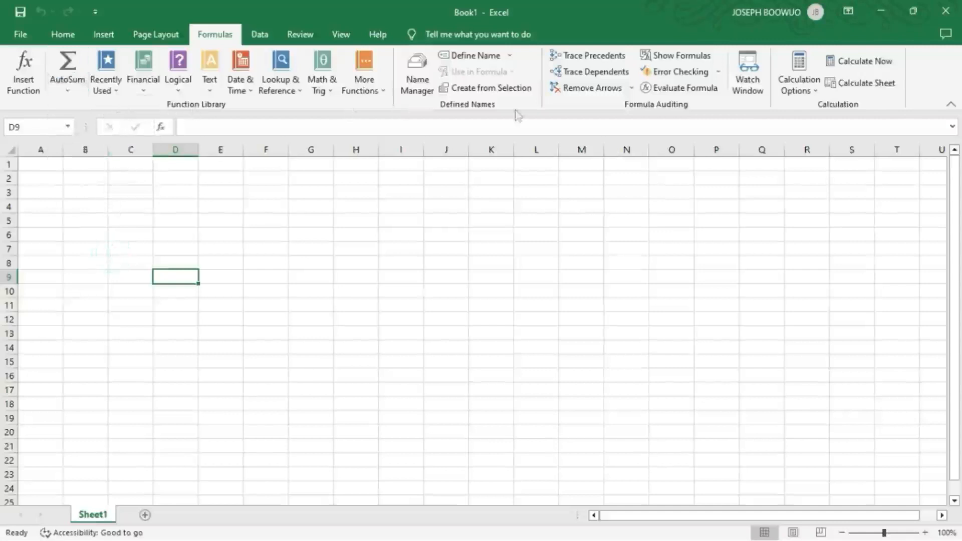
# Try to apply a filter with the empty cell D9 selected, and bring up the proofing, comment and protection commands.
pyautogui.click(260, 34)
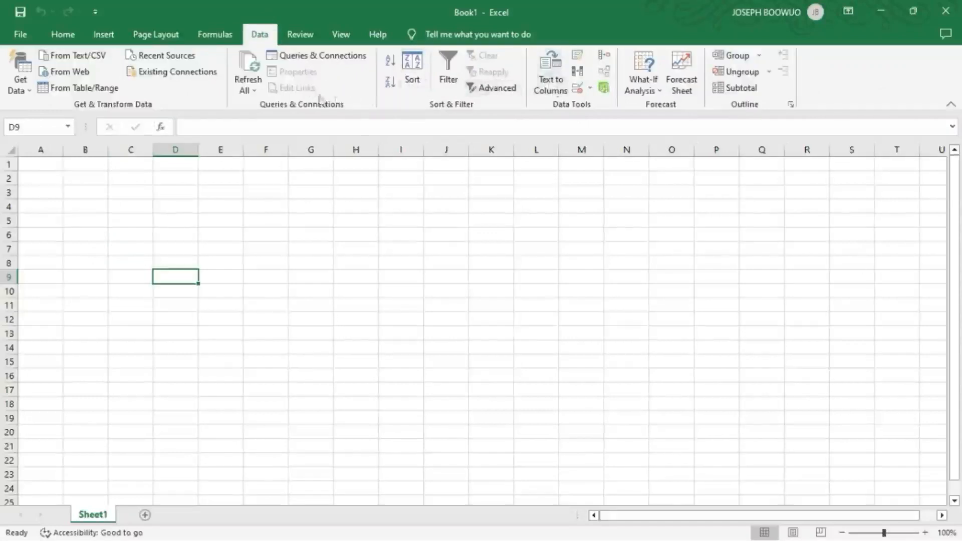
pyautogui.click(451, 86)
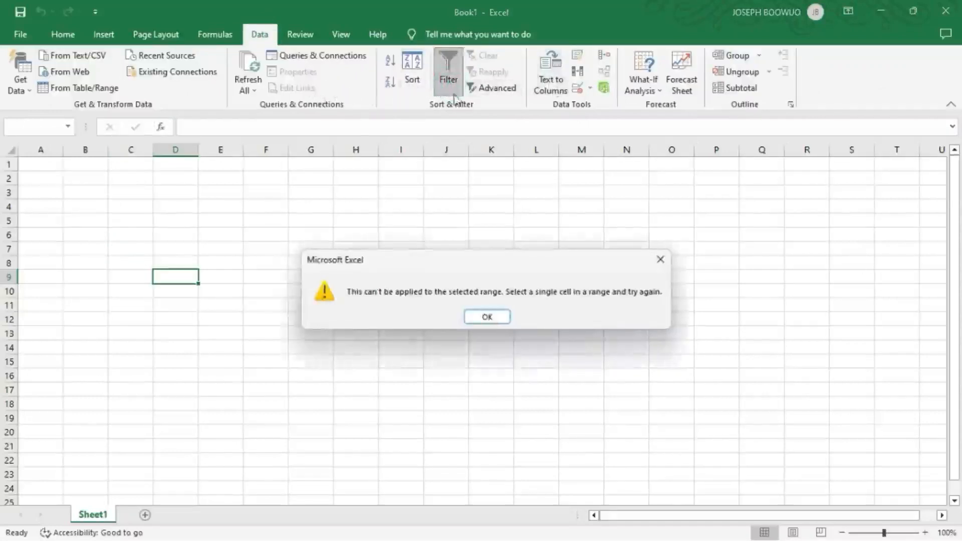
pyautogui.click(664, 261)
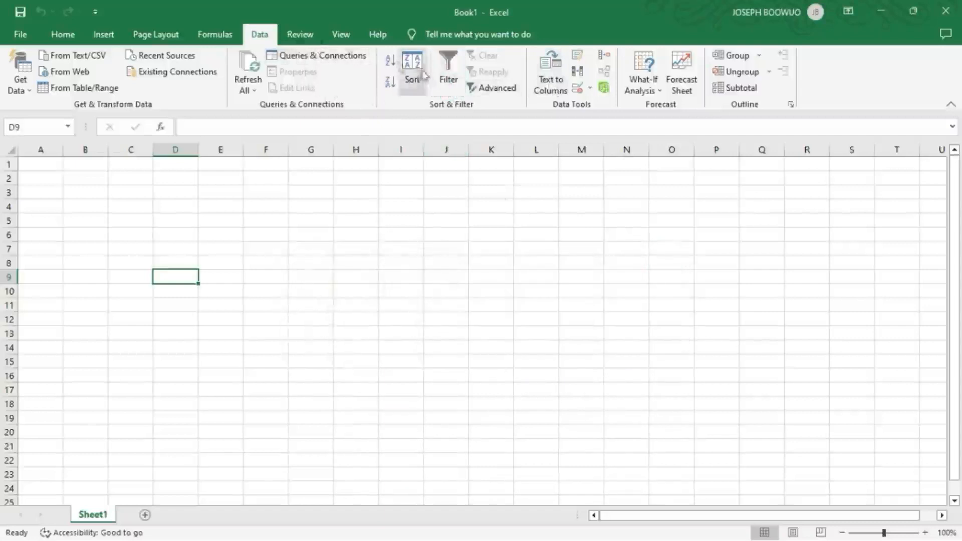
pyautogui.click(311, 41)
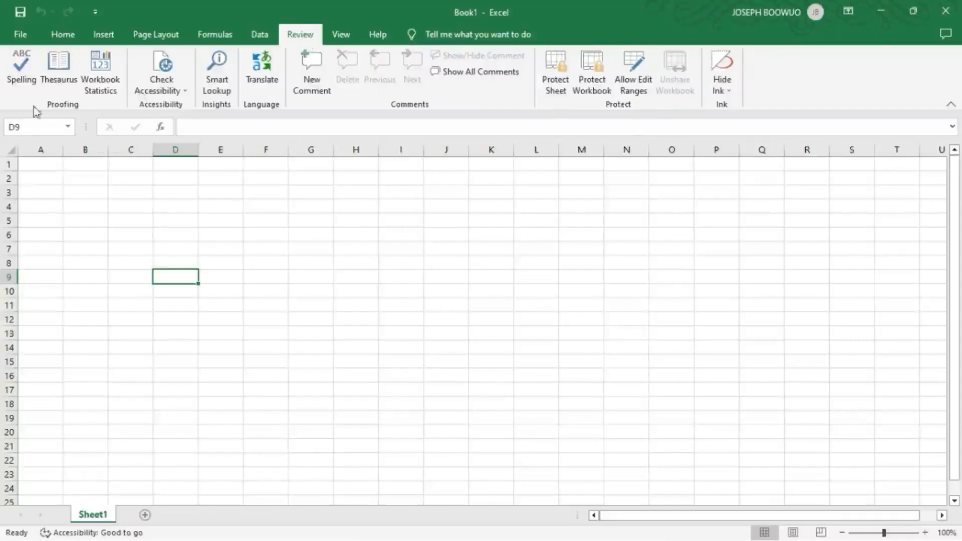
# Enter jan in cell A1 and select that cell again.
pyautogui.click(79, 36)
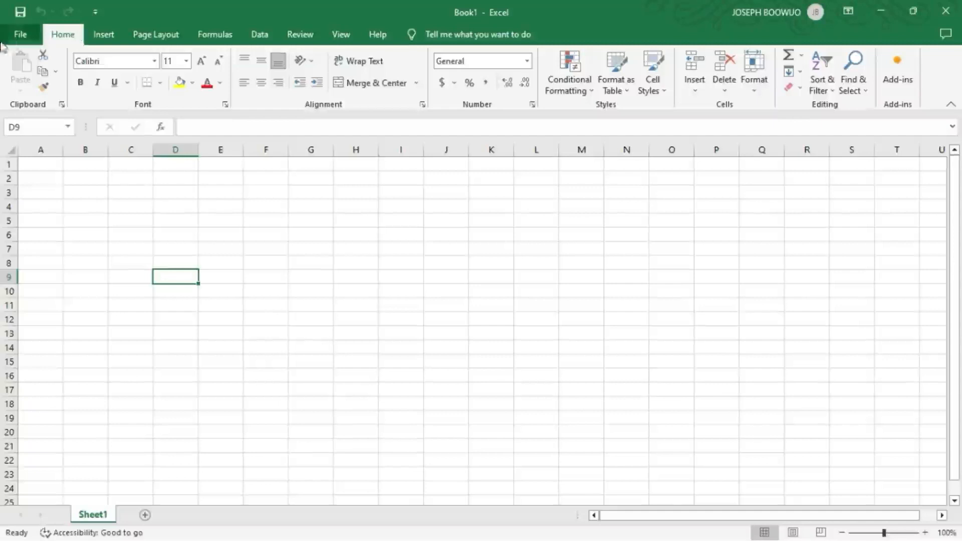
pyautogui.click(81, 168)
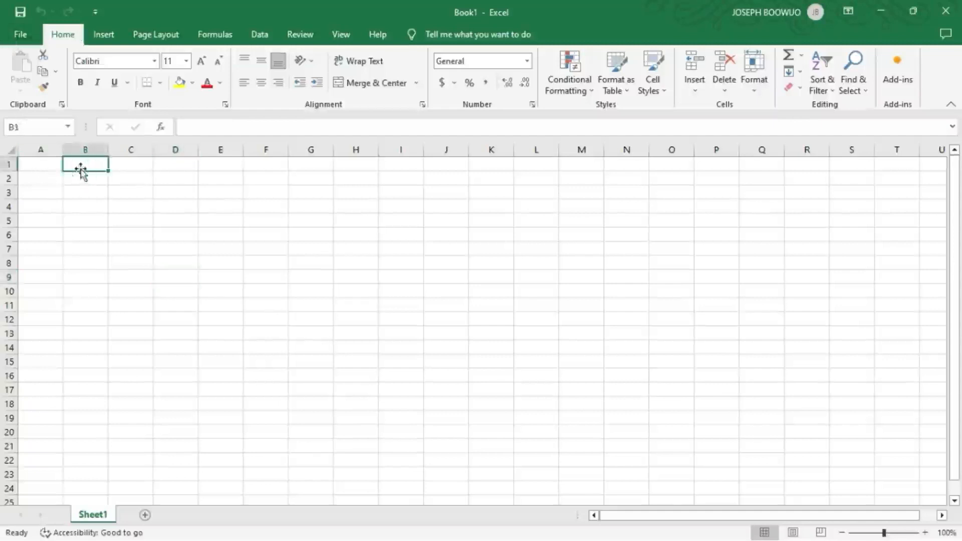
pyautogui.click(41, 165)
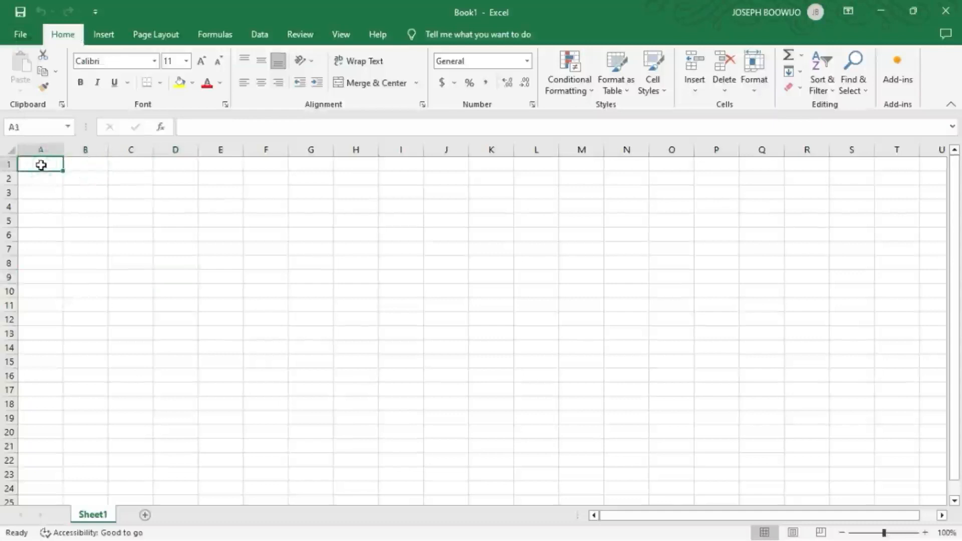
pyautogui.write('jan')
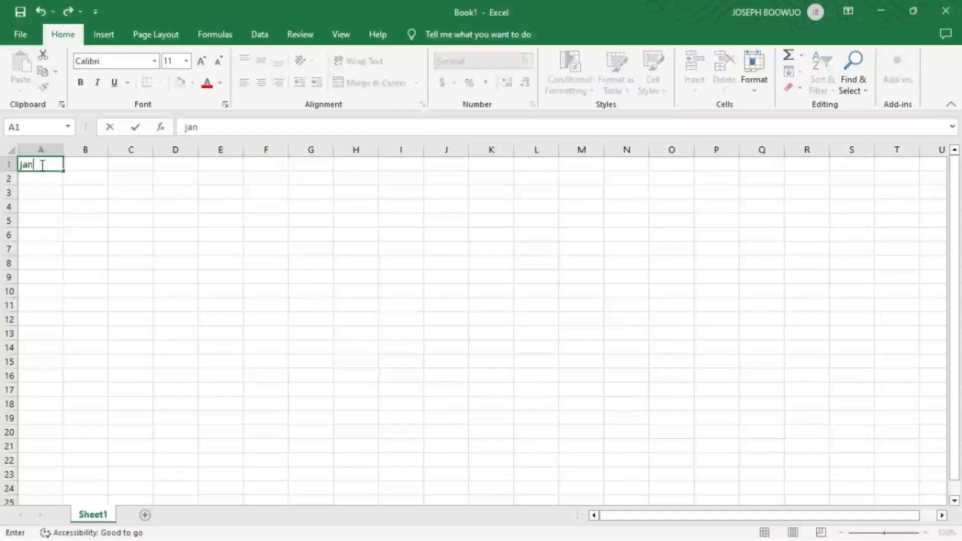
pyautogui.press('Return')
pyautogui.click(40, 164)
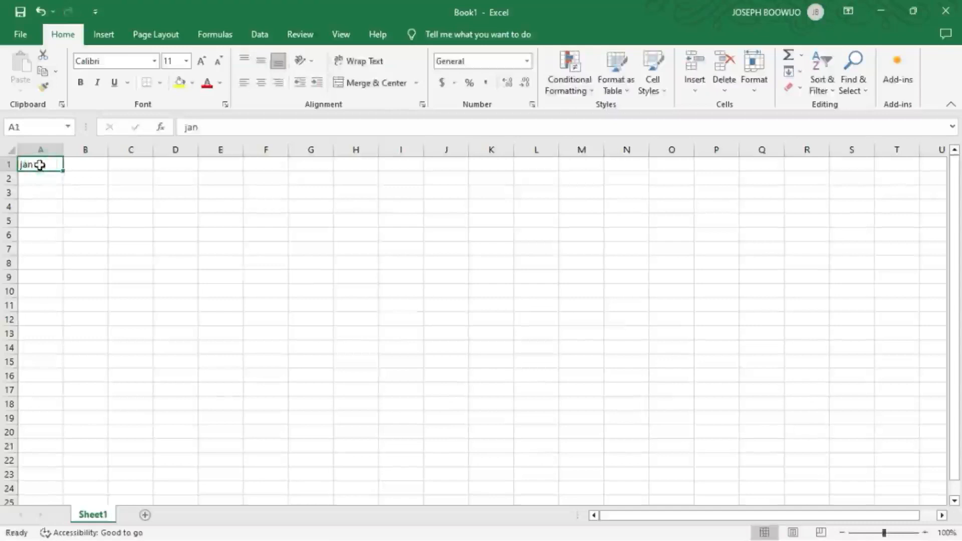
# Move the jan entry from cell A1 to A6, select A6:A13 and return to cell A6.
pyautogui.moveTo(40, 164)
pyautogui.mouseDown()
pyautogui.moveTo(59, 185)
pyautogui.moveTo(32, 326)
pyautogui.moveTo(37, 165)
pyautogui.mouseUp()
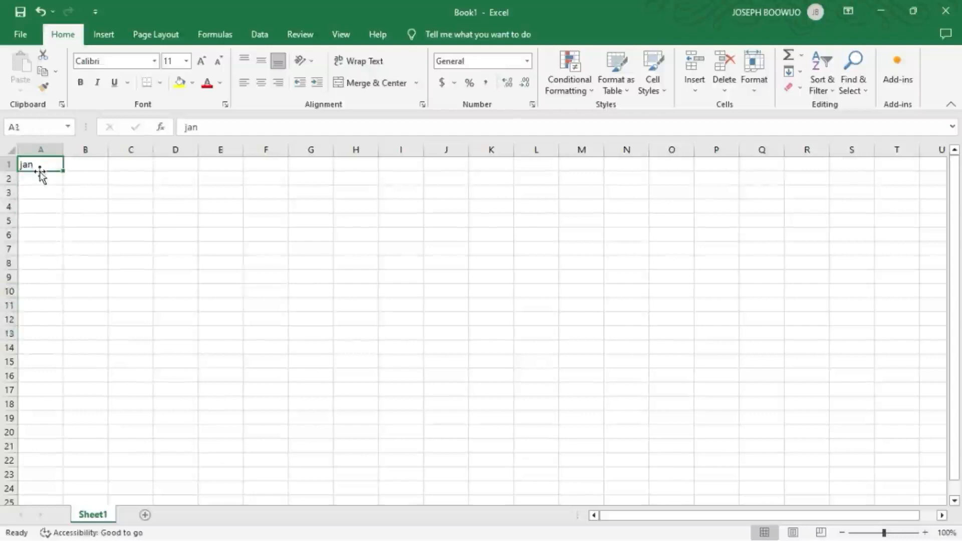
pyautogui.moveTo(43, 178); pyautogui.dragTo(39, 237)
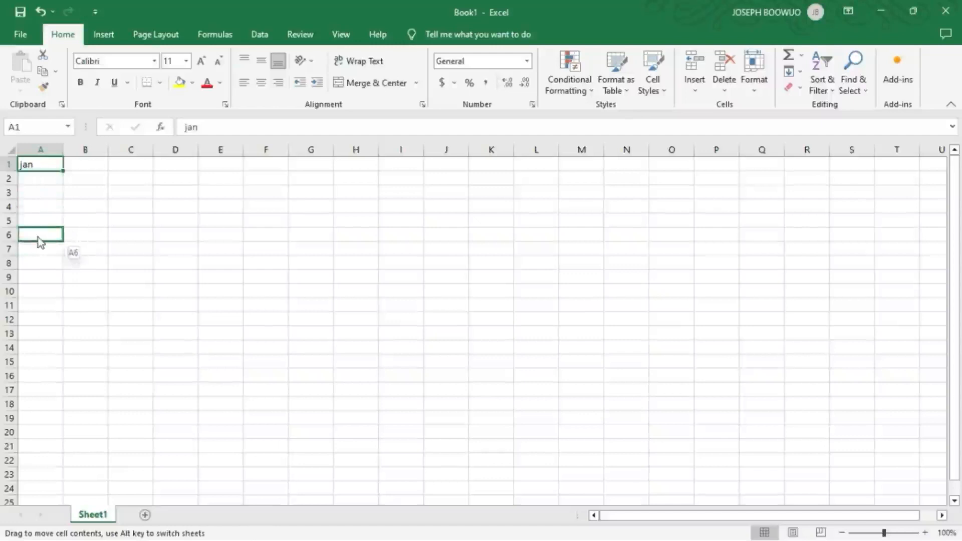
pyautogui.moveTo(41, 242); pyautogui.dragTo(39, 237)
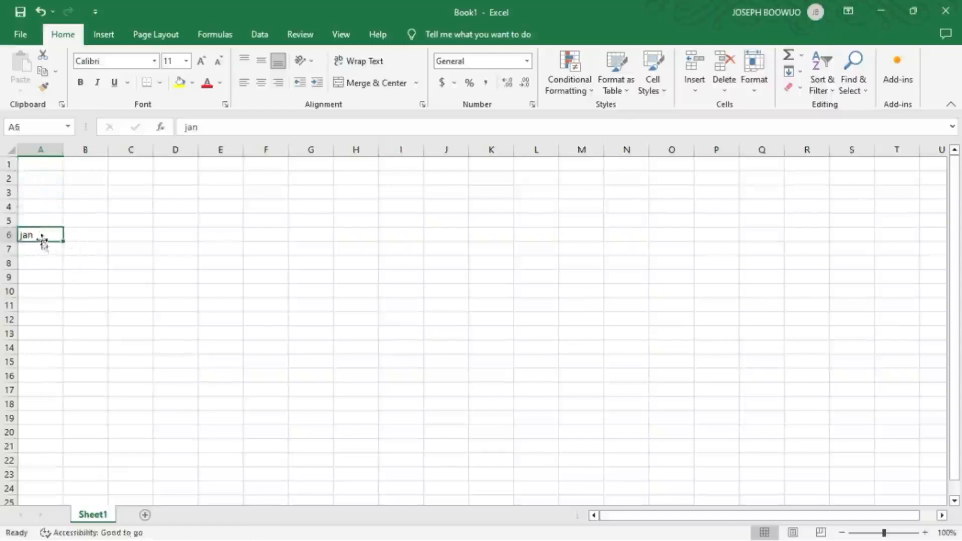
pyautogui.moveTo(42, 237); pyautogui.dragTo(39, 329)
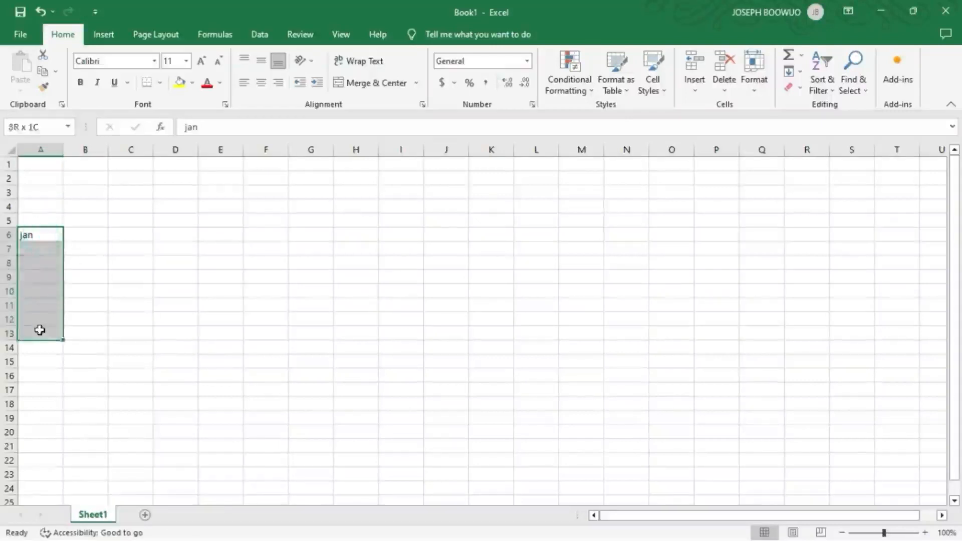
pyautogui.click(44, 239)
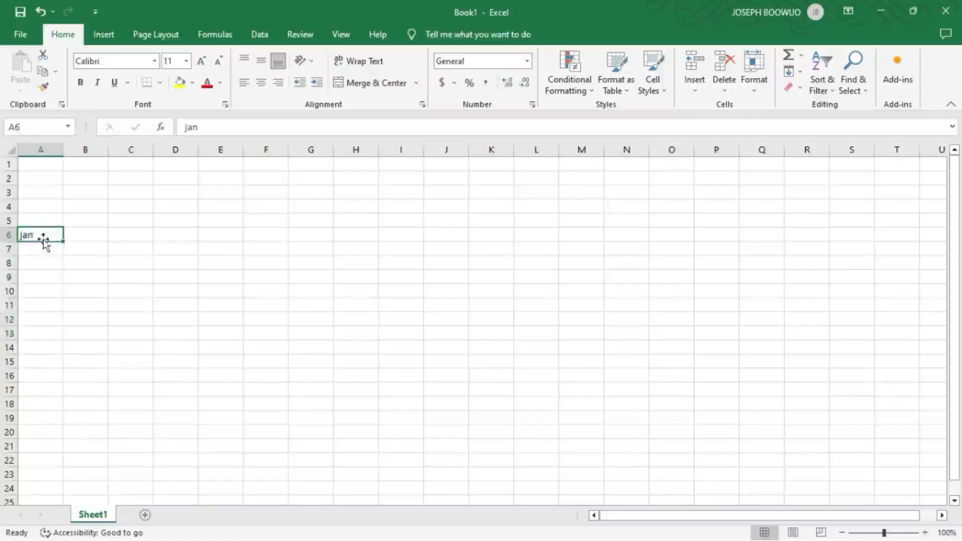
# Move the jan entry to cell A1, and try extending it as a month series across to L1, undoing the fill.
pyautogui.moveTo(44, 242); pyautogui.dragTo(47, 159)
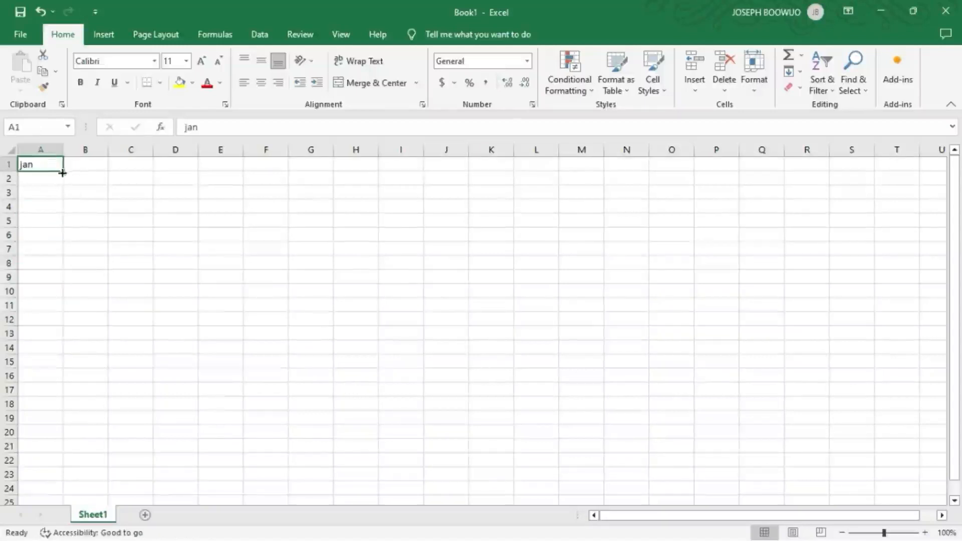
pyautogui.moveTo(63, 172); pyautogui.dragTo(238, 185)
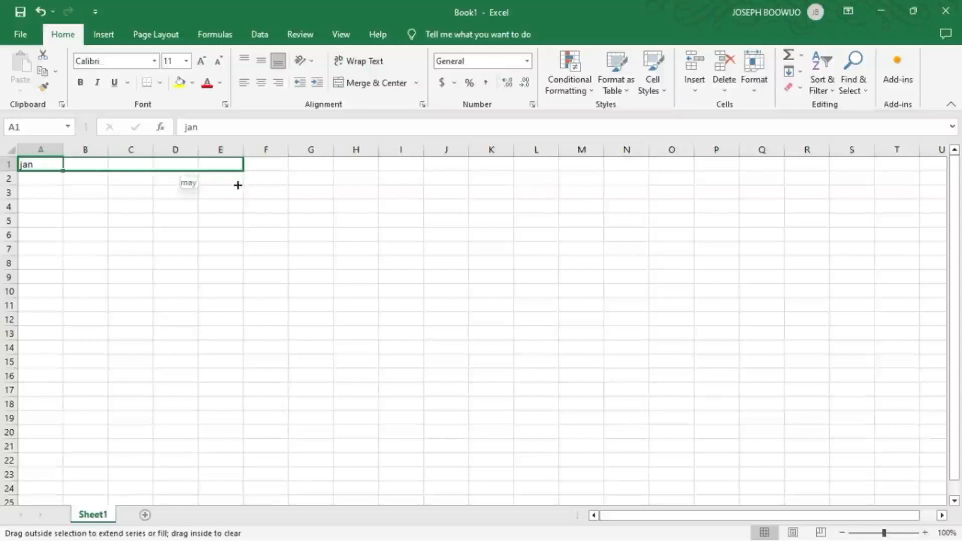
pyautogui.moveTo(238, 186); pyautogui.dragTo(550, 174)
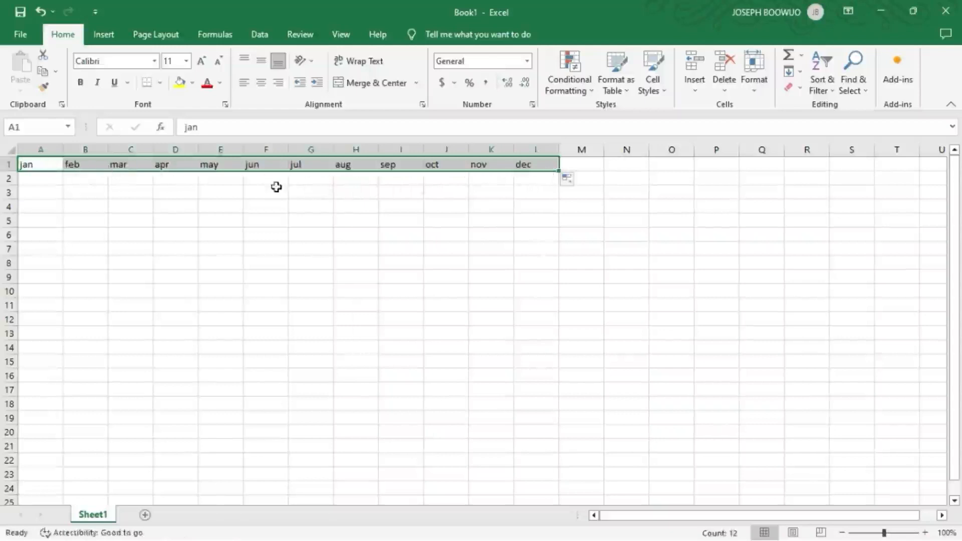
pyautogui.hotkey('ctrl', 'z')
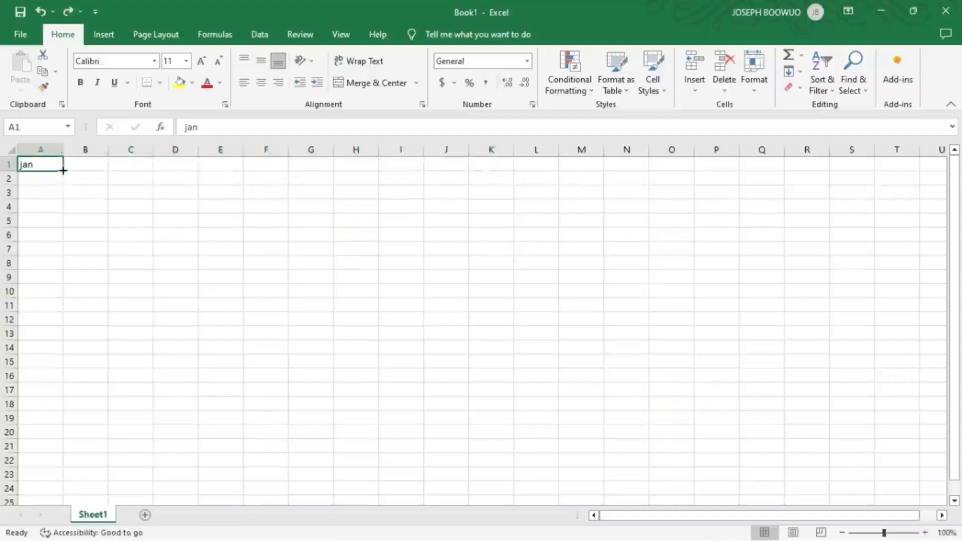
# Try filling the month series from cell A1 down to A22 and undo it.
pyautogui.moveTo(63, 171); pyautogui.dragTo(59, 469)
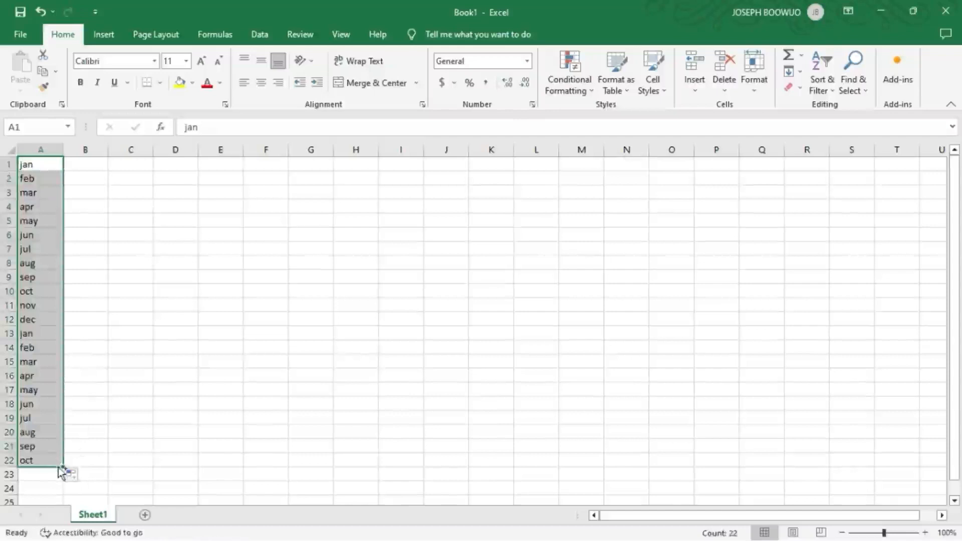
pyautogui.hotkey('ctrl', 'z')
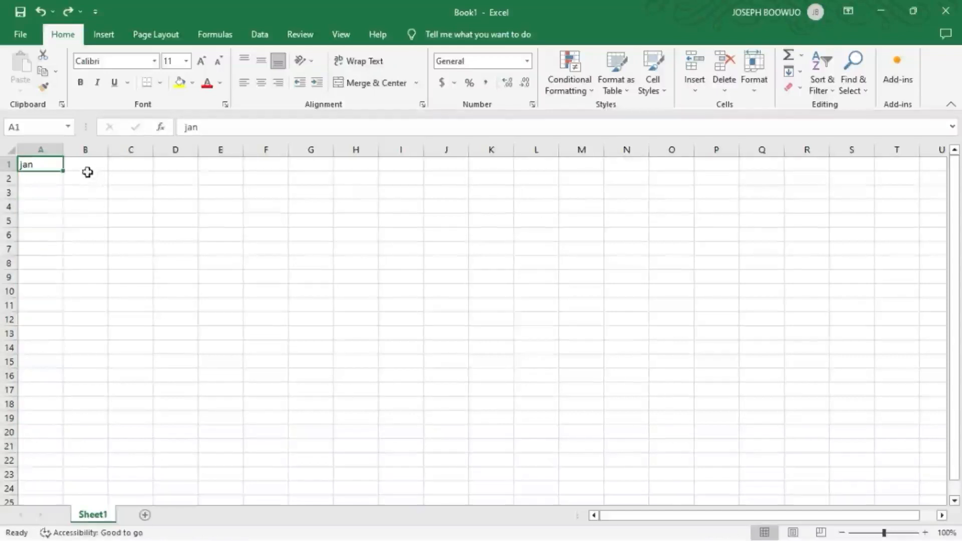
# Enter mon in cell B1 and fill the weekday series down to B14.
pyautogui.click(86, 166)
pyautogui.write('mon')
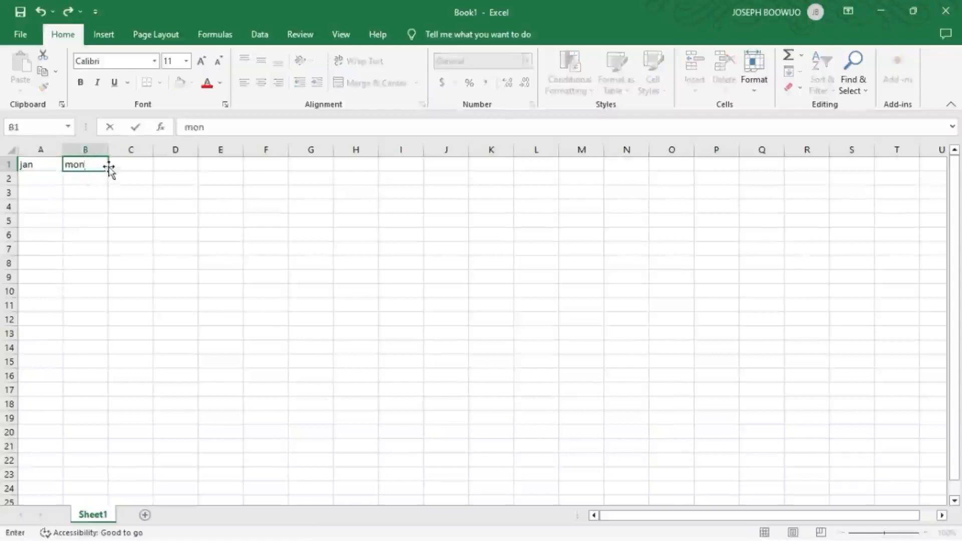
pyautogui.moveTo(110, 174); pyautogui.dragTo(90, 350)
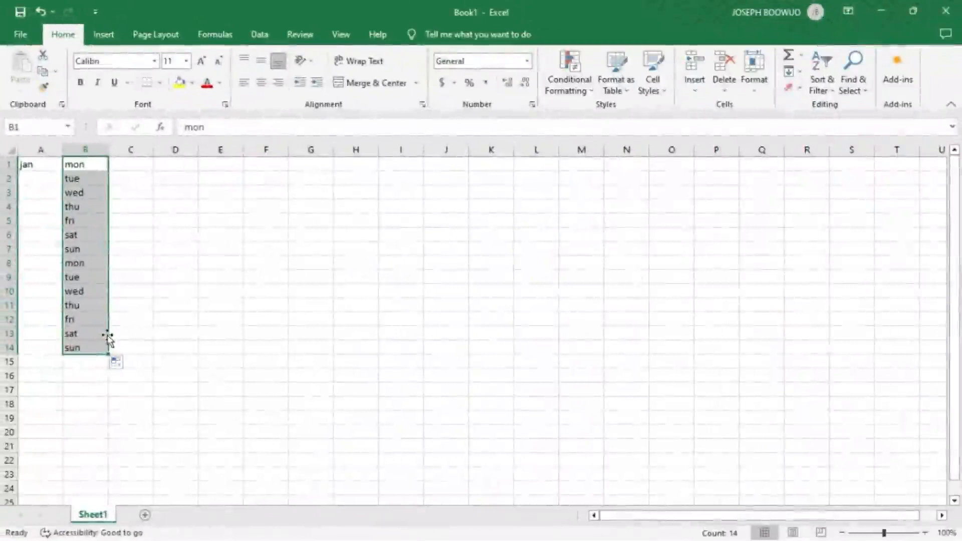
# Try moving the weekday list from column B to E1:E14, and undo both the move and the weekday fill.
pyautogui.moveTo(108, 336); pyautogui.dragTo(210, 333)
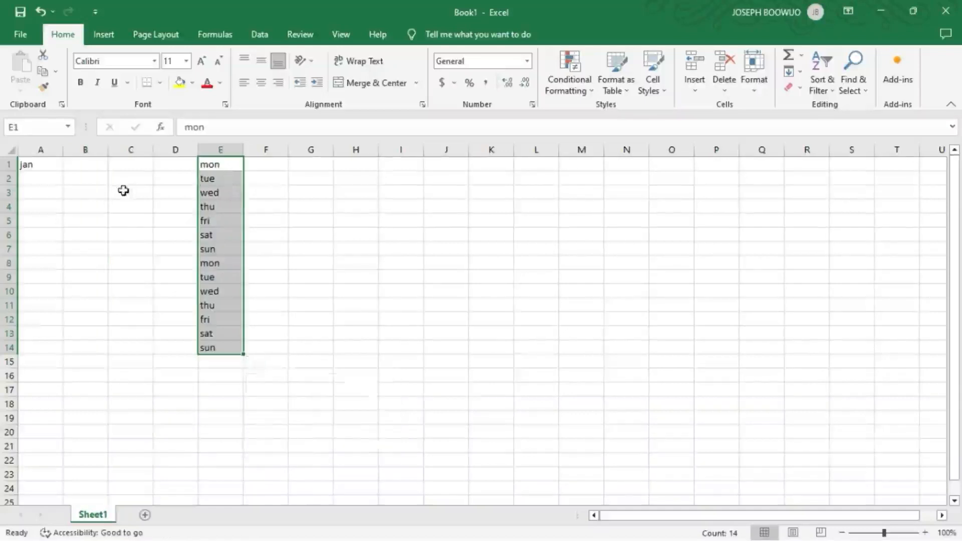
pyautogui.hotkey('ctrl', 'z')
pyautogui.hotkey('ctrl', 'z')
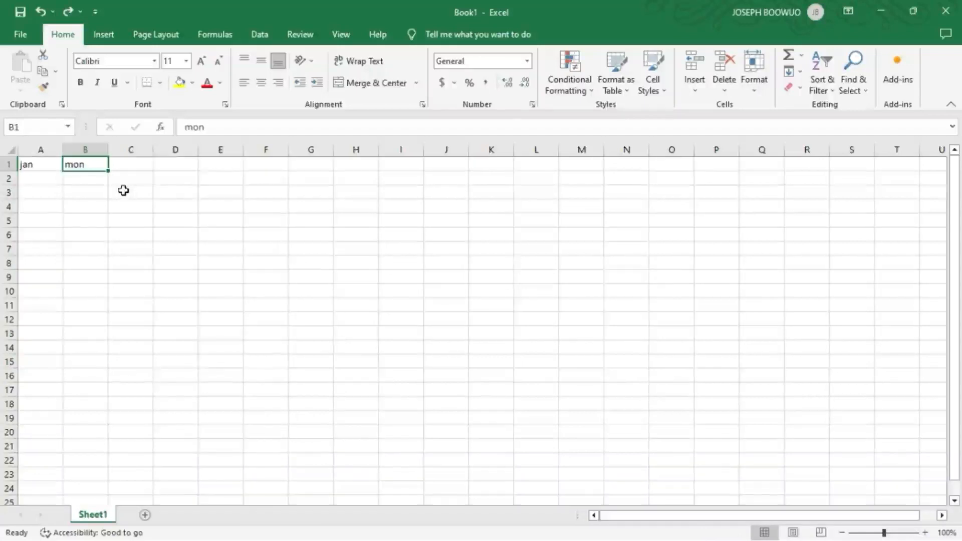
# Change the entry in cell B1 to Monday is a good day.
pyautogui.doubleClick(96, 165)
pyautogui.write('dy')
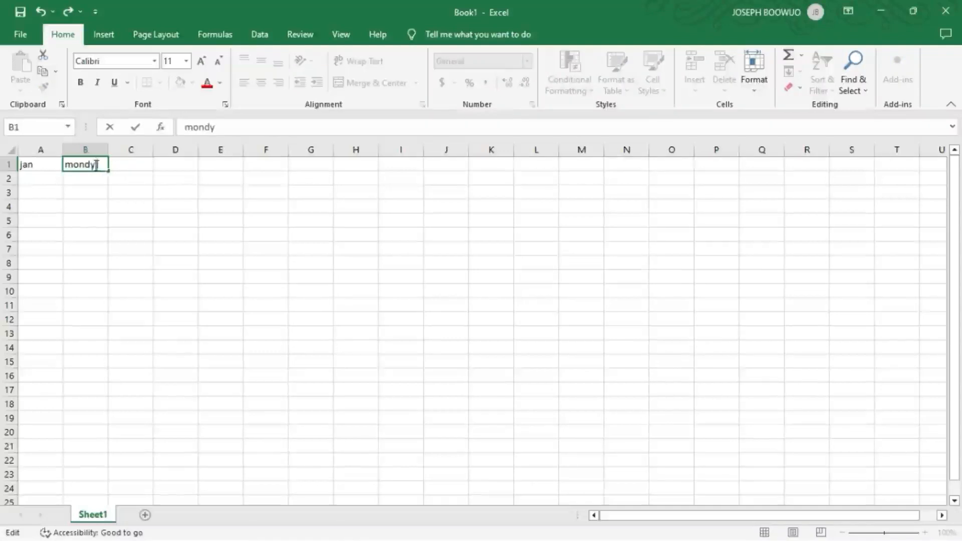
pyautogui.press('BackSpace')
pyautogui.write('ay is a goo')
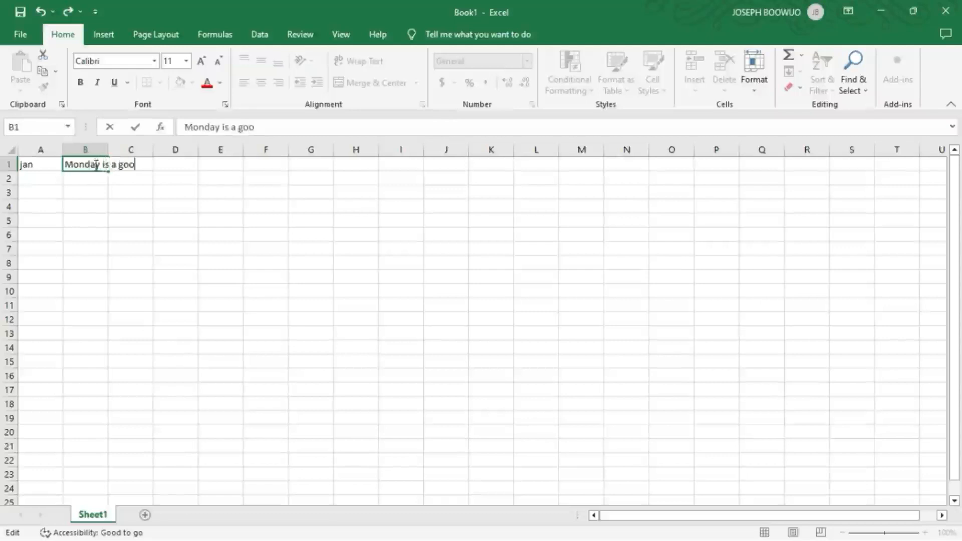
pyautogui.write('d day')
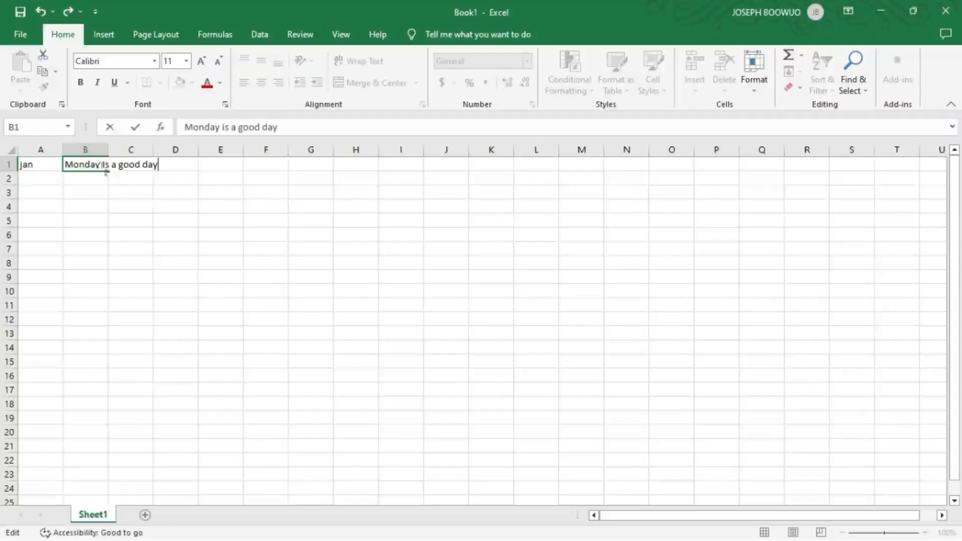
pyautogui.click(124, 190)
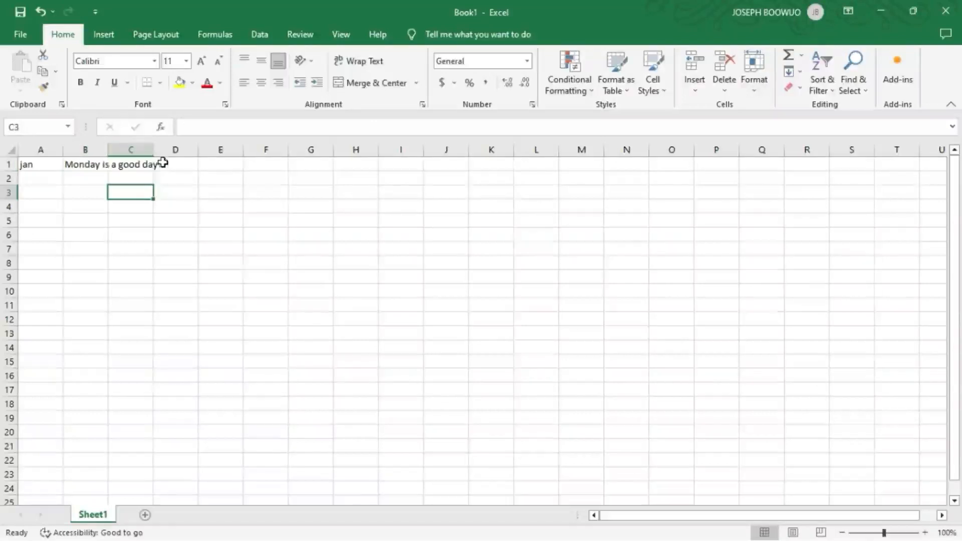
# Compare cells B1 and C1, and enter that is good in C1.
pyautogui.click(94, 163)
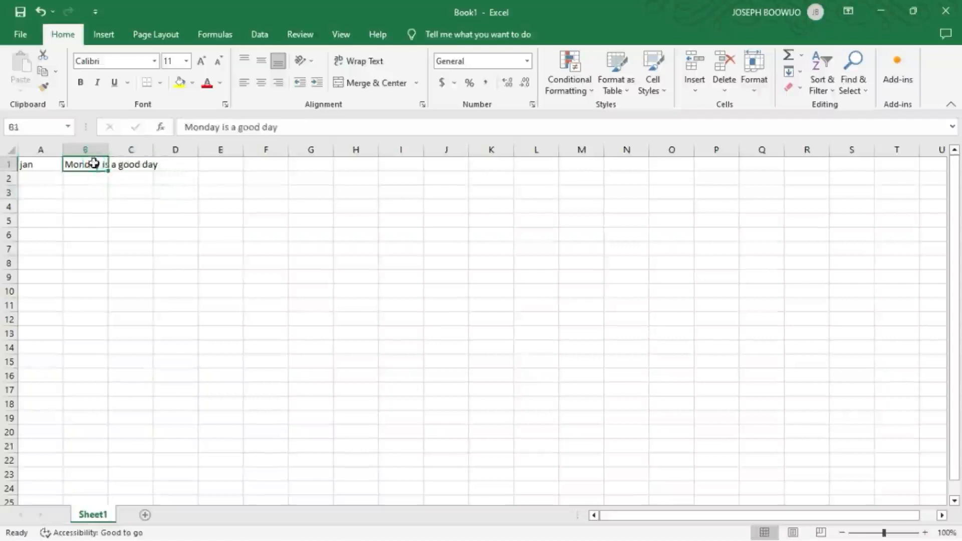
pyautogui.click(124, 167)
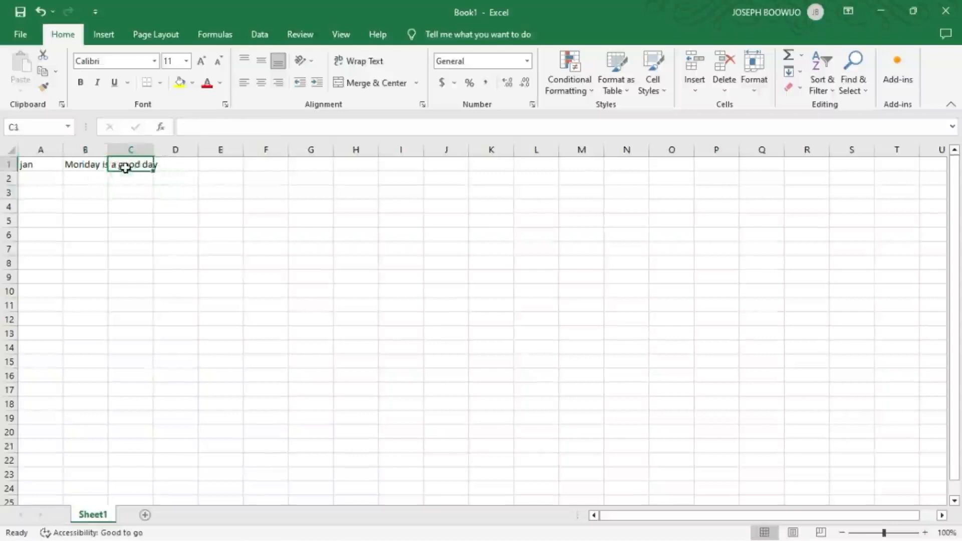
pyautogui.doubleClick(125, 168)
pyautogui.write('that')
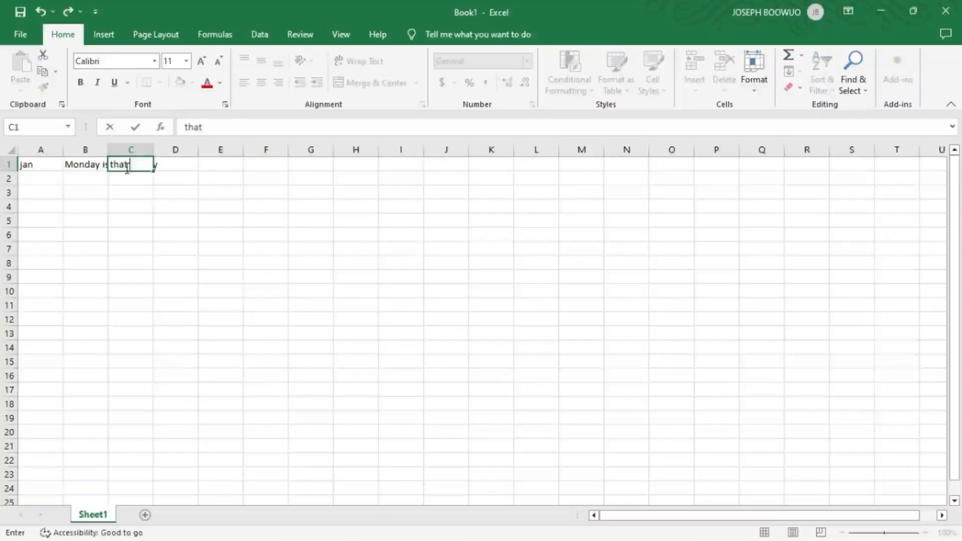
pyautogui.write(' is good')
pyautogui.click(102, 192)
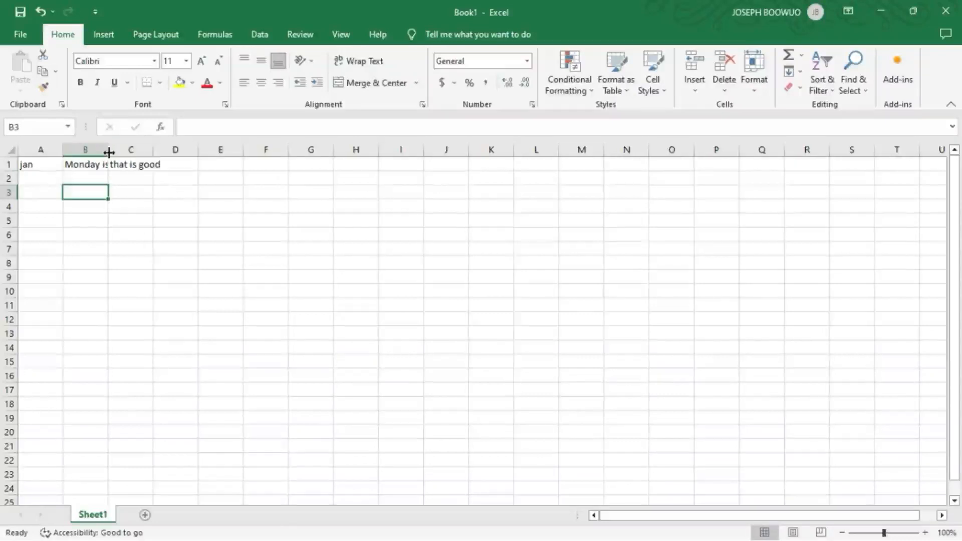
# Autofit column B to its sentence and widen column C slightly so its text fits.
pyautogui.moveTo(109, 152); pyautogui.dragTo(162, 146)
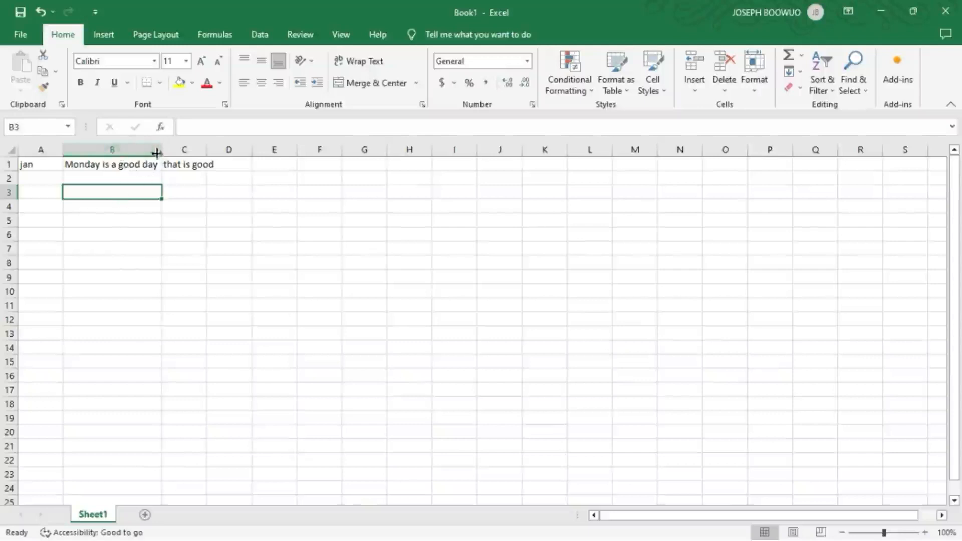
pyautogui.moveTo(159, 155); pyautogui.dragTo(108, 151)
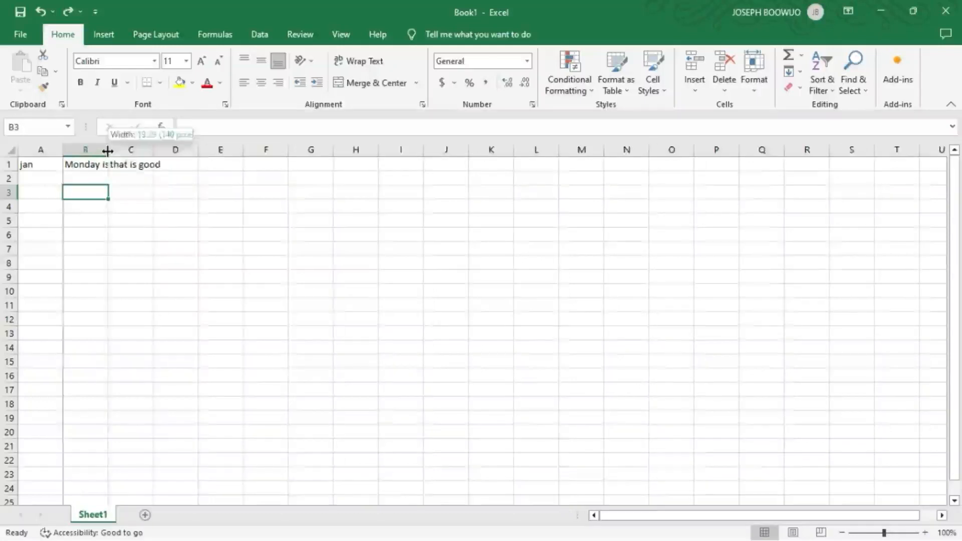
pyautogui.doubleClick(108, 151)
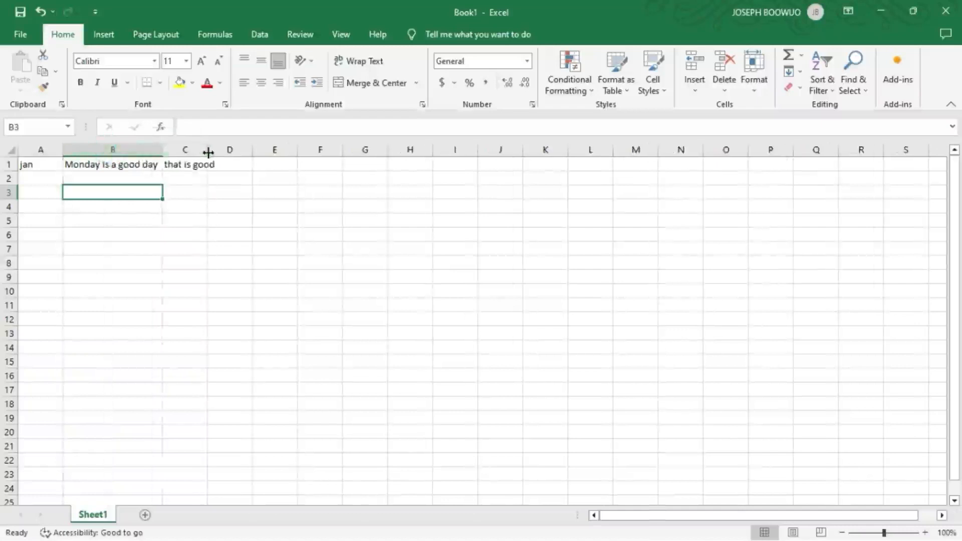
pyautogui.moveTo(211, 151); pyautogui.dragTo(218, 151)
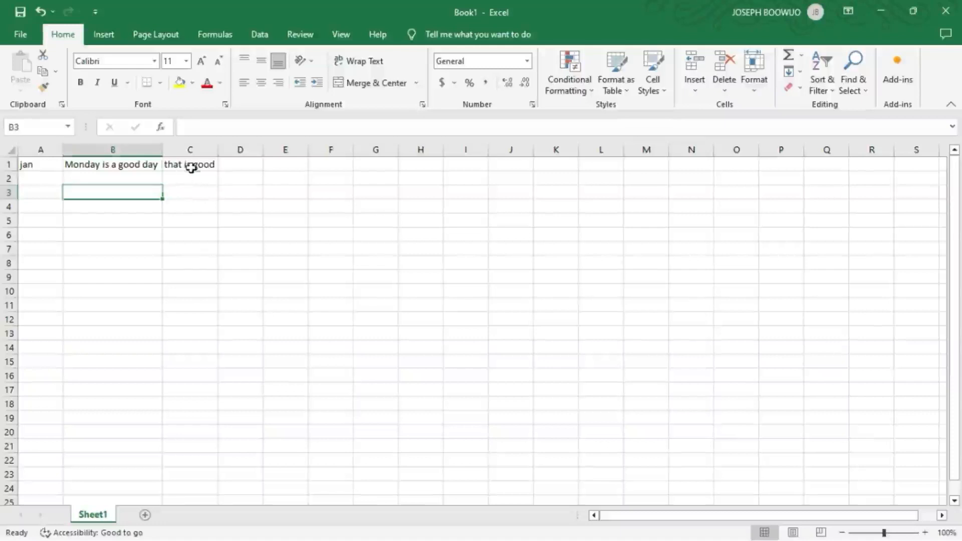
# Clear the entries in cells C1, B1 and A1.
pyautogui.click(190, 166)
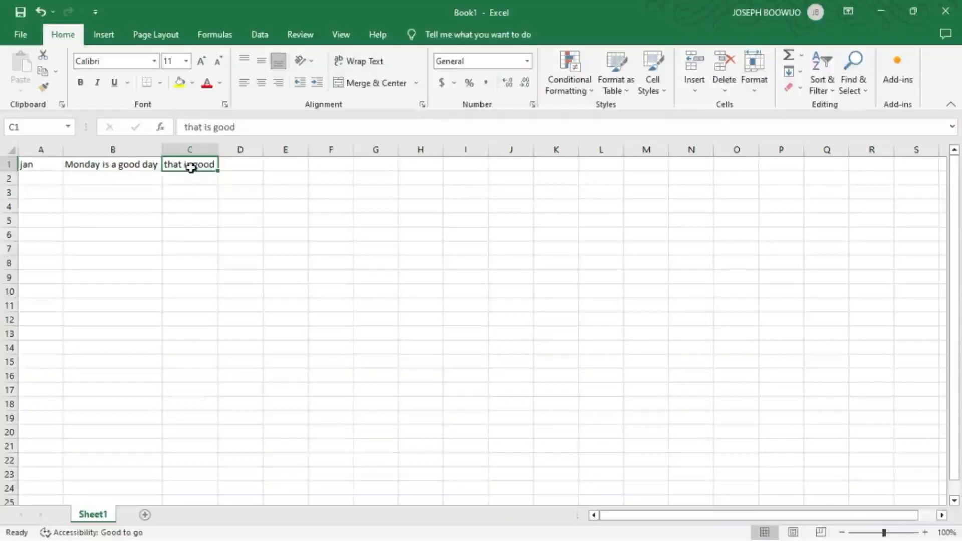
pyautogui.press('BackSpace')
pyautogui.click(150, 166)
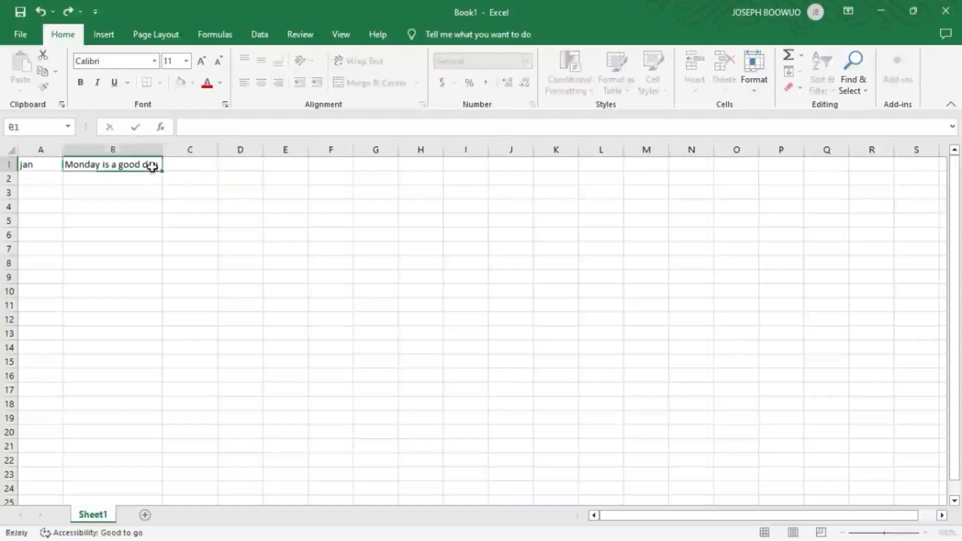
pyautogui.press('BackSpace')
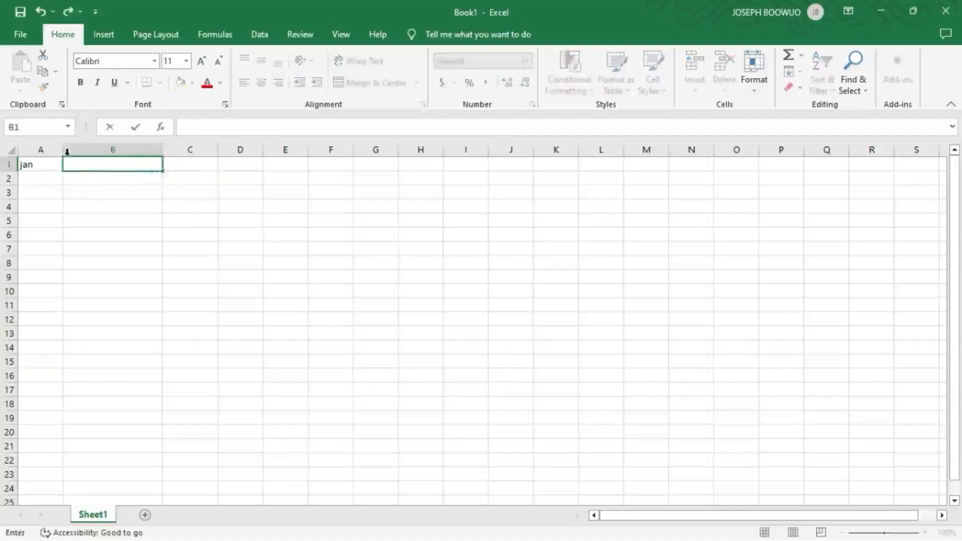
pyautogui.click(30, 167)
pyautogui.press('BackSpace')
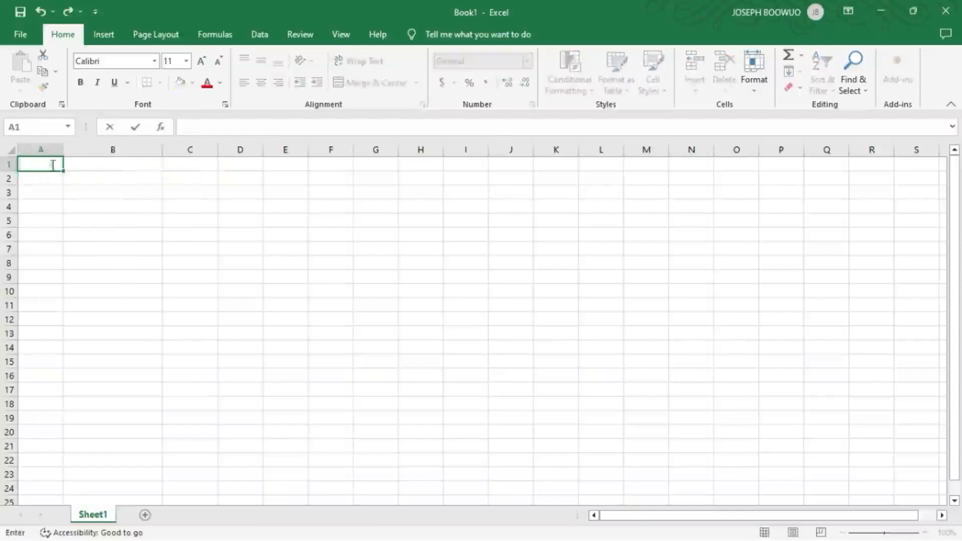
pyautogui.click(53, 165)
# Enter monthly in cell C1.
pyautogui.click(175, 166)
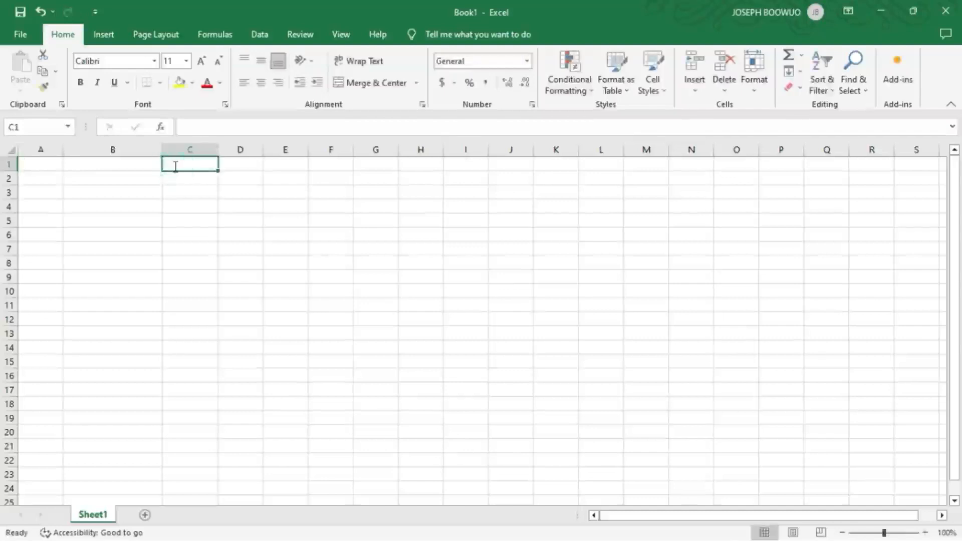
pyautogui.write('mon')
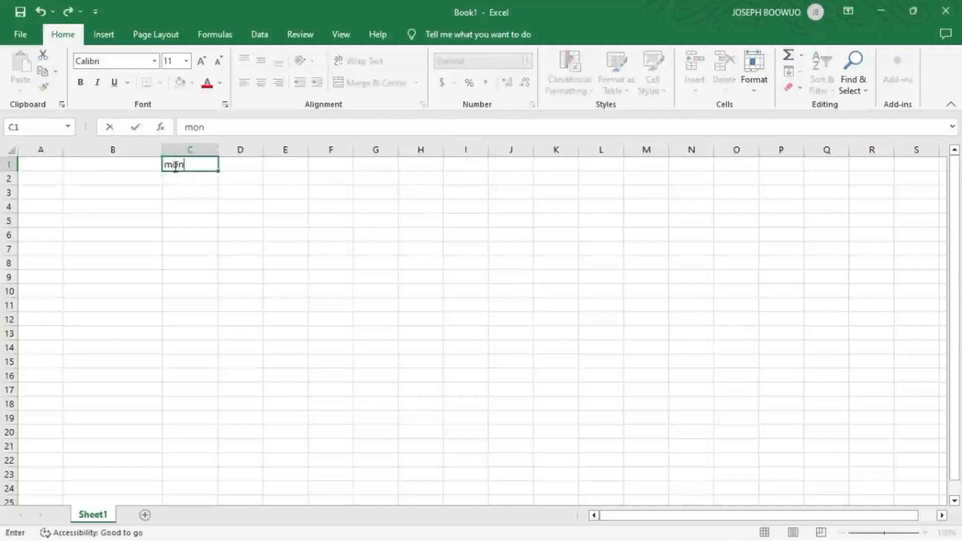
pyautogui.write('thly')
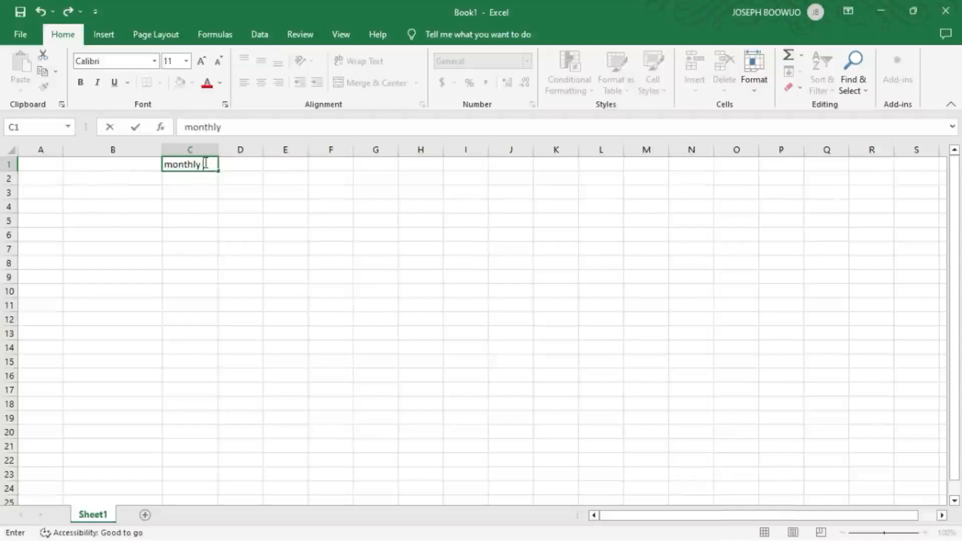
pyautogui.click(85, 175)
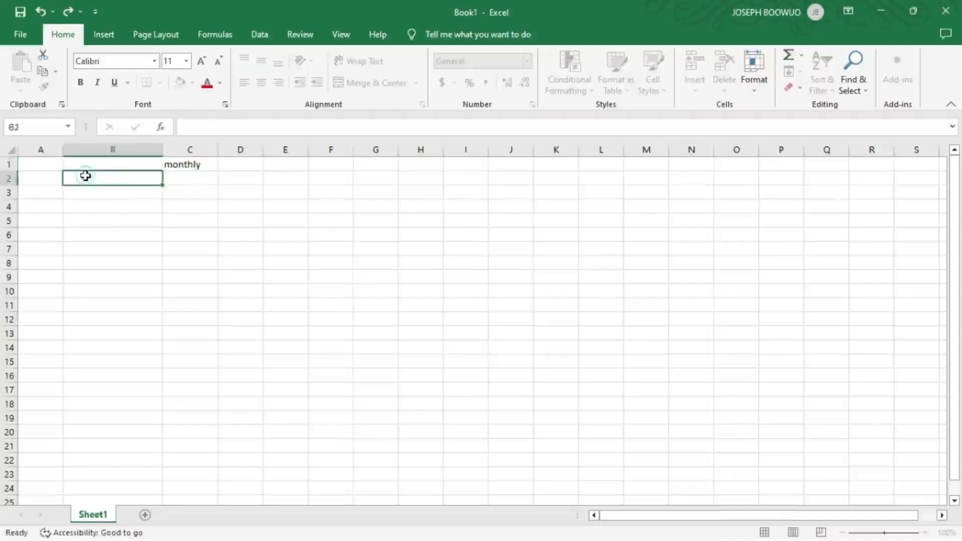
# Enter january in cell A2.
pyautogui.click(54, 175)
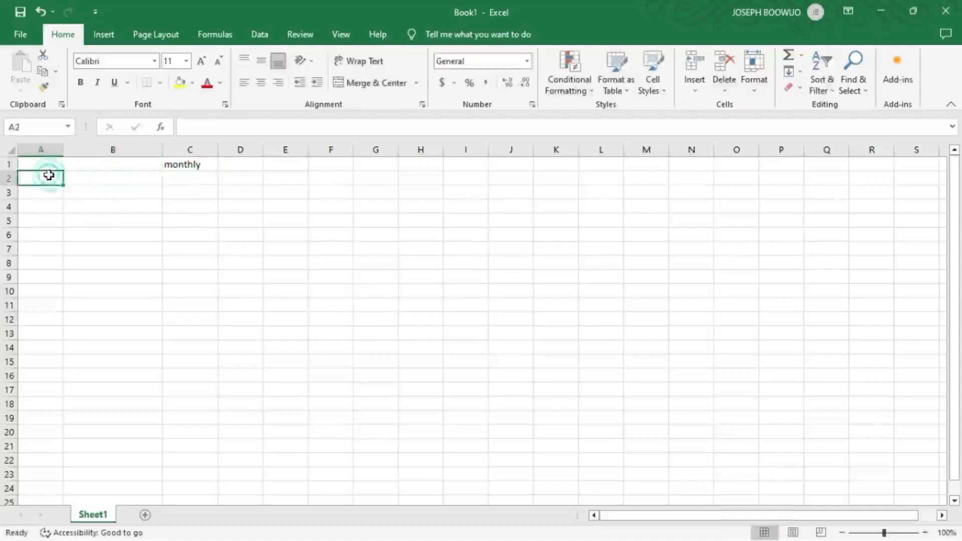
pyautogui.doubleClick(50, 176)
pyautogui.write('jan')
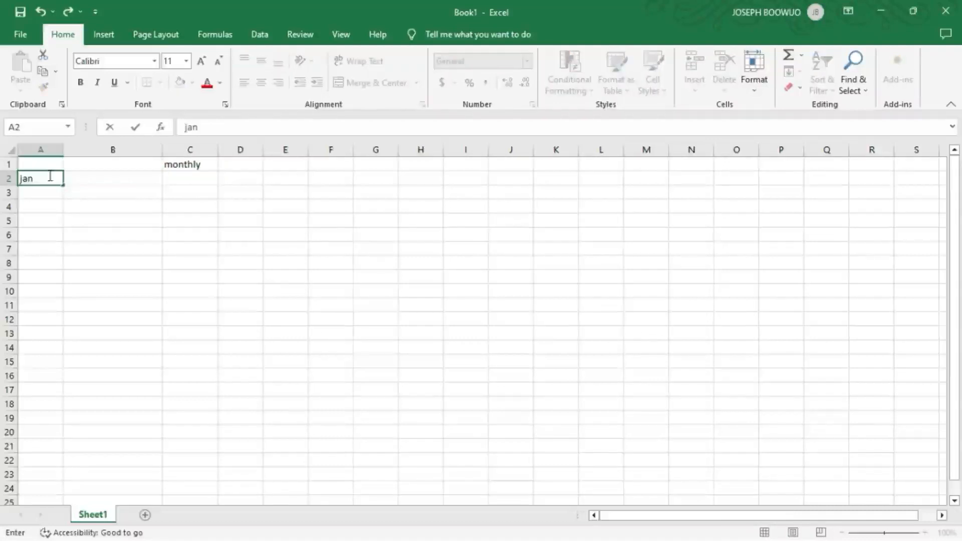
pyautogui.write('uary')
pyautogui.click(59, 204)
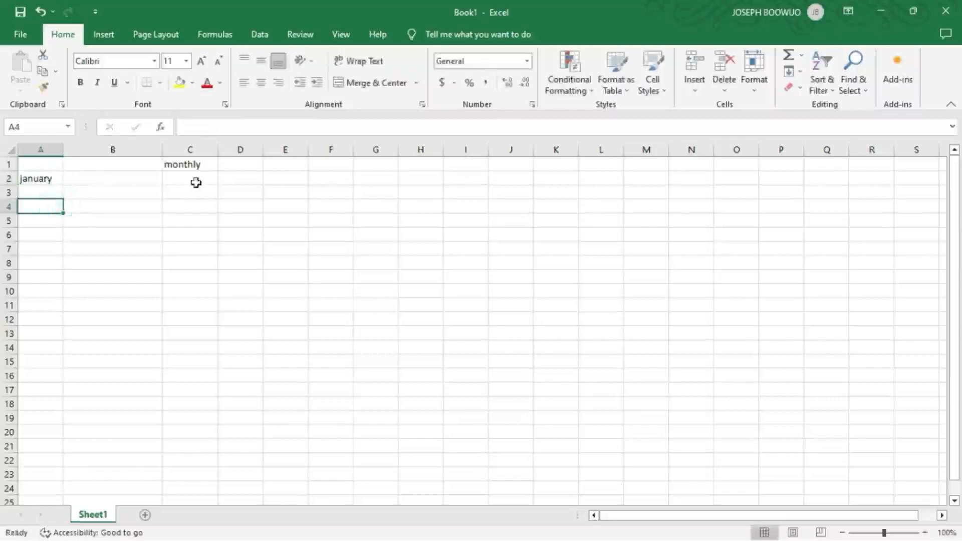
# Extend the text in cell C1 to read monthly repord.
pyautogui.click(210, 170)
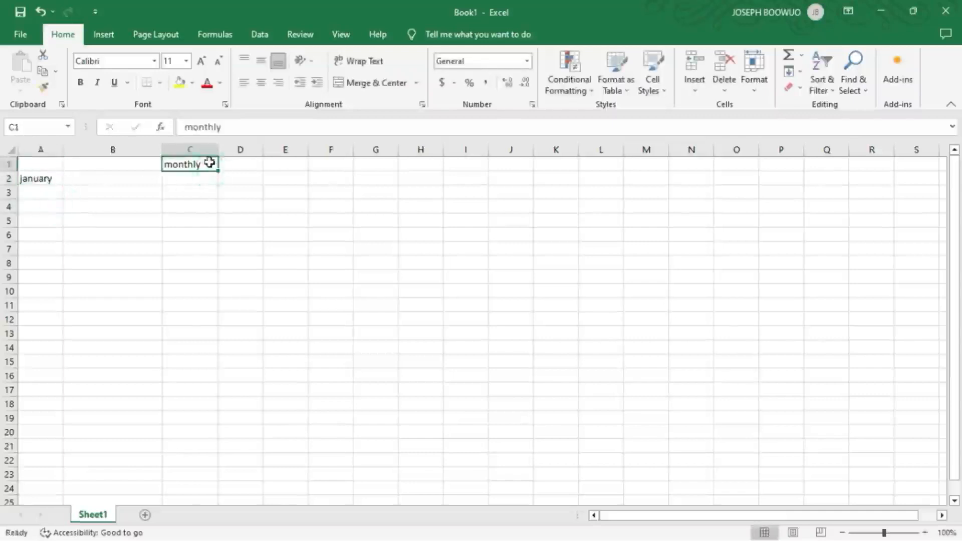
pyautogui.doubleClick(209, 163)
pyautogui.write('r')
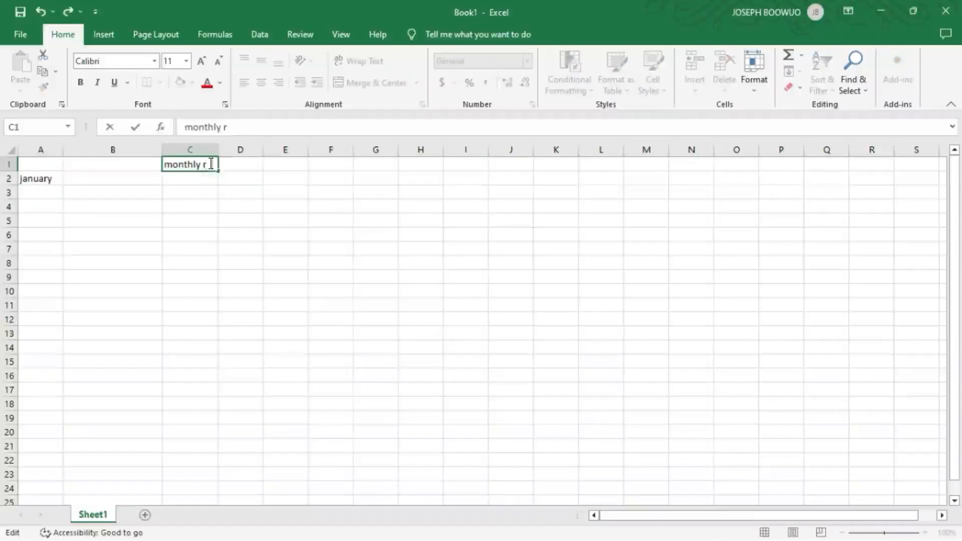
pyautogui.write('epord')
# Autofill the month names from january in A2 across row 2 to december in L2.
pyautogui.click(62, 182)
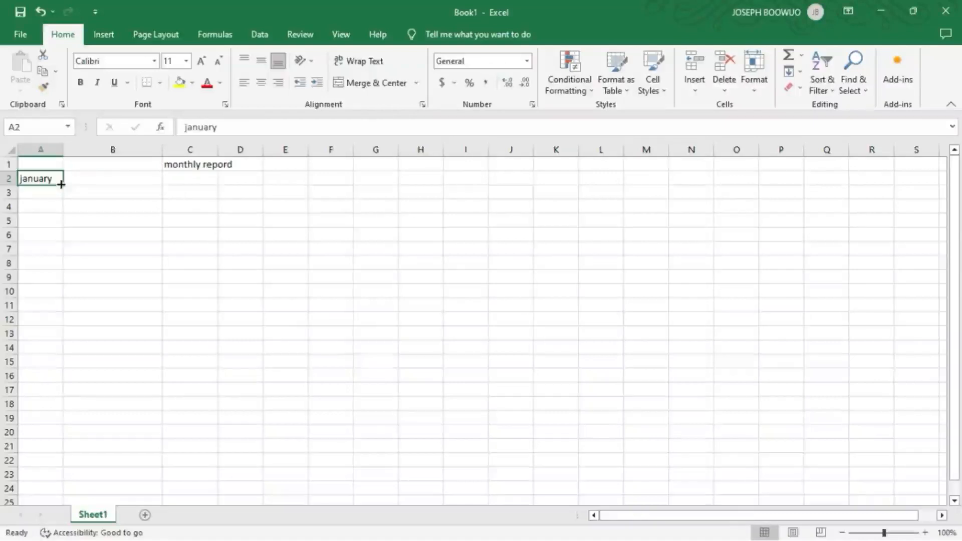
pyautogui.moveTo(61, 184); pyautogui.dragTo(605, 179)
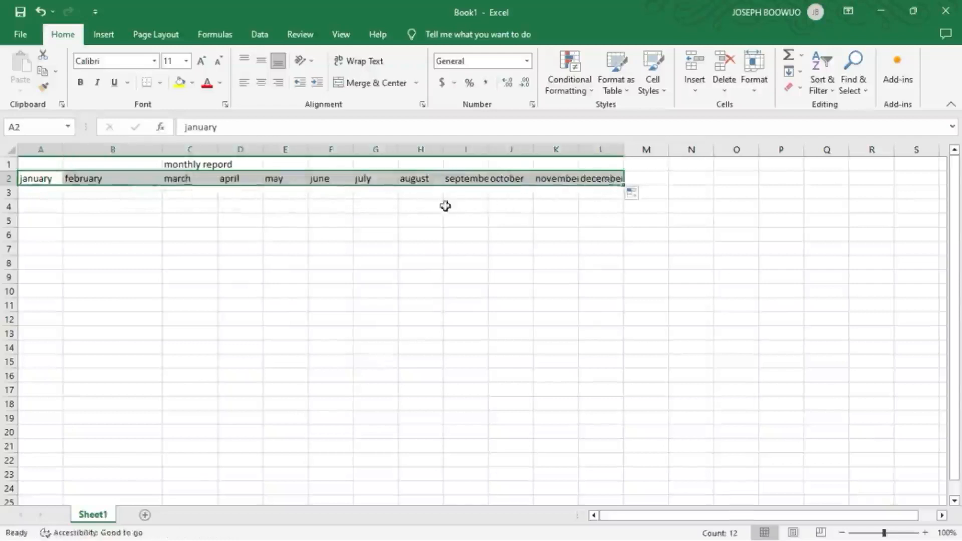
pyautogui.click(324, 247)
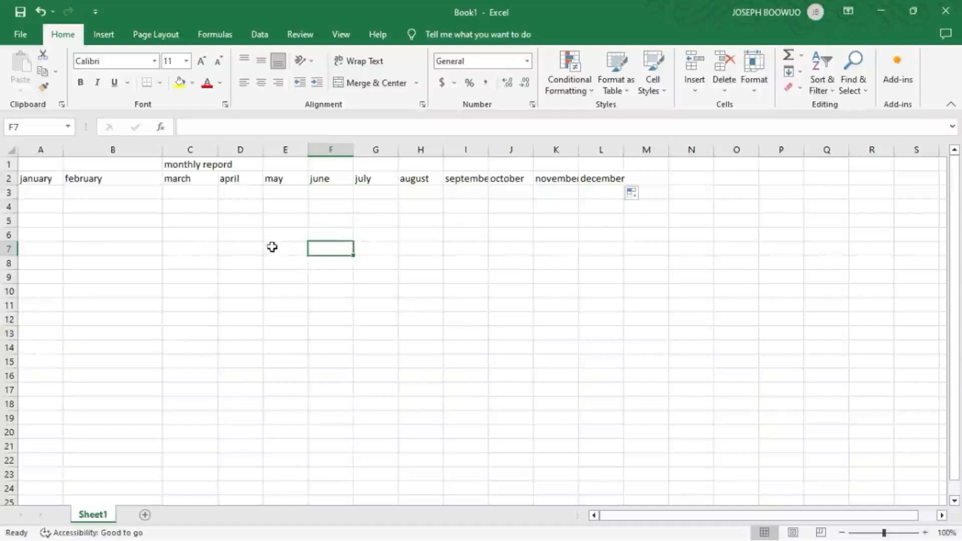
# Merge and center the monthly repord title across cells A1 to L1.
pyautogui.click(185, 164)
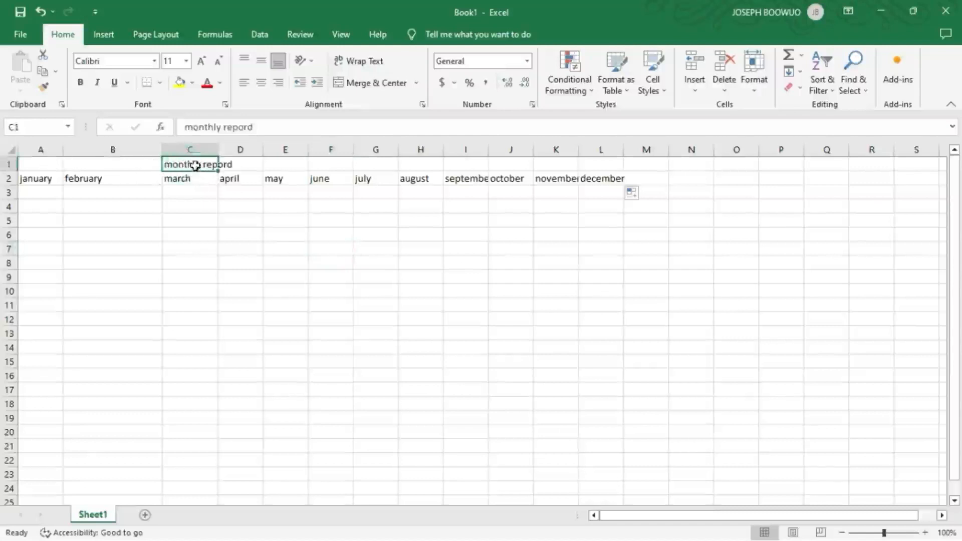
pyautogui.click(48, 164)
pyautogui.moveTo(83, 164); pyautogui.dragTo(603, 168)
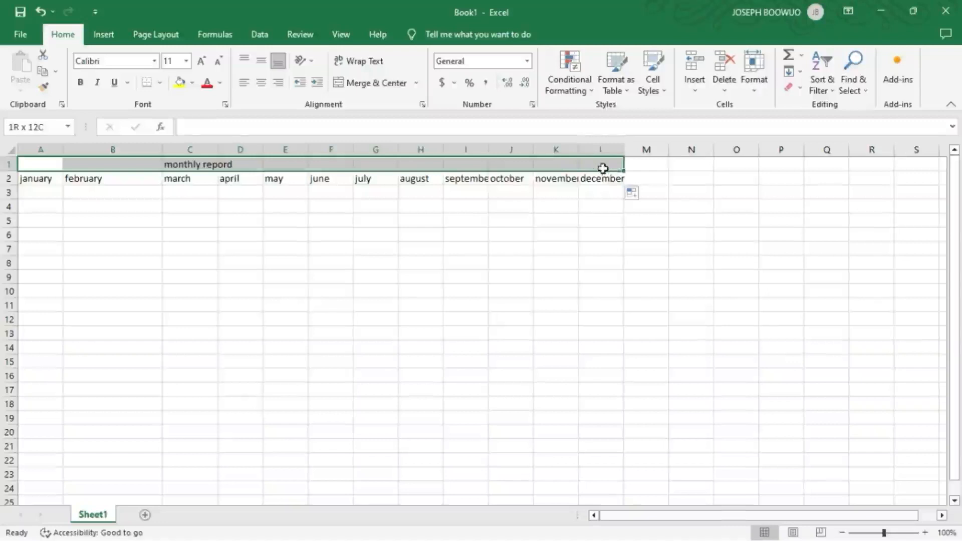
pyautogui.moveTo(603, 168); pyautogui.dragTo(602, 169)
pyautogui.click(367, 89)
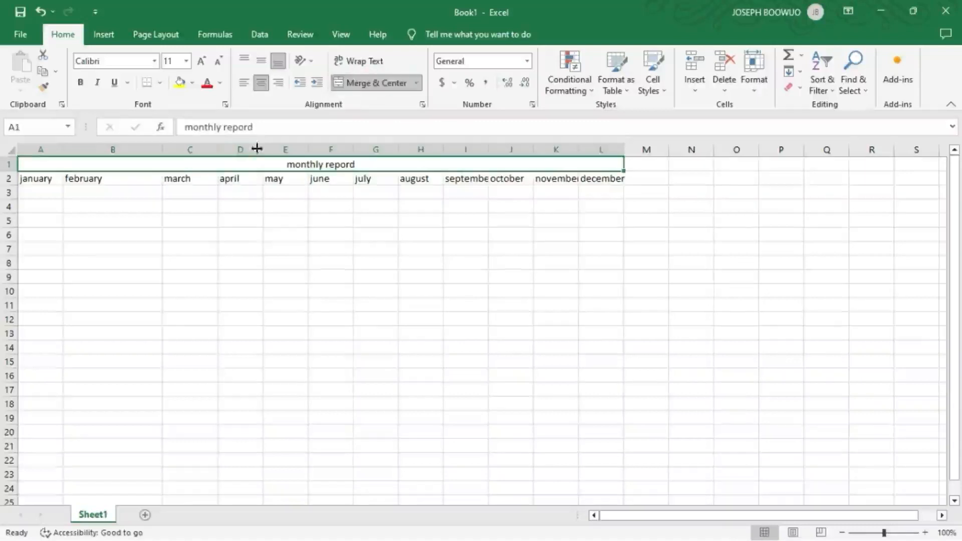
pyautogui.click(260, 245)
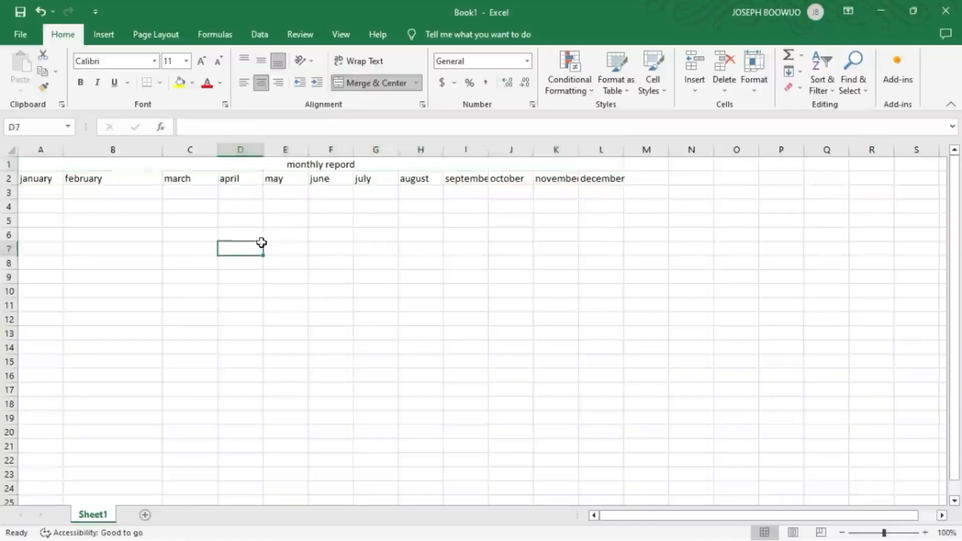
# Try larger font sizes up to 16 on the merged title text and settle on size 12.
pyautogui.click(359, 165)
pyautogui.doubleClick(359, 165)
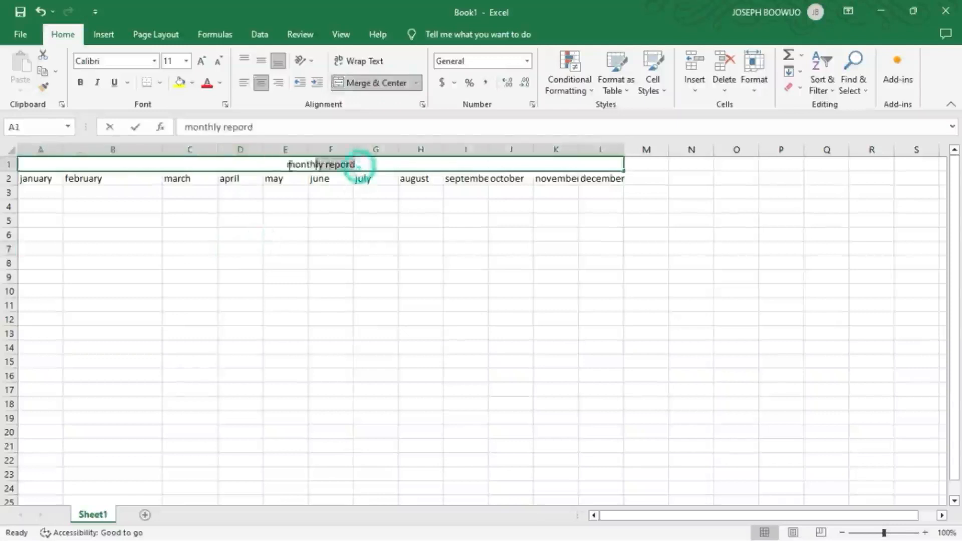
pyautogui.moveTo(359, 165); pyautogui.dragTo(279, 164)
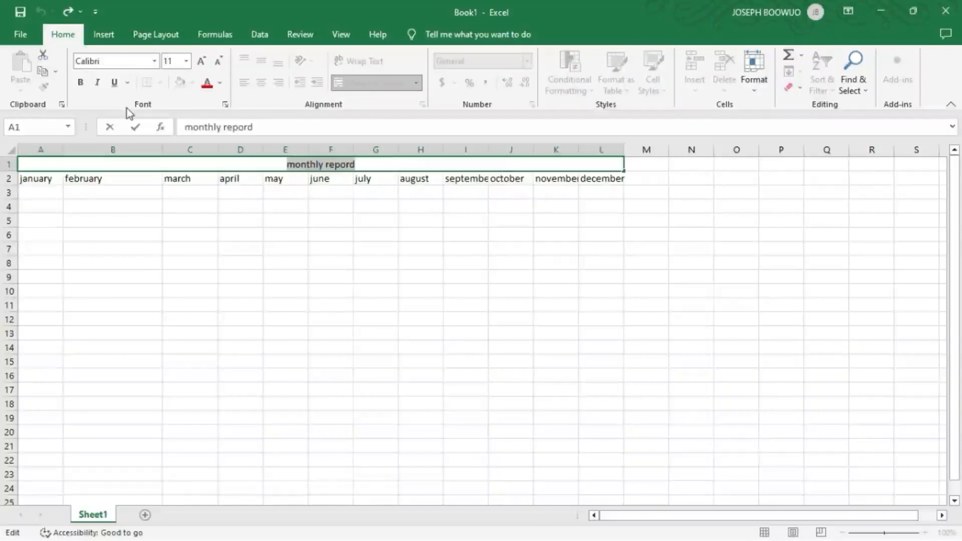
pyautogui.click(203, 62)
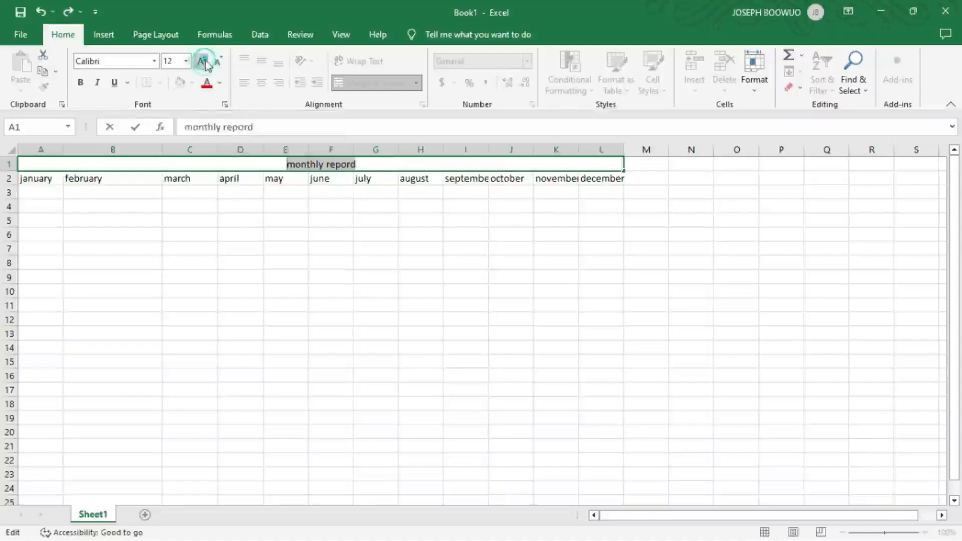
pyautogui.click(202, 62)
pyautogui.click(203, 61)
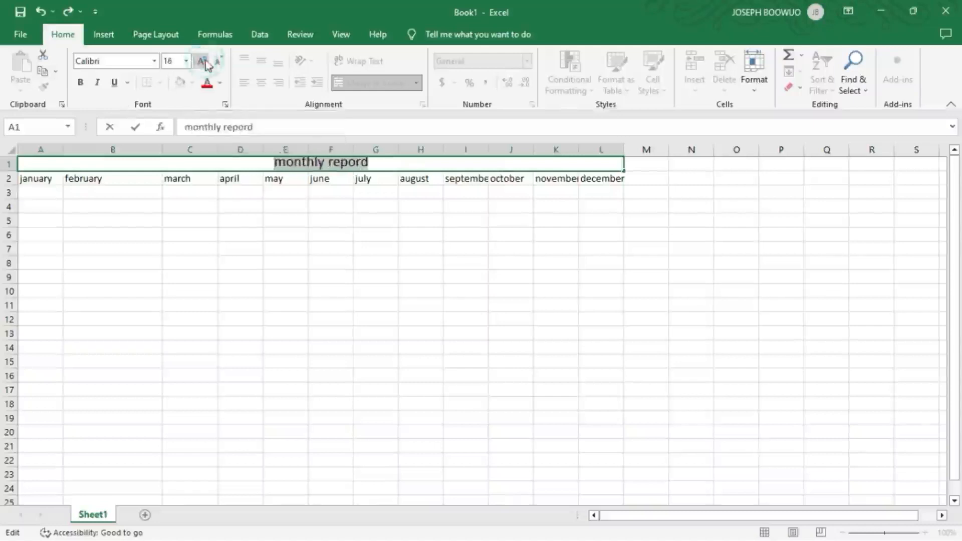
pyautogui.click(225, 61)
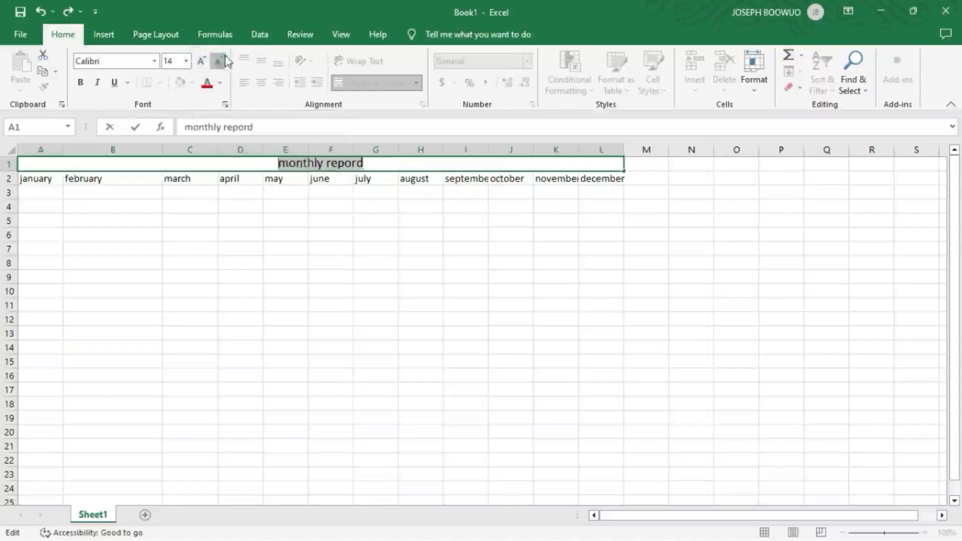
pyautogui.click(225, 60)
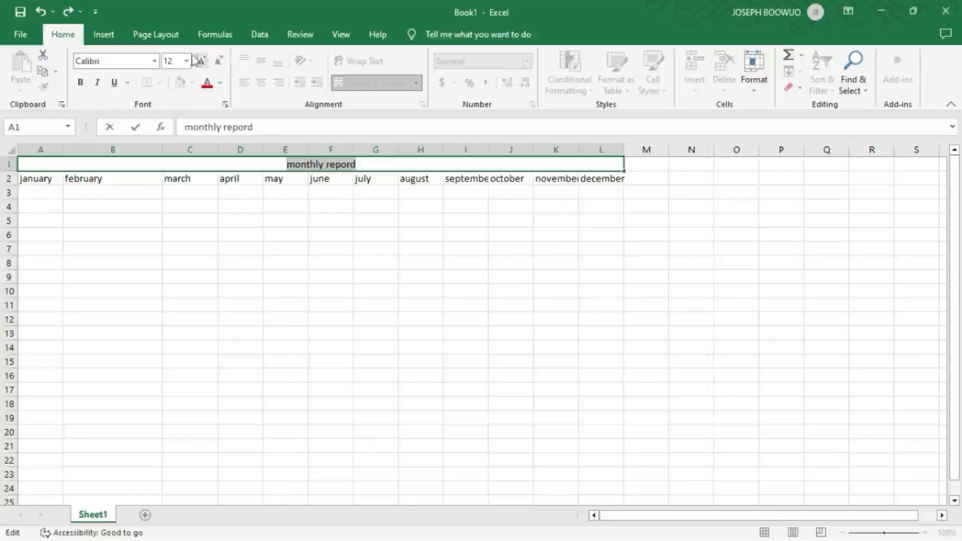
# Change the title text's font to Times New Roman.
pyautogui.click(154, 61)
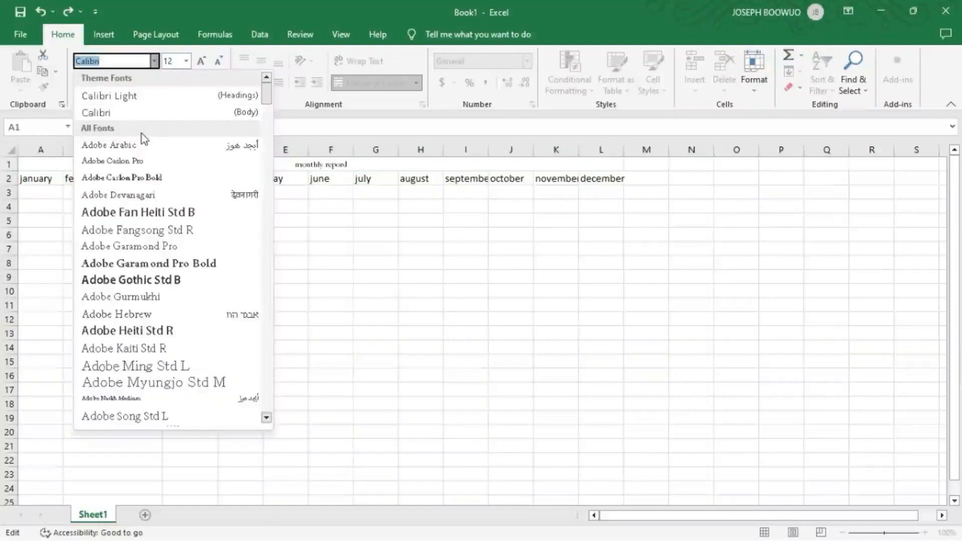
pyautogui.write('Times New Roman')
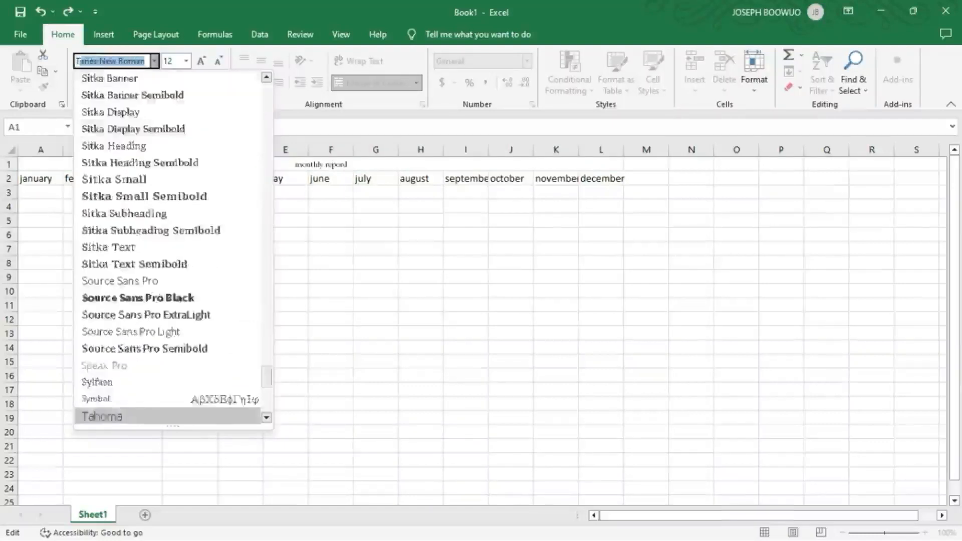
pyautogui.press('Return')
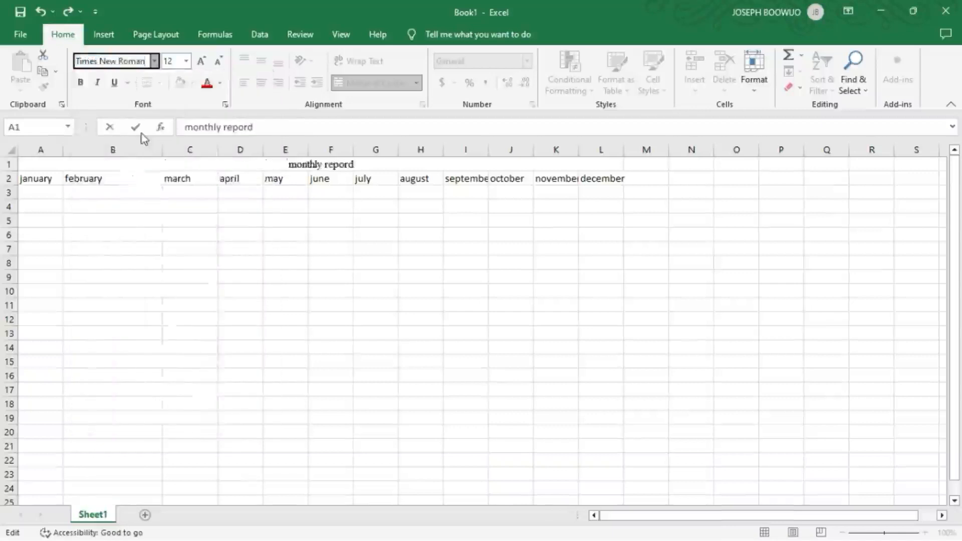
pyautogui.click(244, 224)
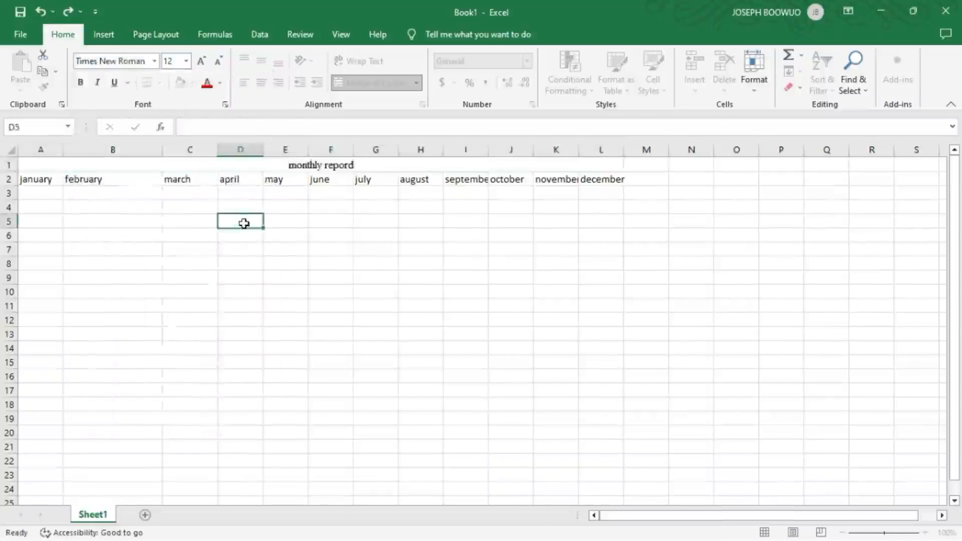
# Make the monthly repord title text red and bold.
pyautogui.click(354, 165)
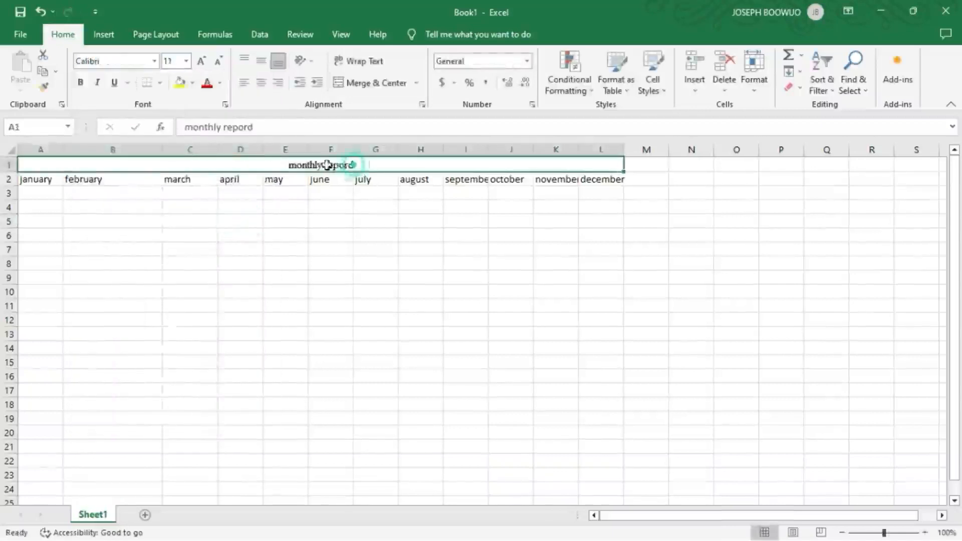
pyautogui.click(349, 165)
pyautogui.moveTo(349, 166); pyautogui.dragTo(287, 165)
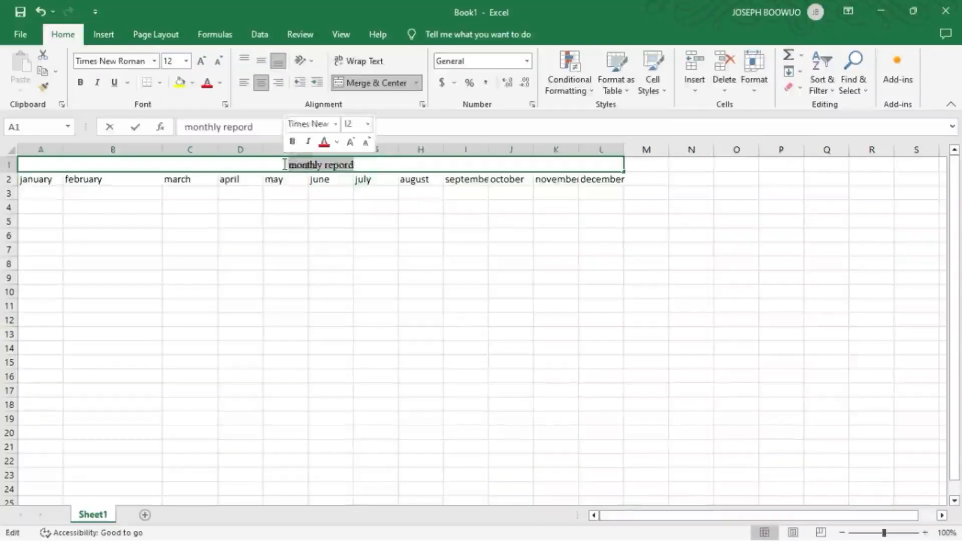
pyautogui.click(206, 83)
pyautogui.click(81, 83)
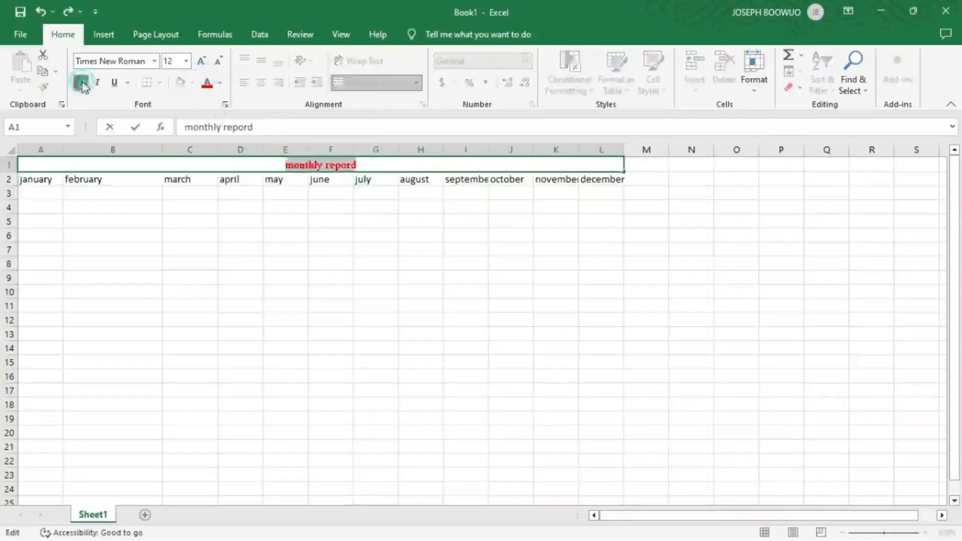
pyautogui.click(202, 229)
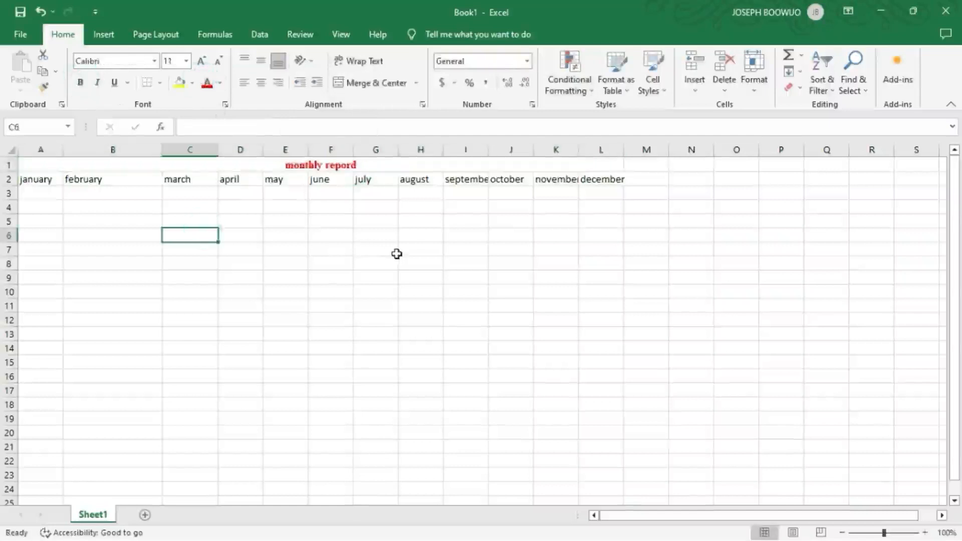
# Enter 232, 13, 242, 131, 13, 24, 24, 2 and 24 in cells A3 to A11 under january.
pyautogui.click(51, 191)
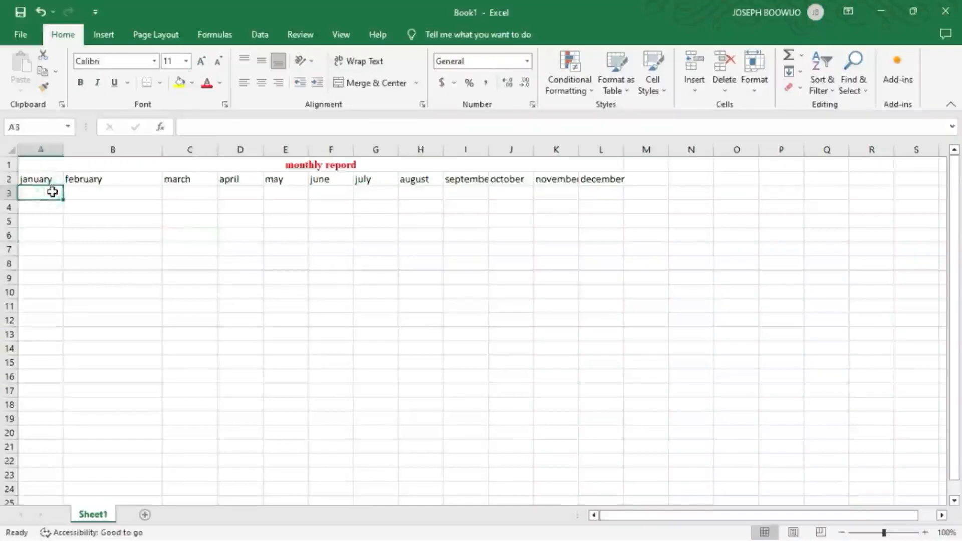
pyautogui.click(52, 192)
pyautogui.write('23')
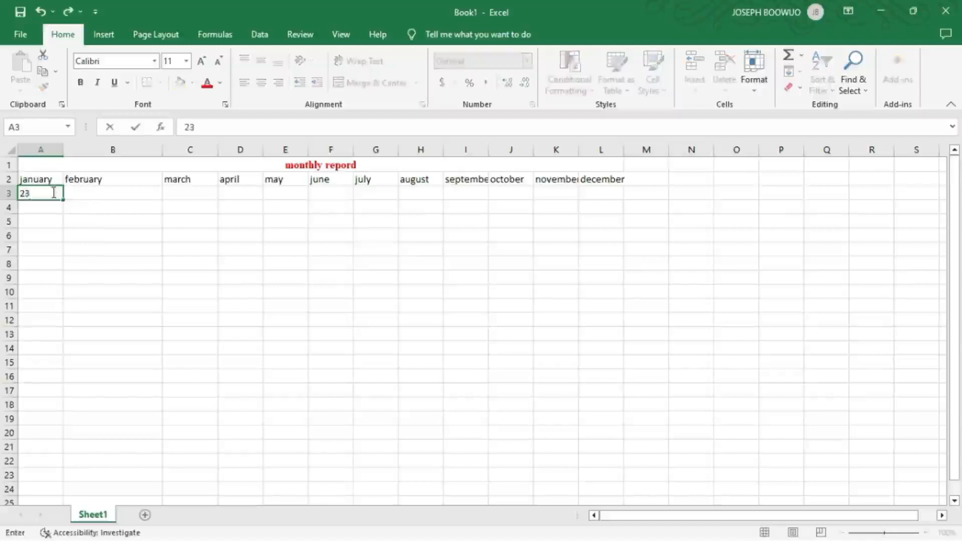
pyautogui.write('2')
pyautogui.press('Return')
pyautogui.write('13')
pyautogui.press('Return')
pyautogui.write('242')
pyautogui.press('Return')
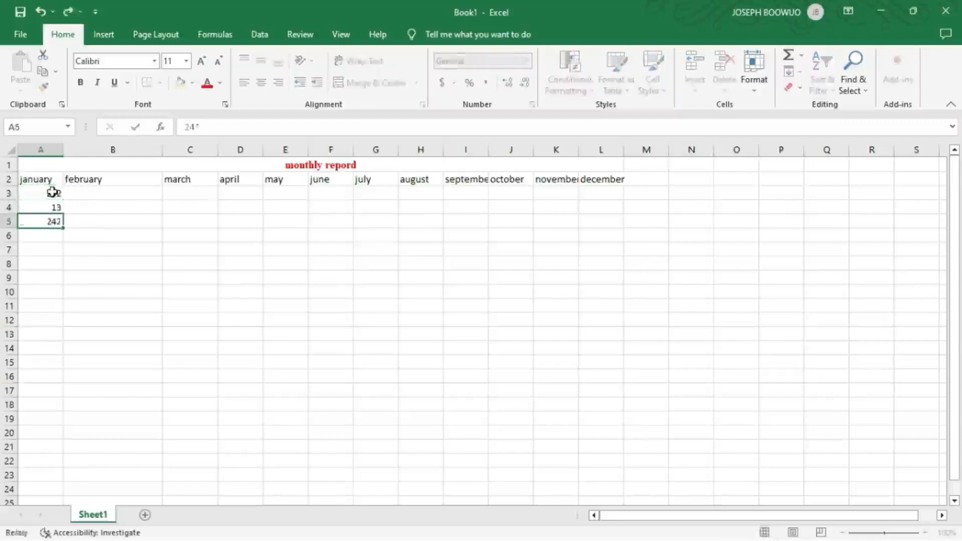
pyautogui.press('Return')
pyautogui.write('131')
pyautogui.press('Return')
pyautogui.write('13')
pyautogui.press('Return')
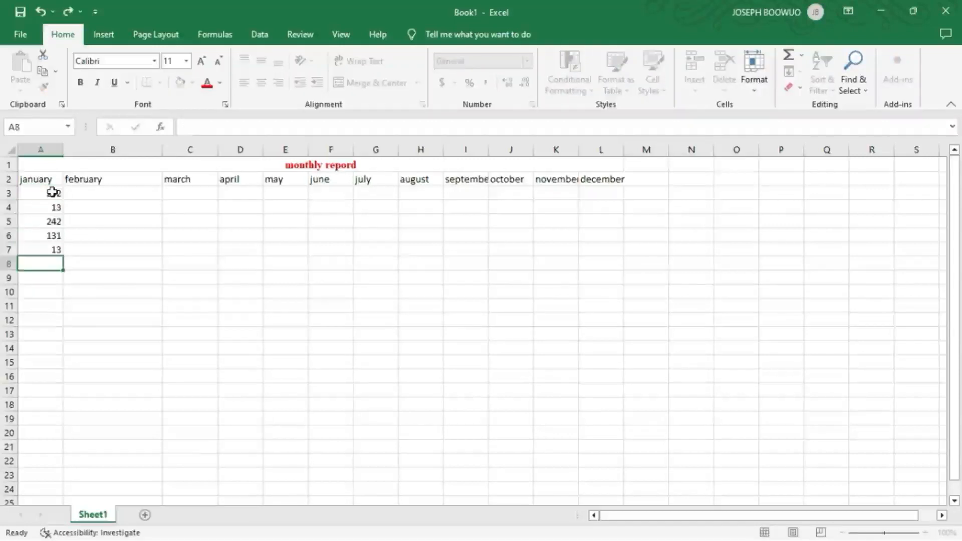
pyautogui.write('24')
pyautogui.press('Return')
pyautogui.write('24')
pyautogui.press('Return')
pyautogui.write('2')
pyautogui.press('Return')
pyautogui.write('24')
pyautogui.press('Return')
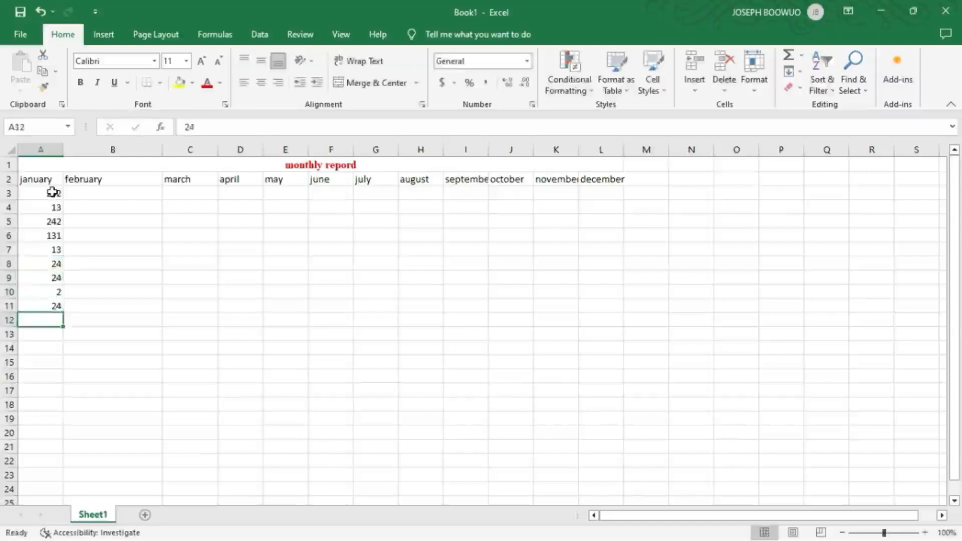
# Enter 24, 24, 242, 24, 242, 24, 24, 24 and 24 in cells B3 to B11 under february.
pyautogui.press('Tab')
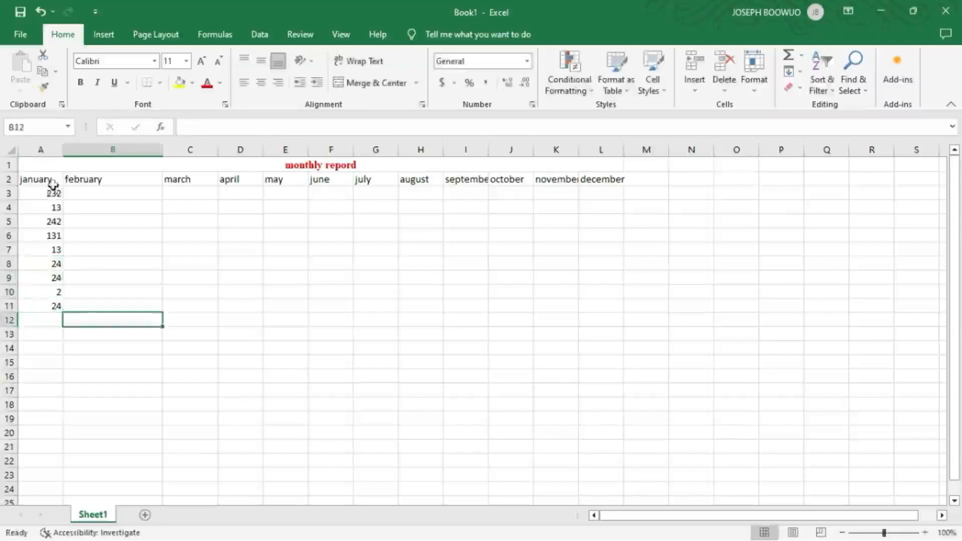
pyautogui.click(91, 193)
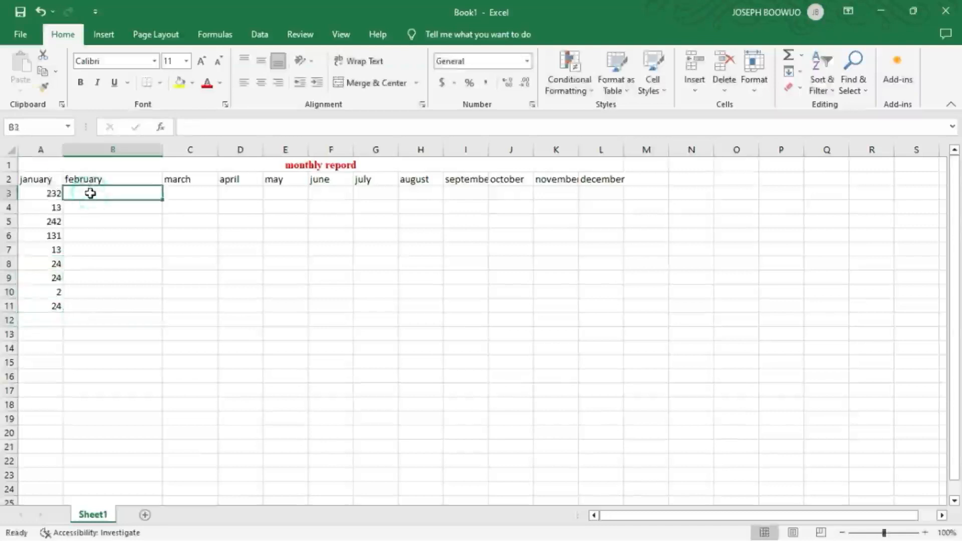
pyautogui.write('24')
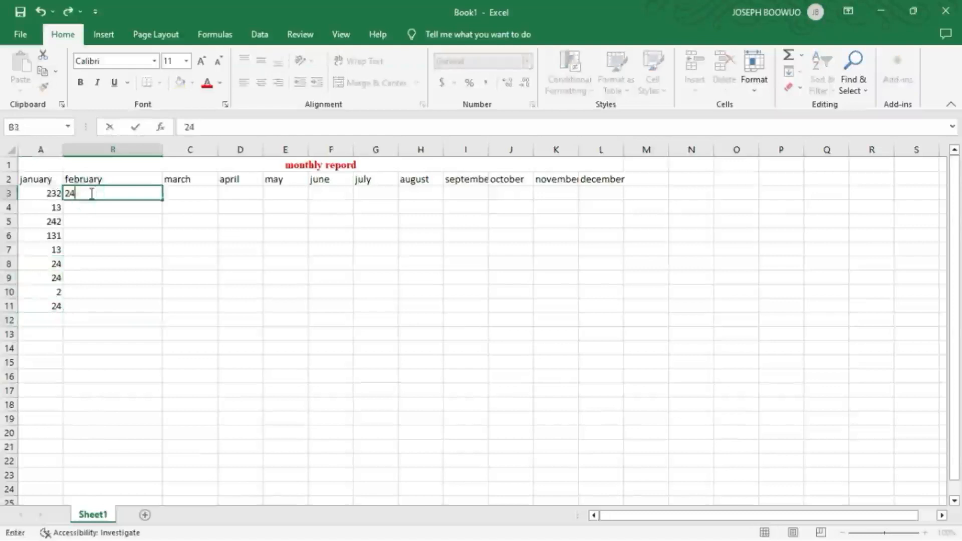
pyautogui.press('Return')
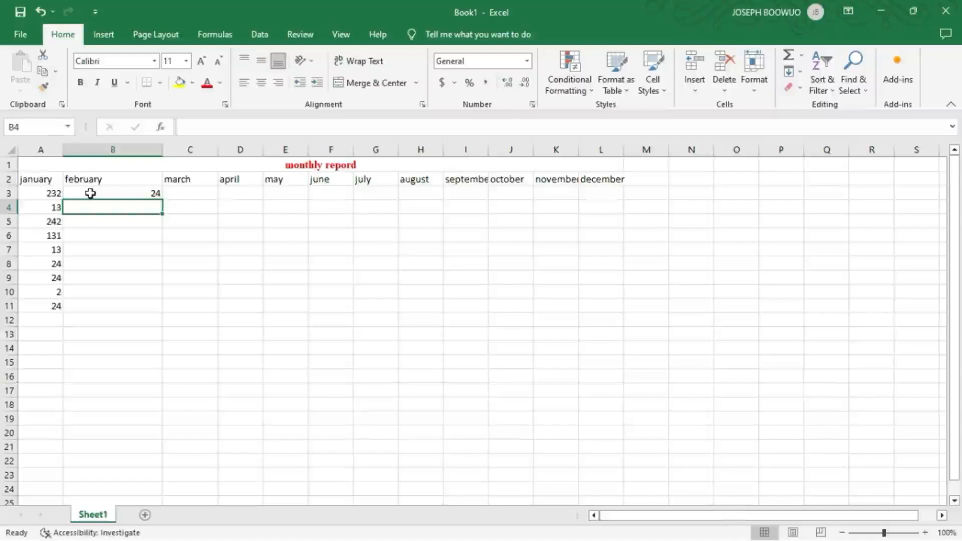
pyautogui.write('24')
pyautogui.press('Tab')
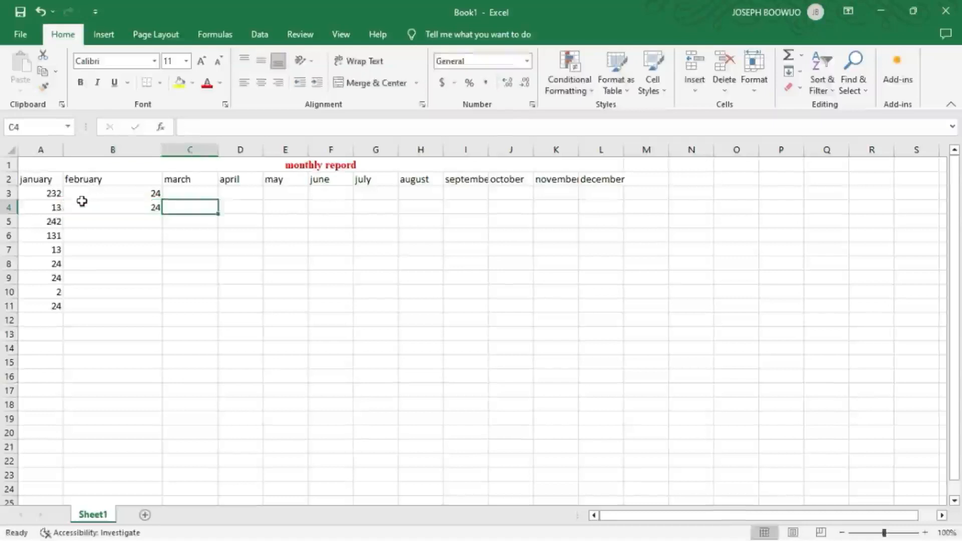
pyautogui.click(114, 222)
pyautogui.write('242')
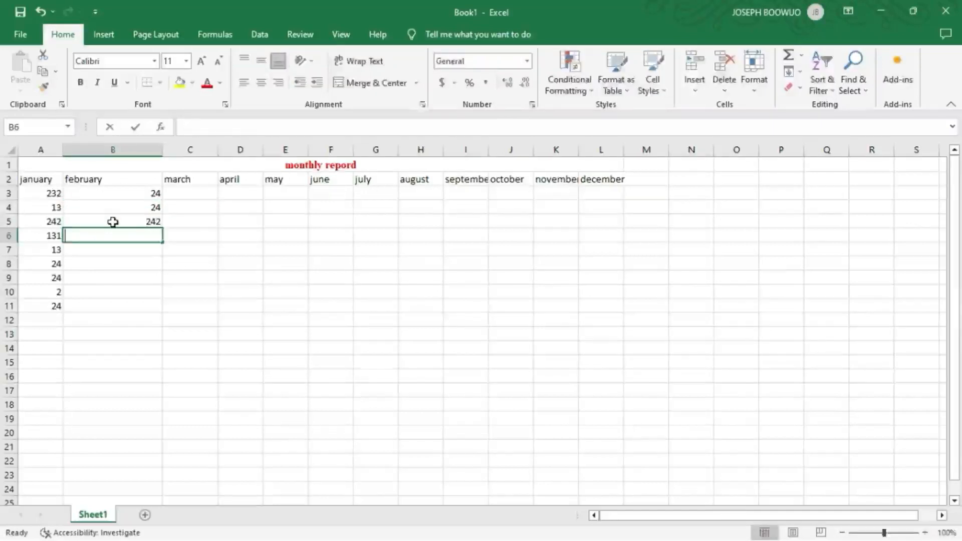
pyautogui.write('24')
pyautogui.press('Return')
pyautogui.write('242')
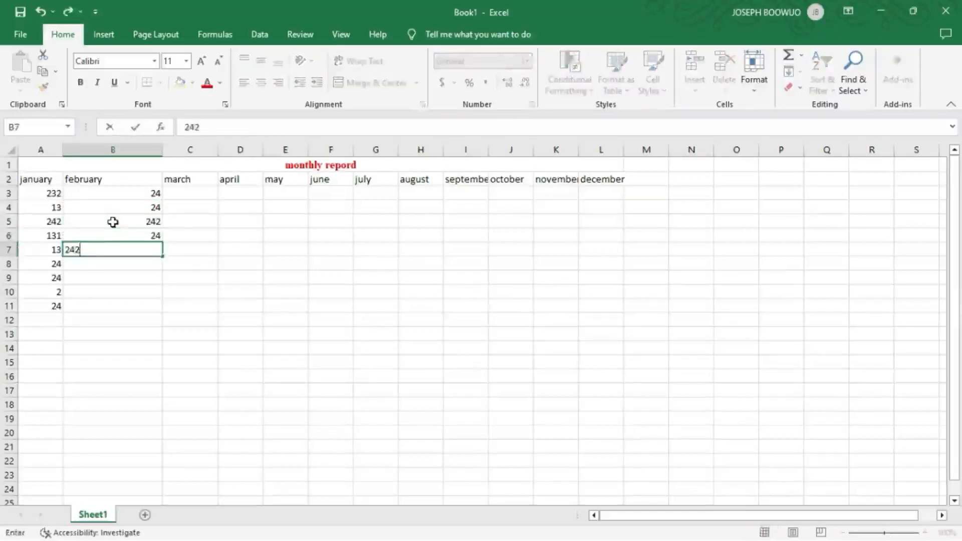
pyautogui.press('Return')
pyautogui.write('24')
pyautogui.press('Return')
pyautogui.write('24')
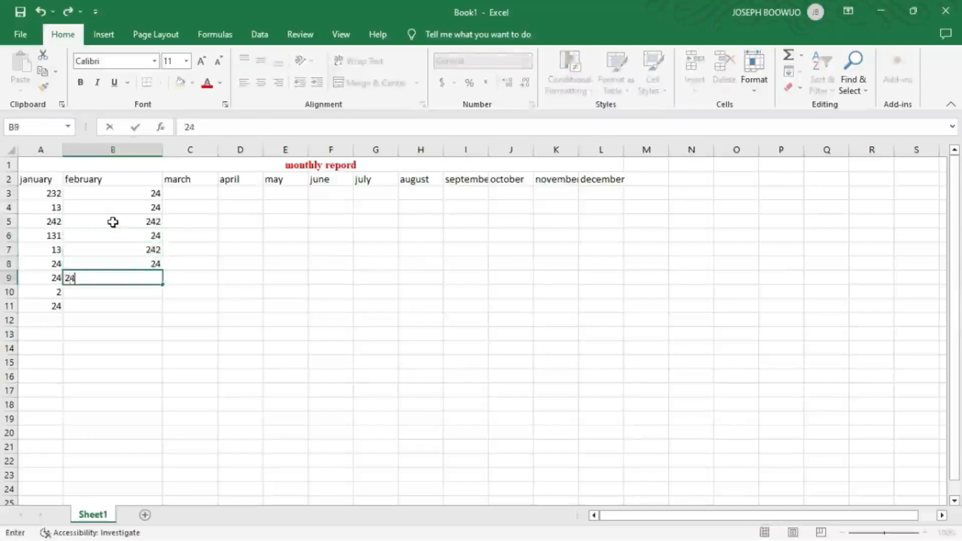
pyautogui.press('Return')
pyautogui.write('24')
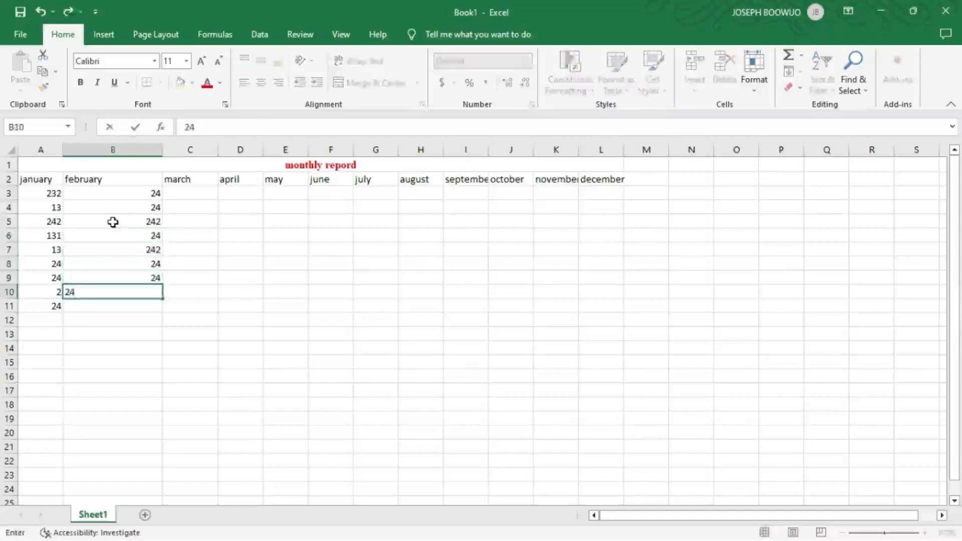
pyautogui.press('Return')
pyautogui.write('24')
pyautogui.press('Return')
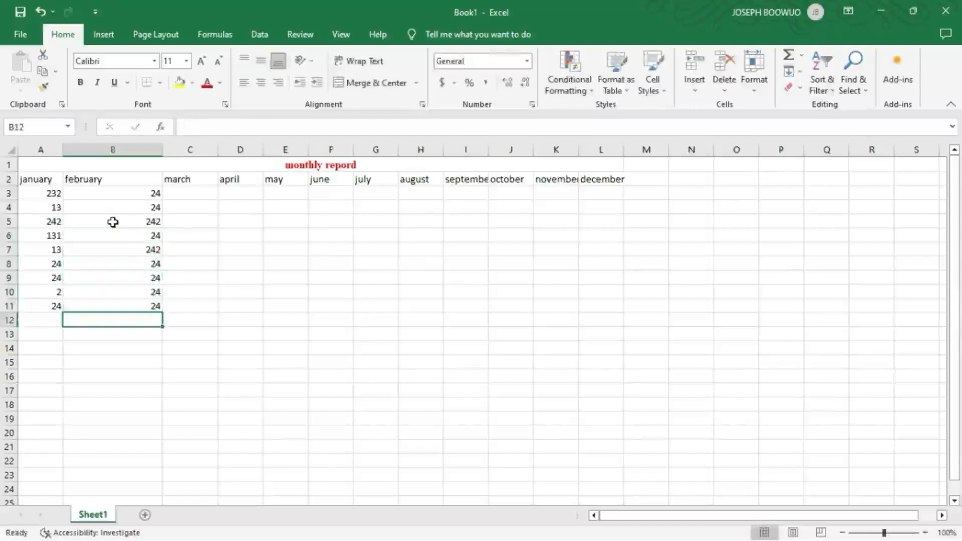
# Enter 2442, 234, 134, 14, 14, 134, 134, 134, 13 and 1313 across row 3 from march to december.
pyautogui.click(195, 193)
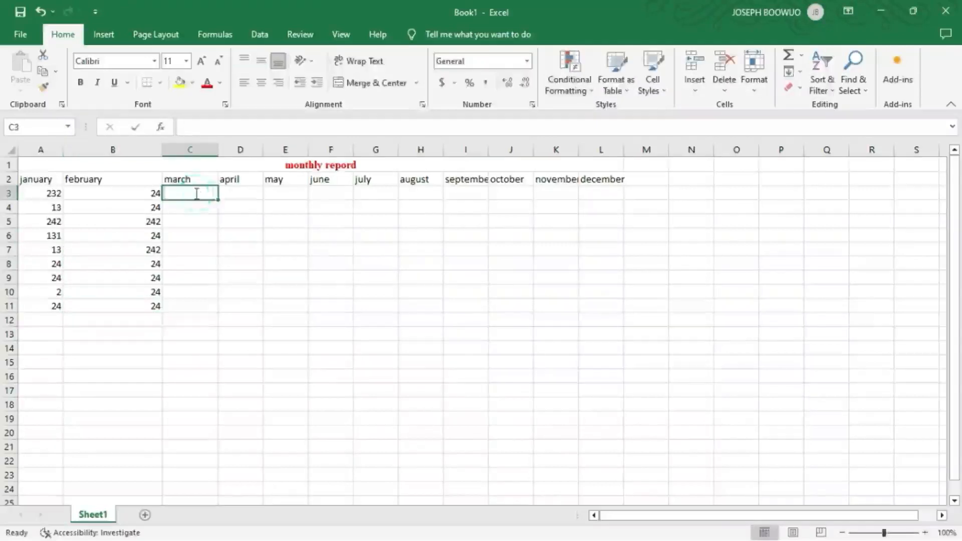
pyautogui.write('2442')
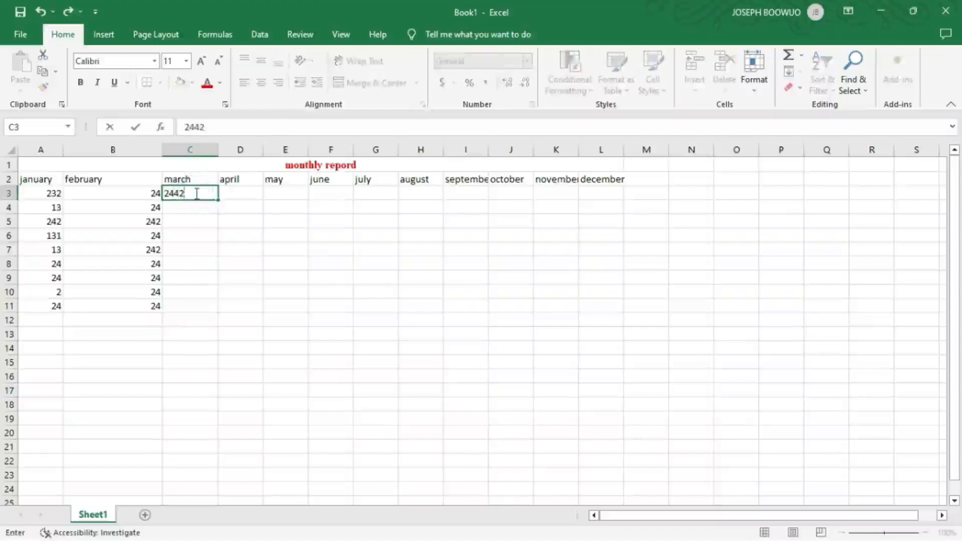
pyautogui.press('Tab')
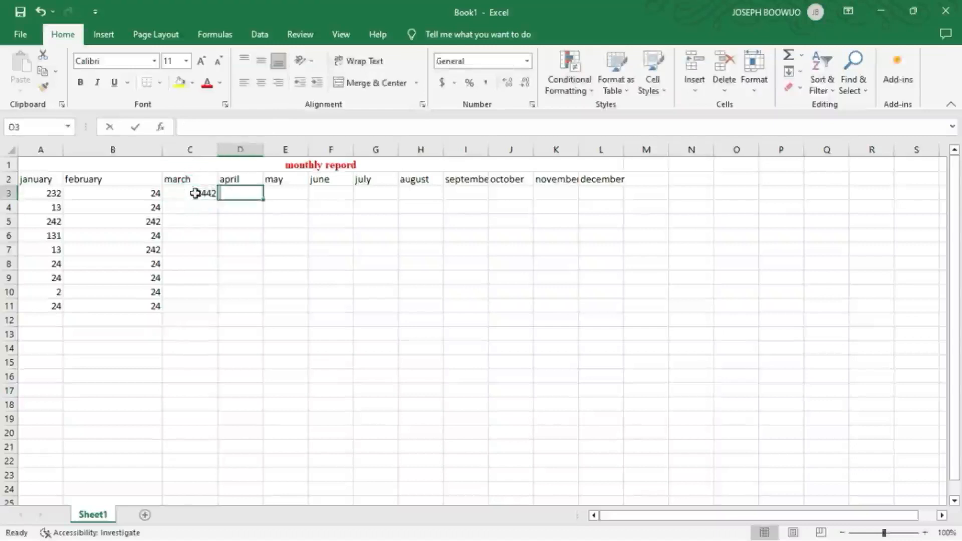
pyautogui.write('234')
pyautogui.press('Tab')
pyautogui.write('134')
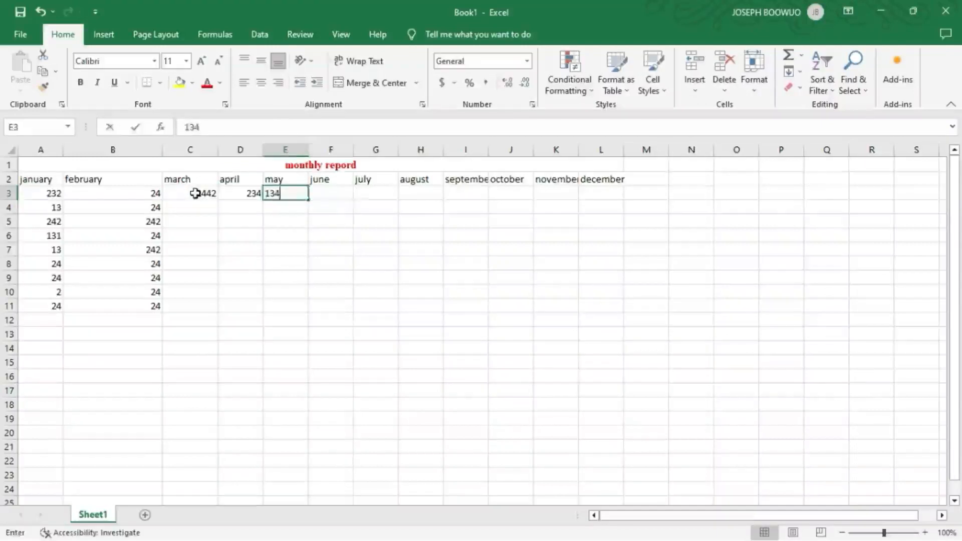
pyautogui.press('Tab')
pyautogui.write('14')
pyautogui.press('Tab')
pyautogui.write('14')
pyautogui.press('Tab')
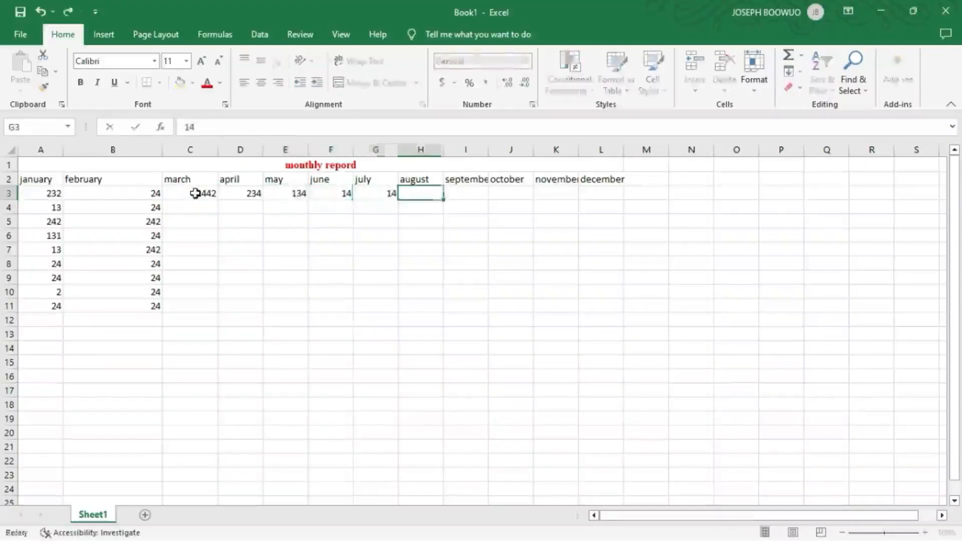
pyautogui.write('134')
pyautogui.press('Tab')
pyautogui.write('134')
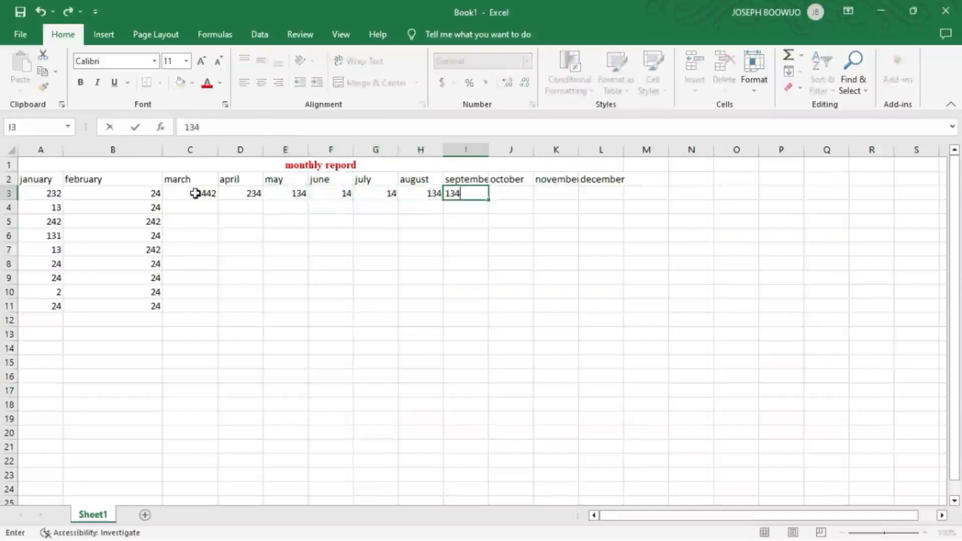
pyautogui.press('Tab')
pyautogui.write('134')
pyautogui.press('Tab')
pyautogui.write('13')
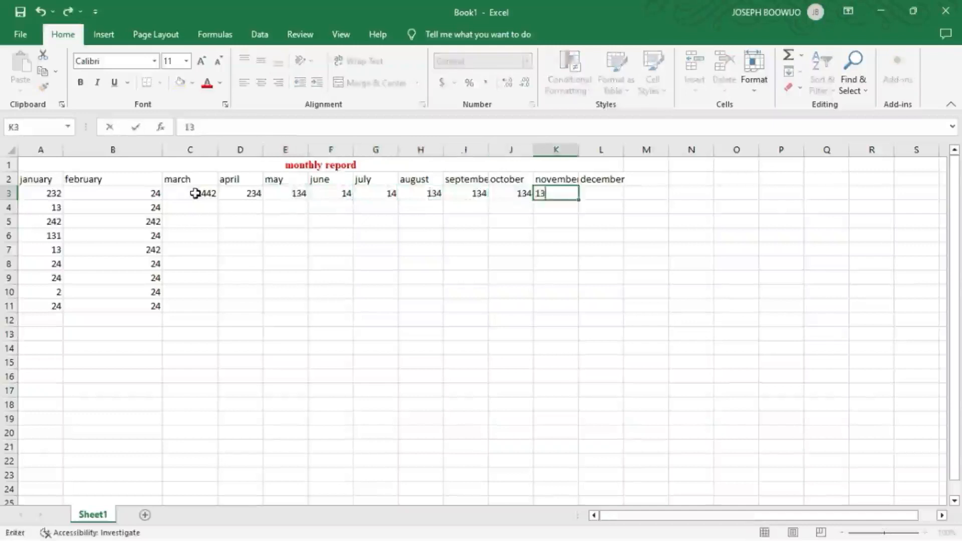
pyautogui.press('Tab')
pyautogui.write('1313')
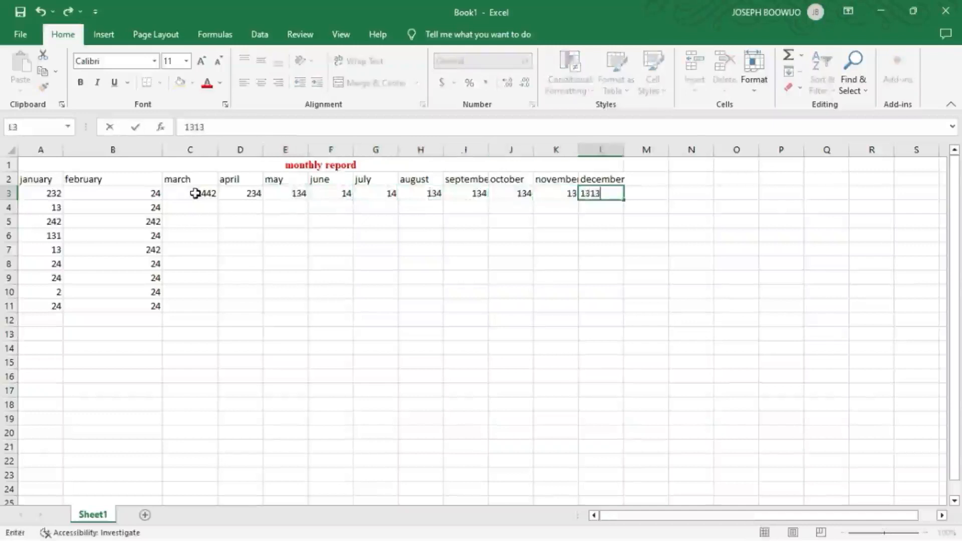
# Enter 13, 14, 14, 143, 14, 141, 14 and 14 in cells C4 to C11 under march.
pyautogui.click(210, 210)
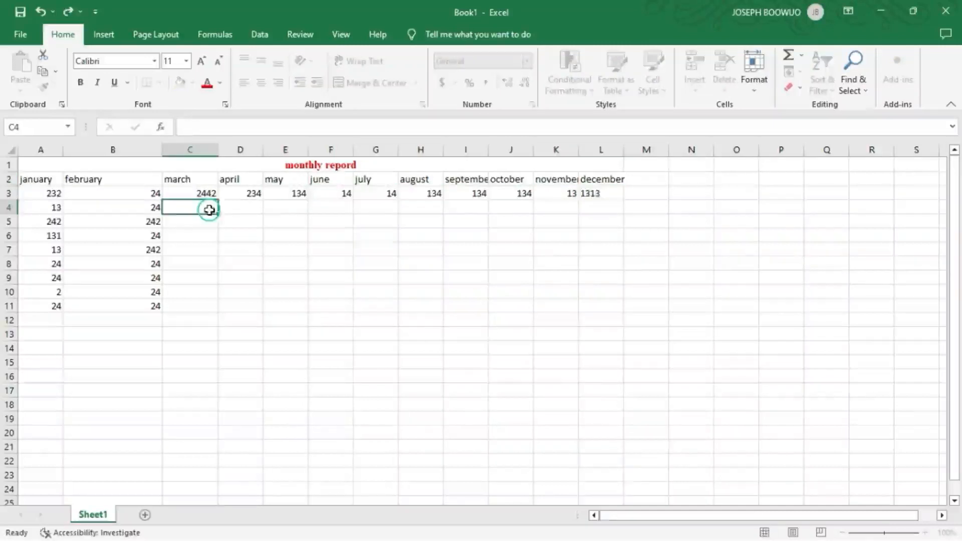
pyautogui.write('13')
pyautogui.press('Return')
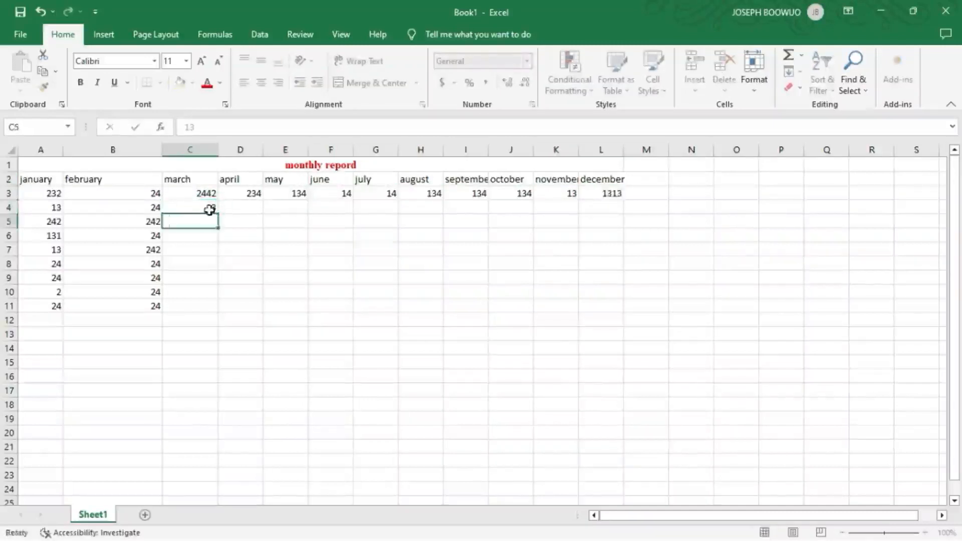
pyautogui.write('14')
pyautogui.press('Return')
pyautogui.write('14')
pyautogui.press('Return')
pyautogui.write('143')
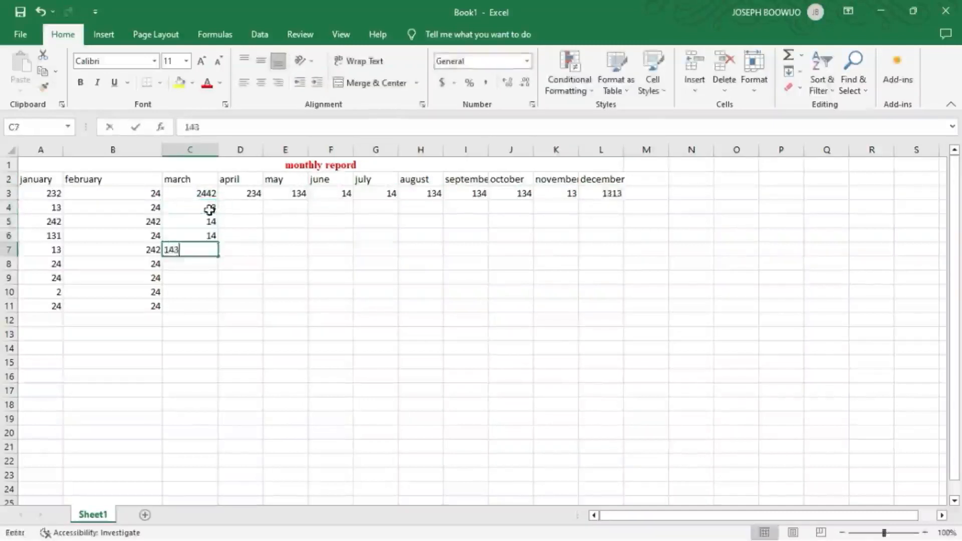
pyautogui.press('Return')
pyautogui.write('14')
pyautogui.press('Return')
pyautogui.write('141')
pyautogui.press('Return')
pyautogui.write('14')
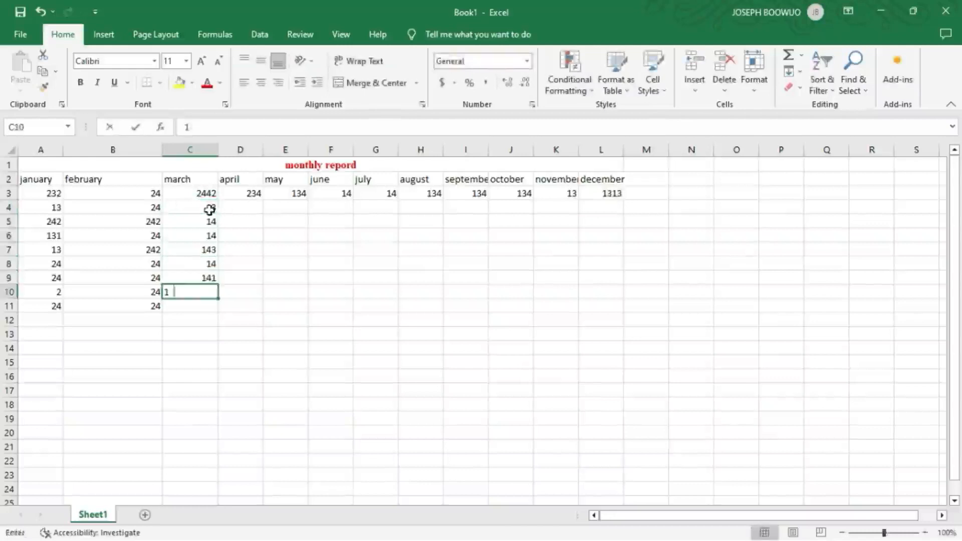
pyautogui.press('Return')
pyautogui.write('14')
pyautogui.press('Return')
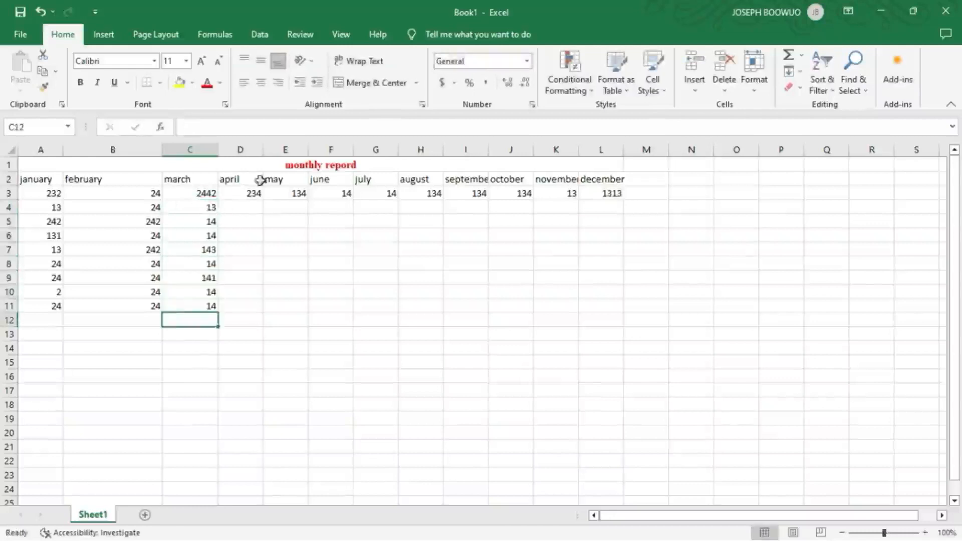
# Autofill the row 3 values of april, may and june down to row 11.
pyautogui.click(255, 192)
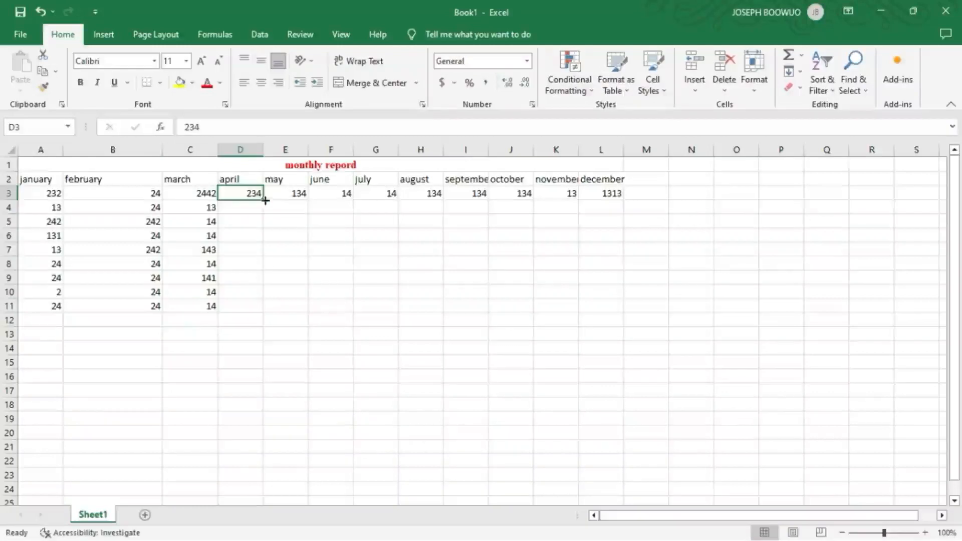
pyautogui.moveTo(264, 201); pyautogui.dragTo(245, 311)
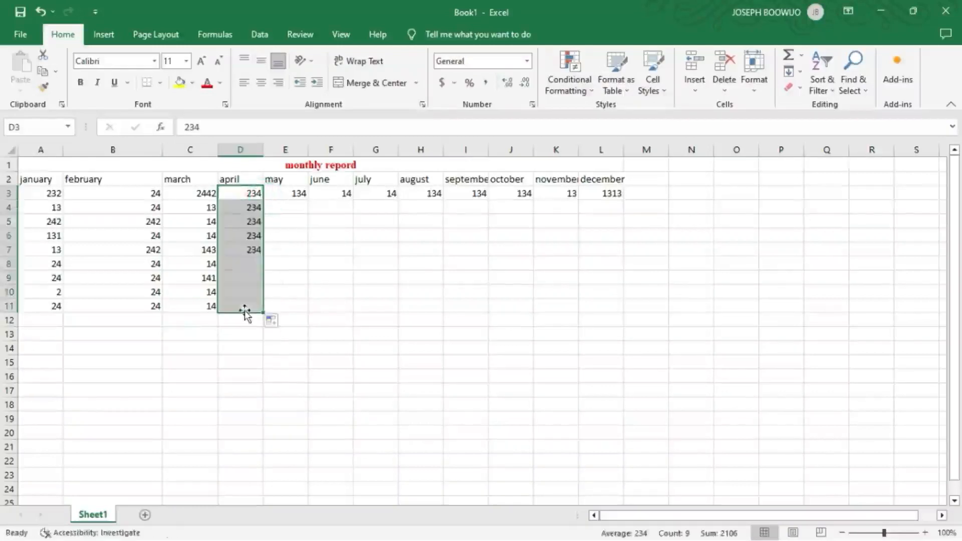
pyautogui.click(294, 195)
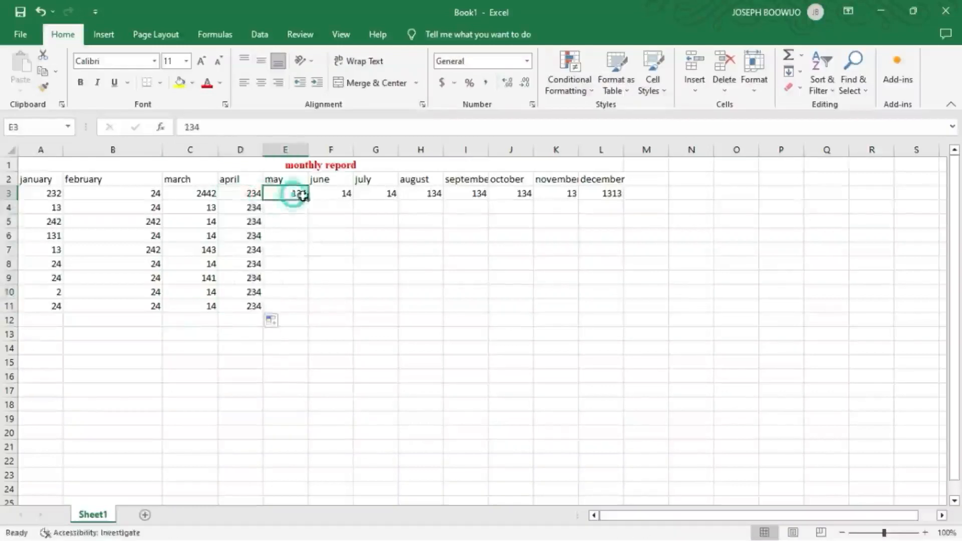
pyautogui.moveTo(310, 200); pyautogui.dragTo(298, 309)
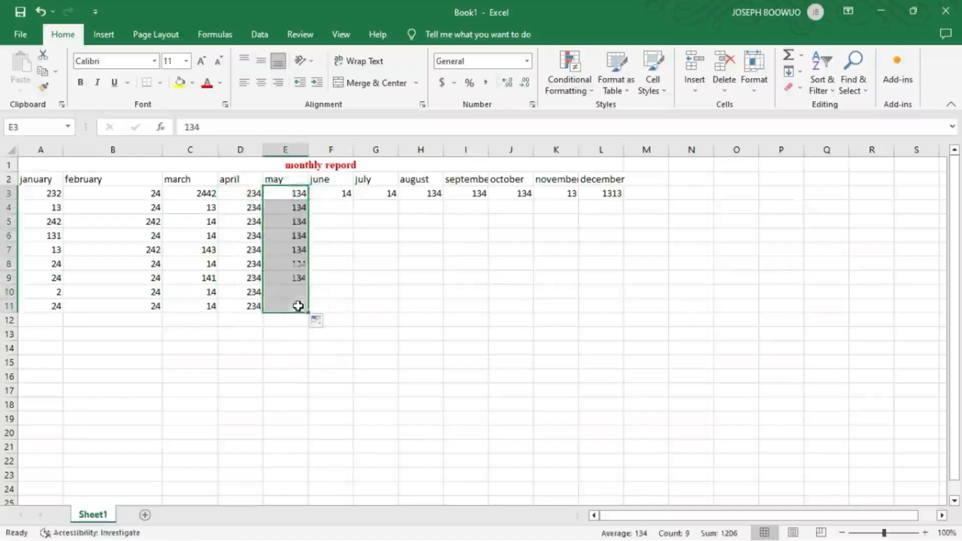
pyautogui.click(343, 193)
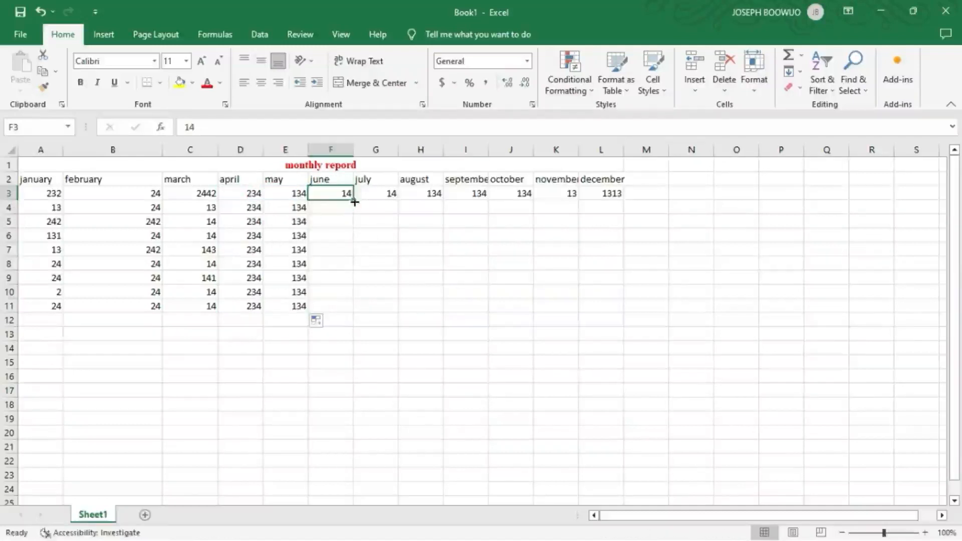
pyautogui.moveTo(353, 200); pyautogui.dragTo(344, 311)
# Autofill the row 3 values of july, august and september down to row 11.
pyautogui.click(393, 193)
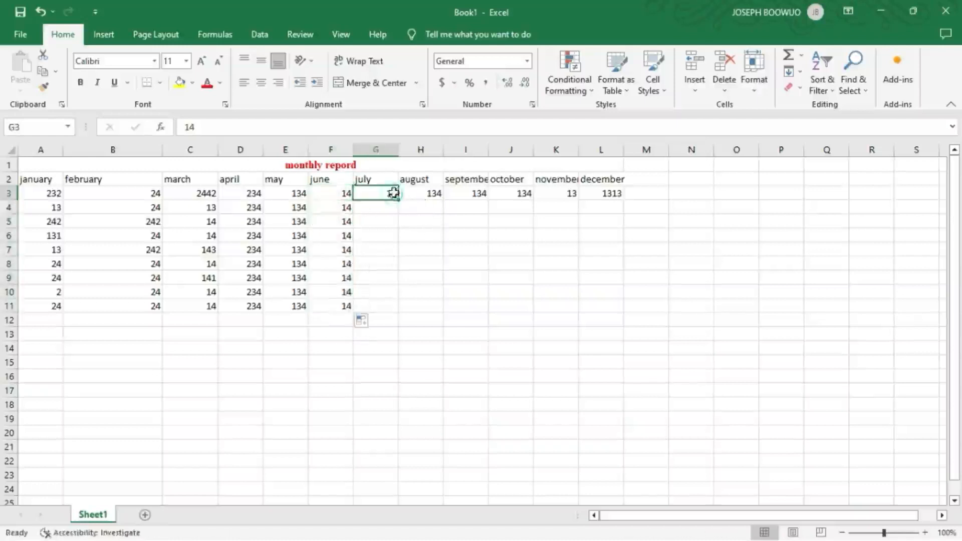
pyautogui.moveTo(400, 202); pyautogui.dragTo(389, 310)
pyautogui.click(433, 194)
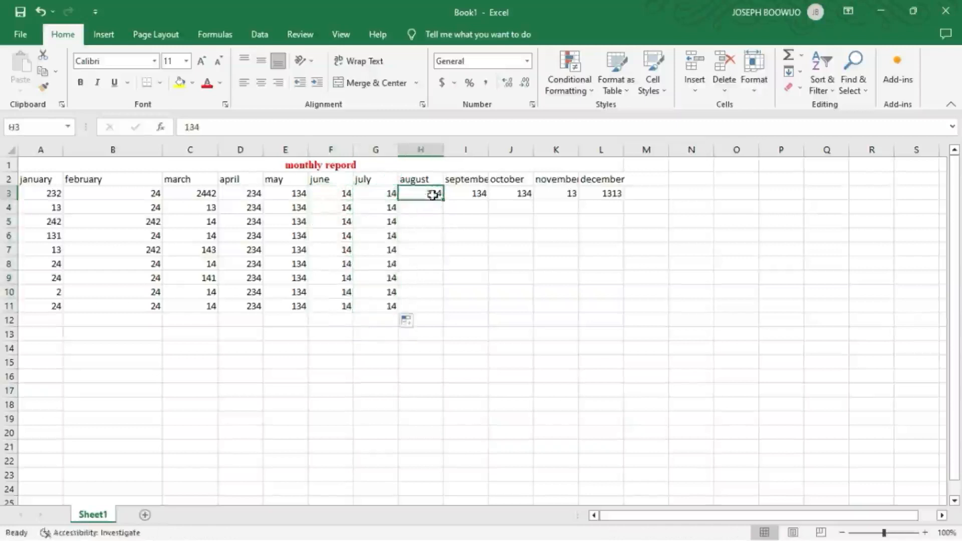
pyautogui.moveTo(444, 200); pyautogui.dragTo(437, 308)
pyautogui.click(477, 194)
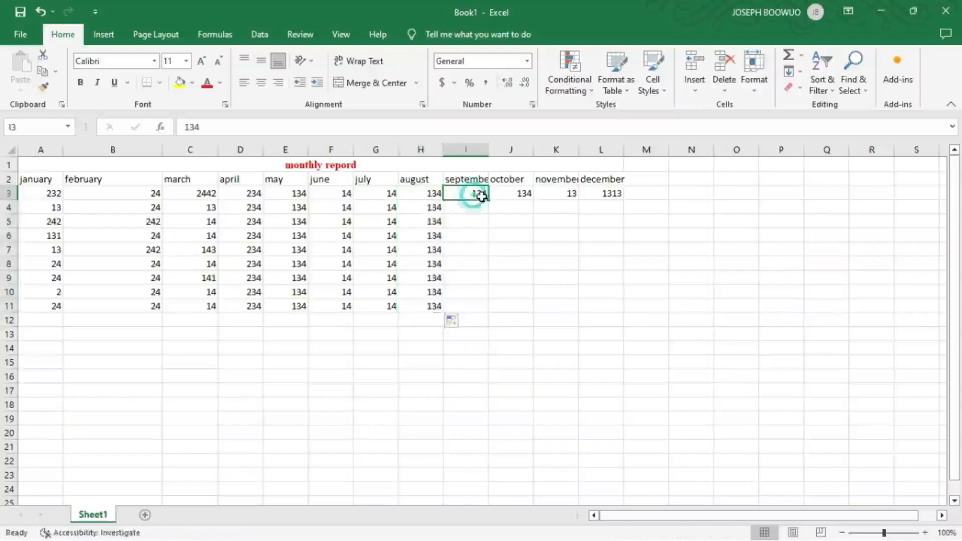
pyautogui.moveTo(488, 199); pyautogui.dragTo(481, 308)
# Autofill the october value from J3 down to J14, and clear the surplus cells J12 to J14.
pyautogui.click(521, 194)
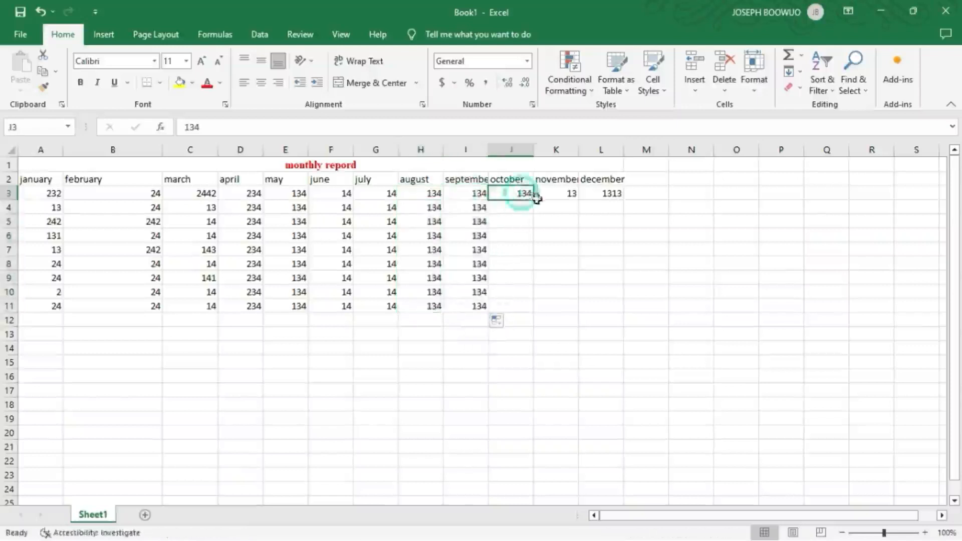
pyautogui.moveTo(533, 199); pyautogui.dragTo(531, 353)
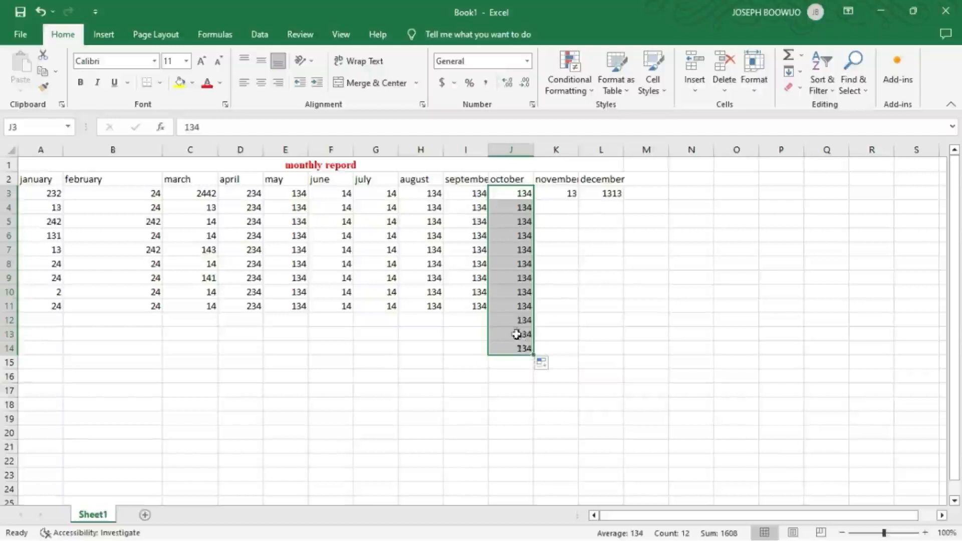
pyautogui.click(525, 323)
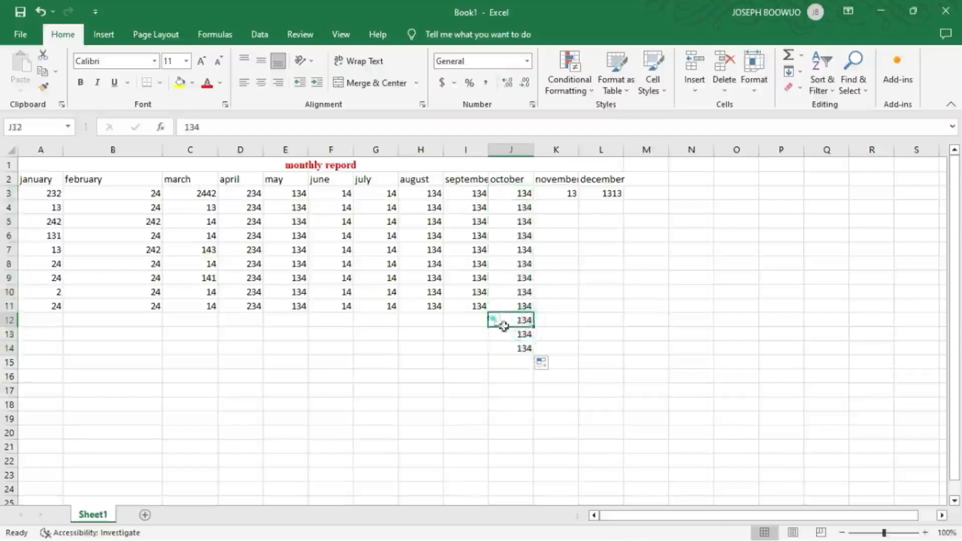
pyautogui.moveTo(502, 325); pyautogui.dragTo(515, 347)
pyautogui.press('Delete')
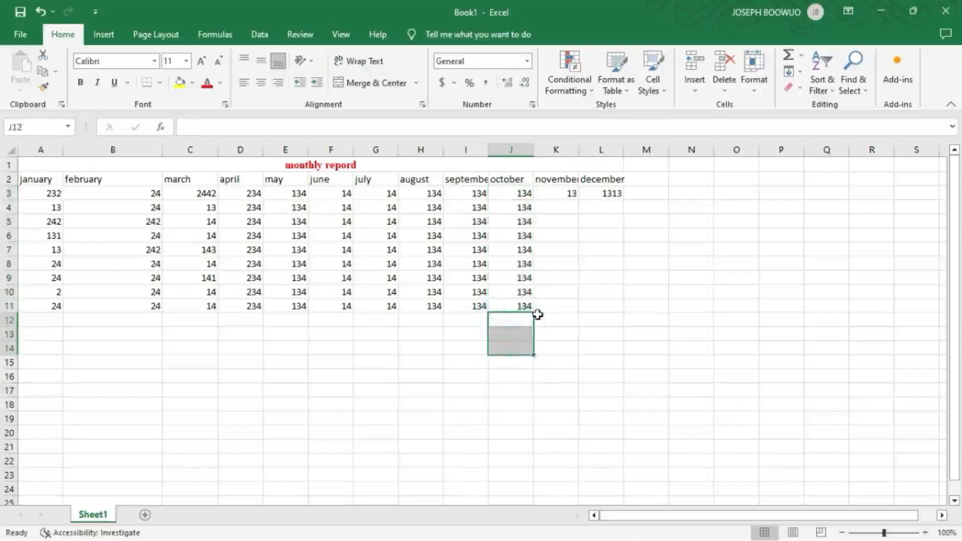
# Autofill the row 3 values of november and december down to row 11.
pyautogui.click(556, 205)
pyautogui.click(567, 193)
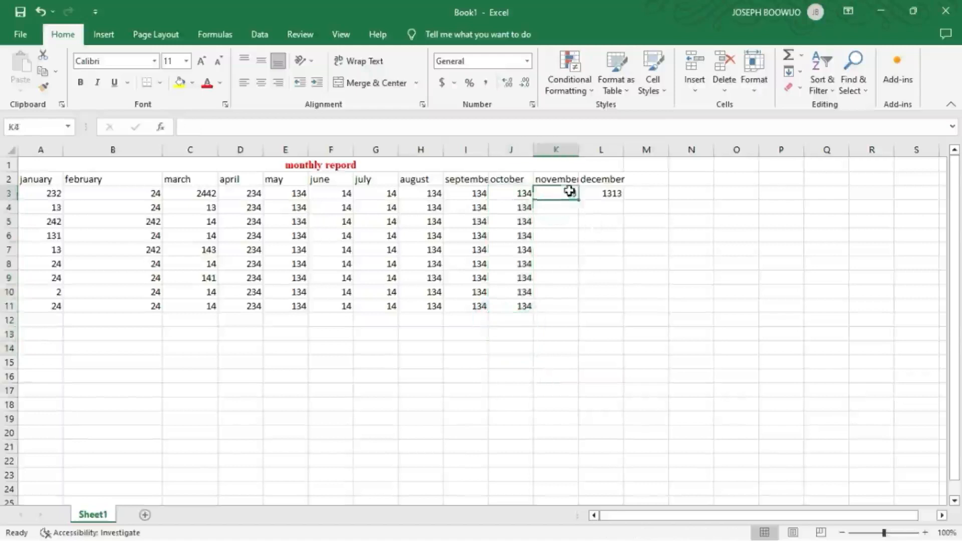
pyautogui.moveTo(579, 198); pyautogui.dragTo(578, 315)
pyautogui.click(602, 192)
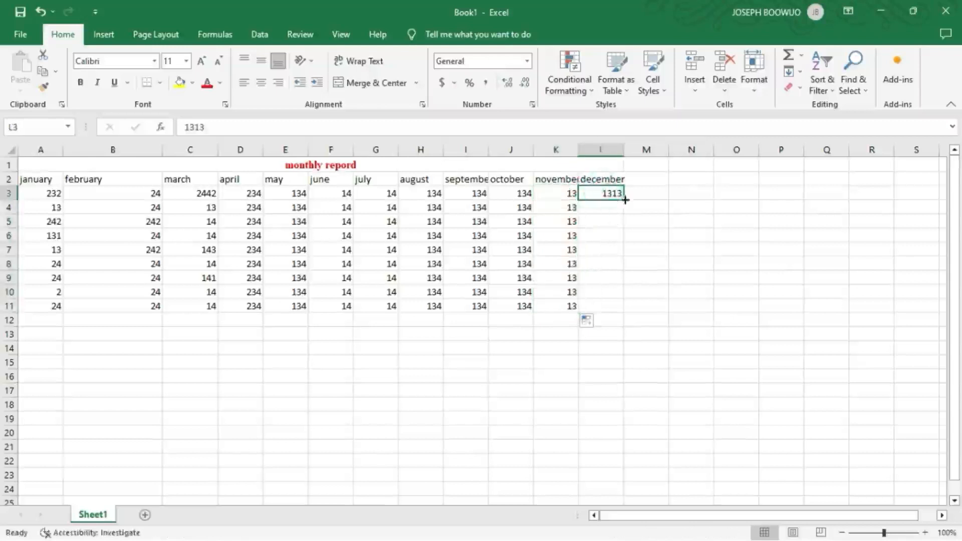
pyautogui.moveTo(626, 199); pyautogui.dragTo(625, 316)
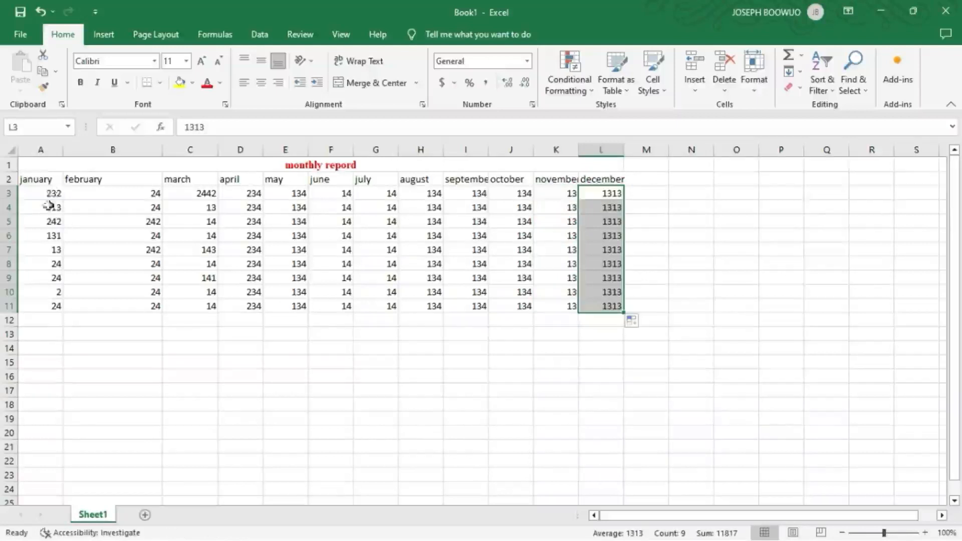
# Total the january figures in cell A12 with the formula =SUM(A3:A11).
pyautogui.click(41, 322)
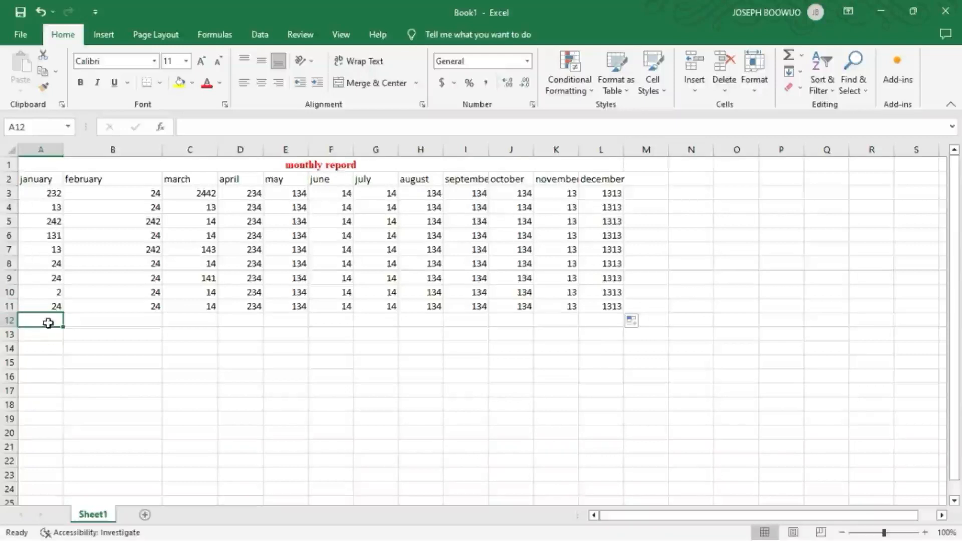
pyautogui.write('=')
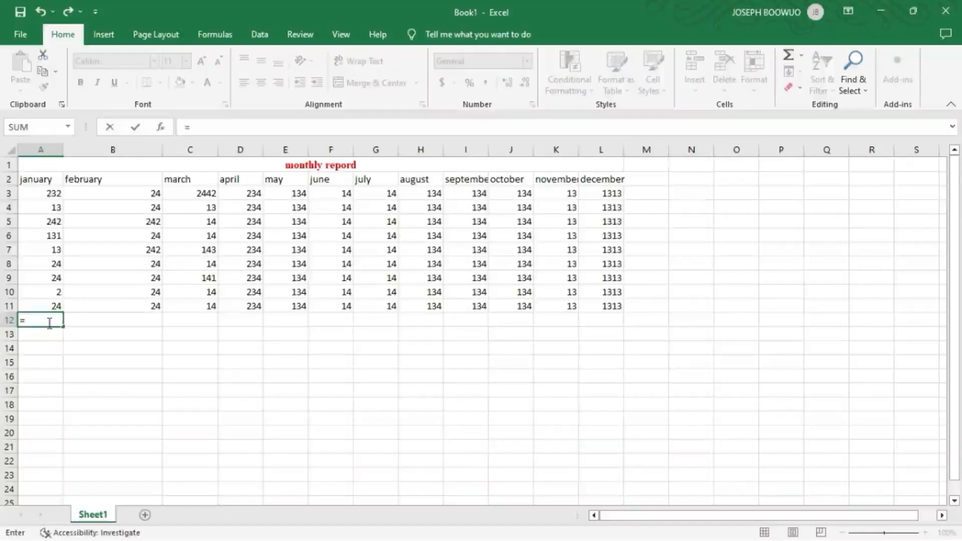
pyautogui.write('sum')
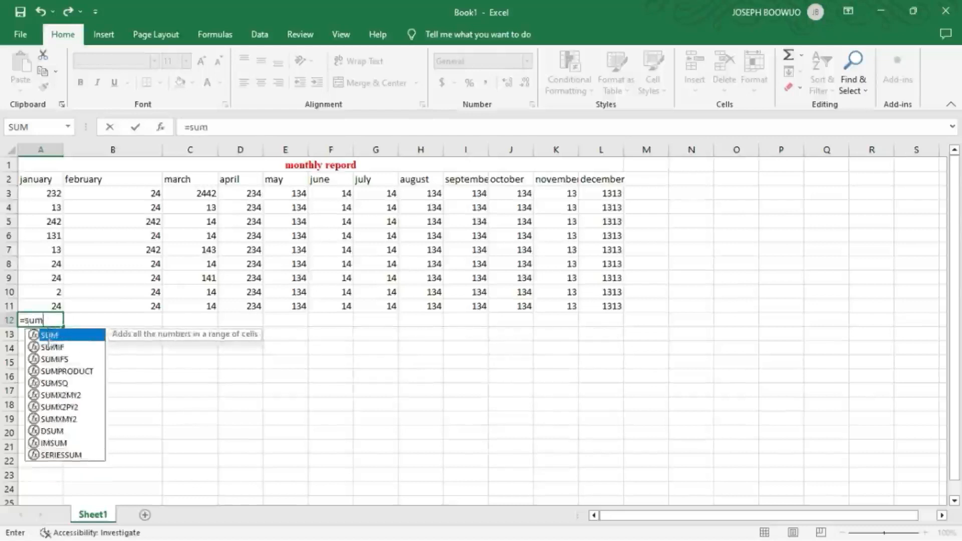
pyautogui.doubleClick(49, 339)
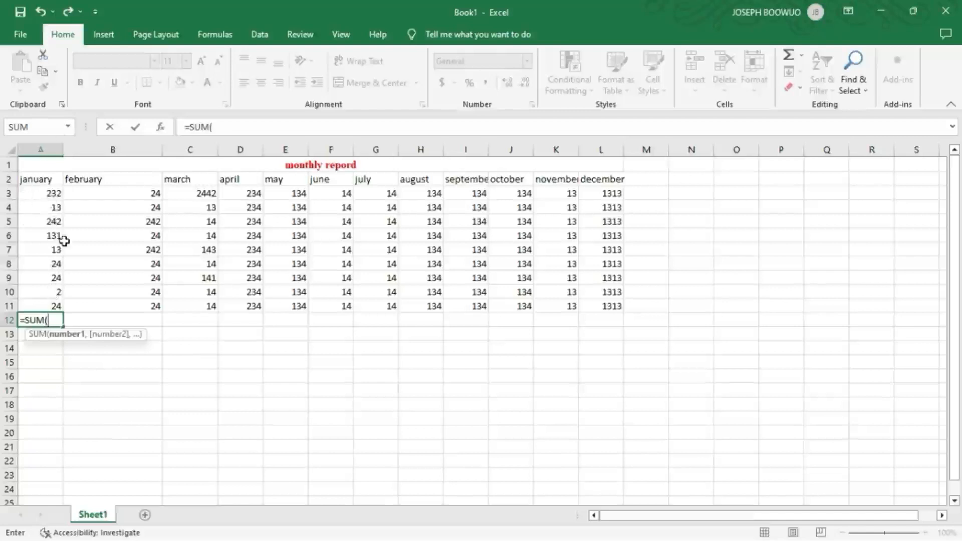
pyautogui.write('a3:')
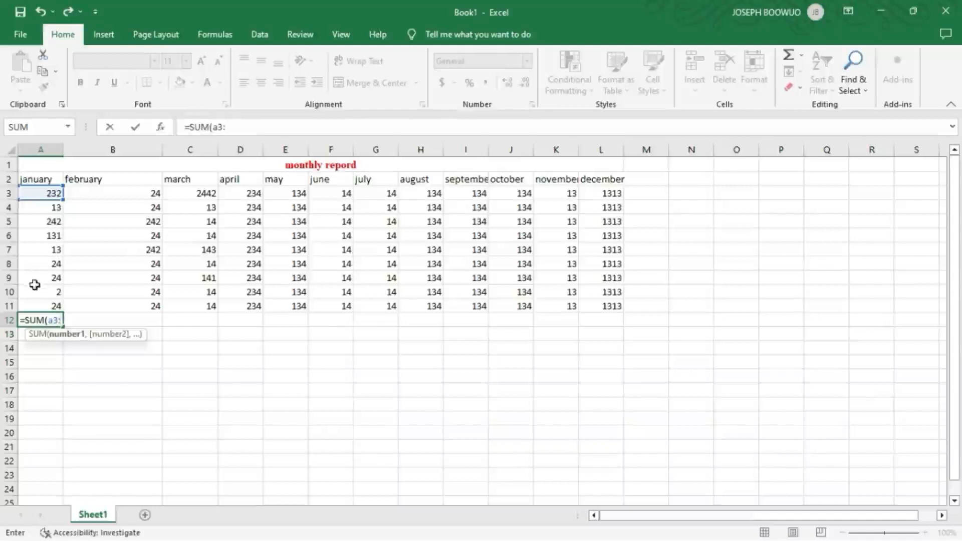
pyautogui.write('a11')
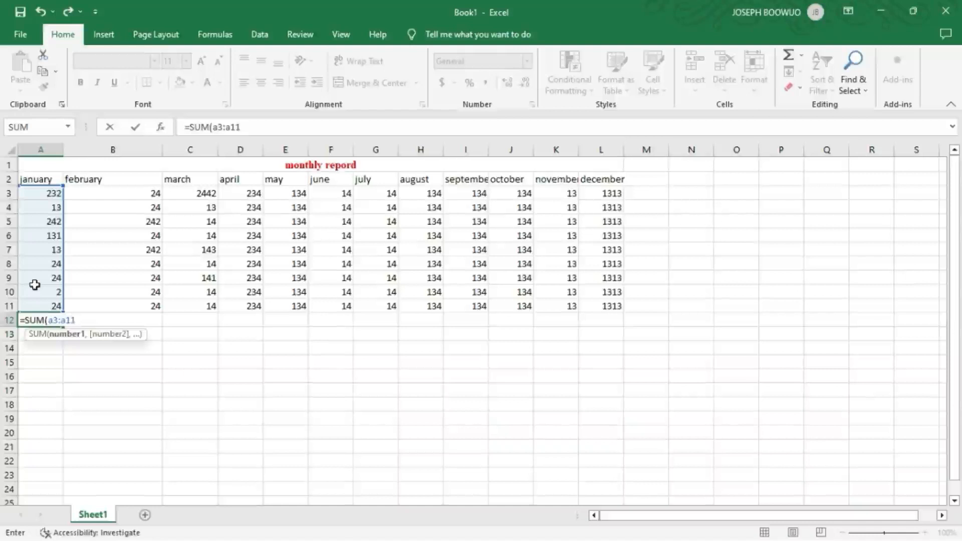
pyautogui.write(')')
pyautogui.press('Return')
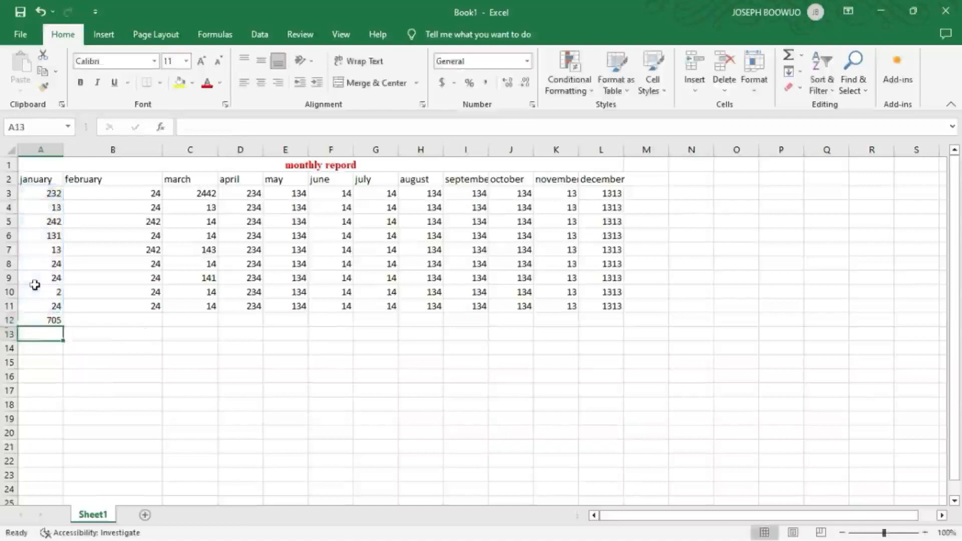
# Replace the argument of the SUM formula in A12 by picking the range A3:A11 directly on the sheet.
pyautogui.click(55, 321)
pyautogui.doubleClick(55, 321)
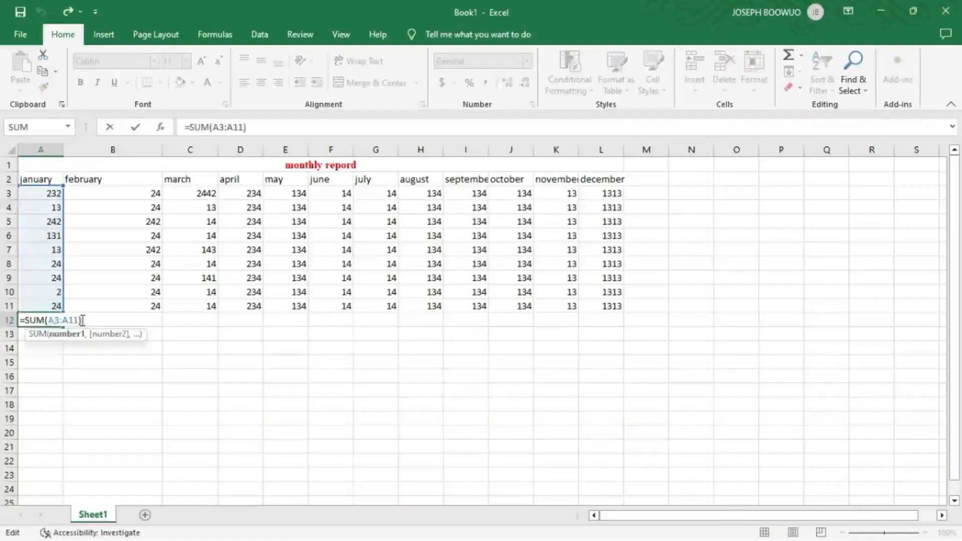
pyautogui.moveTo(82, 321); pyautogui.dragTo(45, 321)
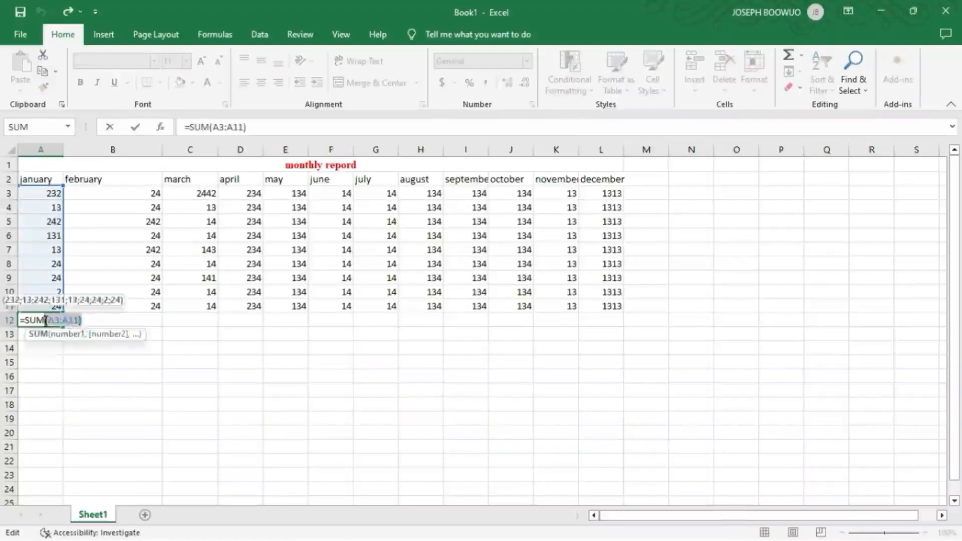
pyautogui.press('BackSpace')
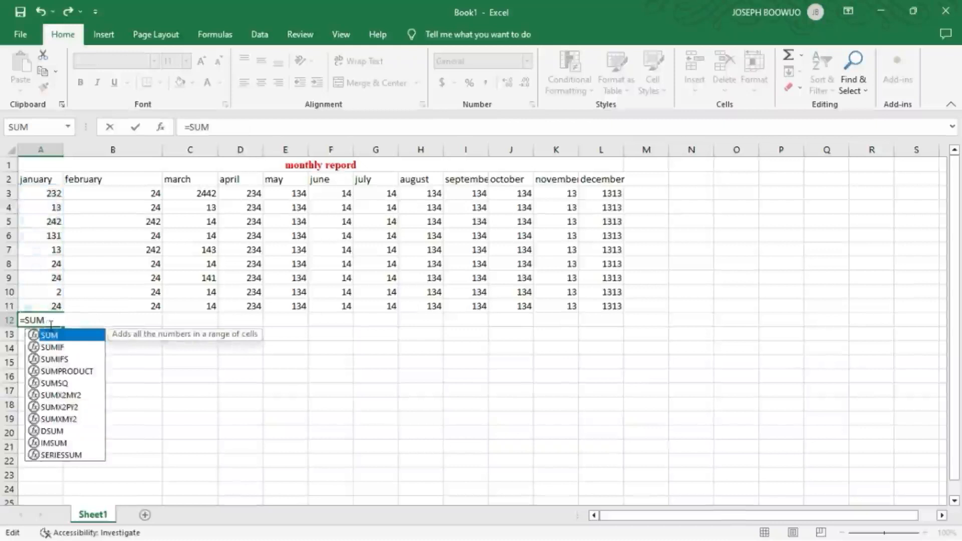
pyautogui.write('(')
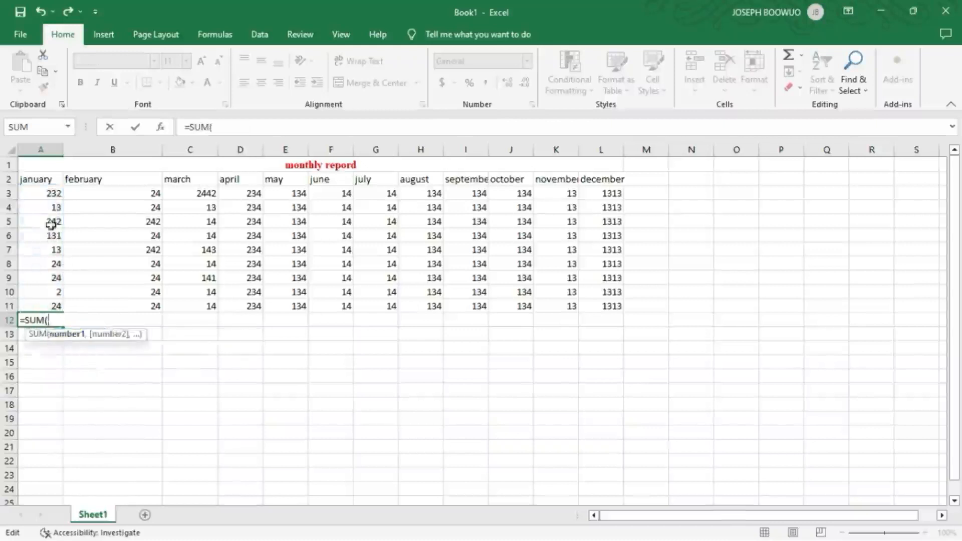
pyautogui.click(33, 191)
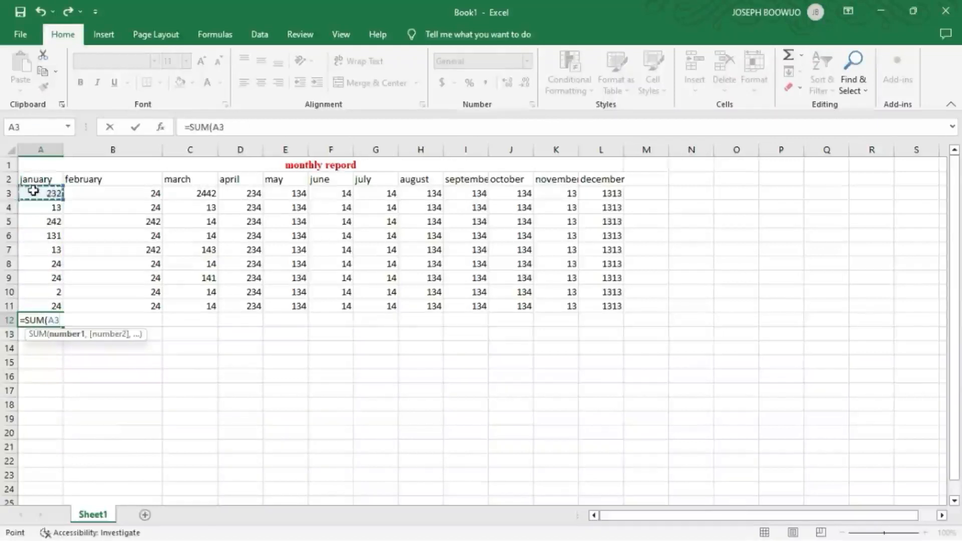
pyautogui.moveTo(33, 190); pyautogui.dragTo(33, 191)
pyautogui.moveTo(35, 194); pyautogui.dragTo(41, 303)
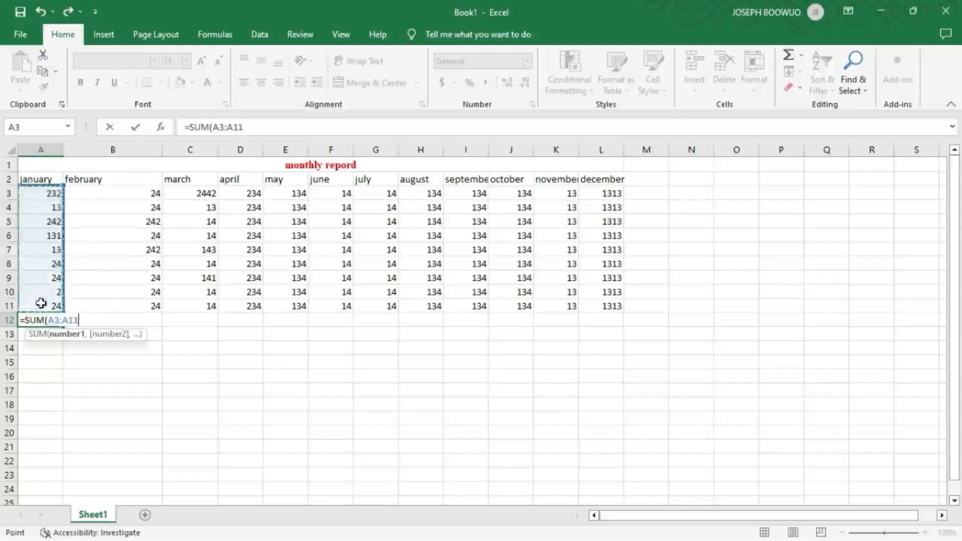
pyautogui.press('Return')
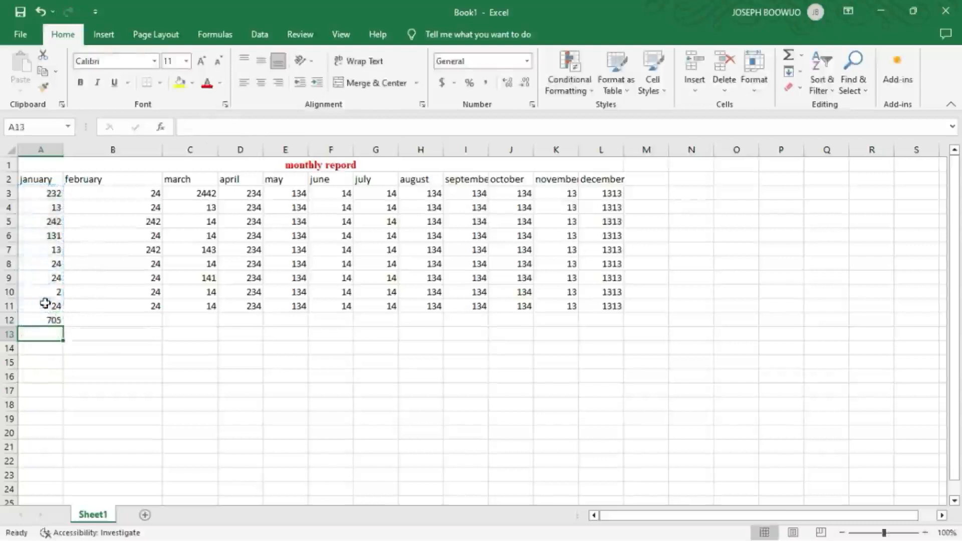
# Total the february figures in cell B12 with a SUM formula over B3:B11.
pyautogui.click(144, 193)
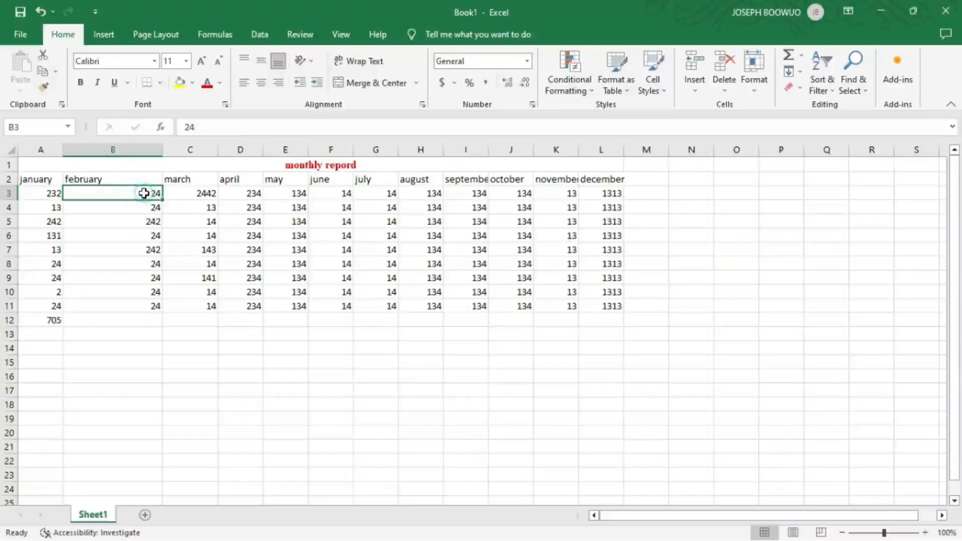
pyautogui.click(139, 321)
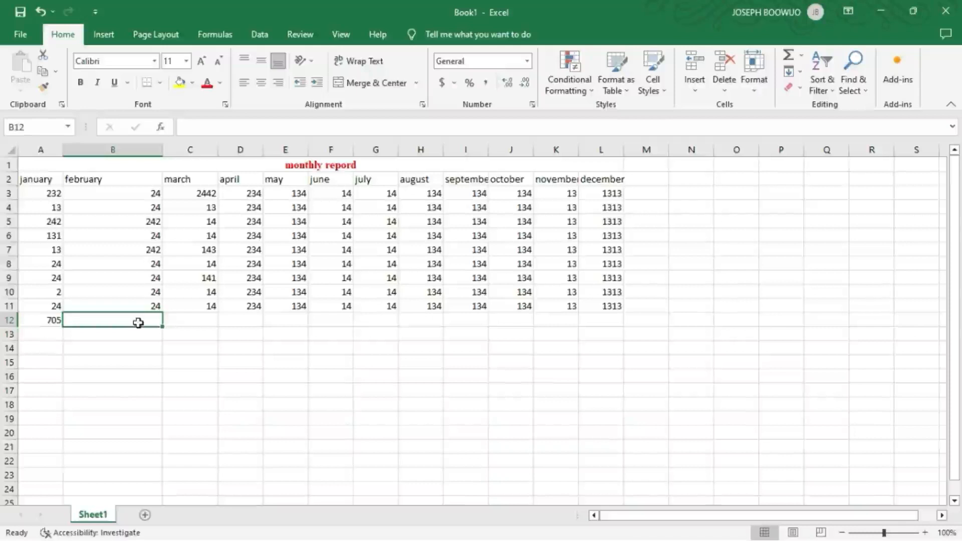
pyautogui.write('=')
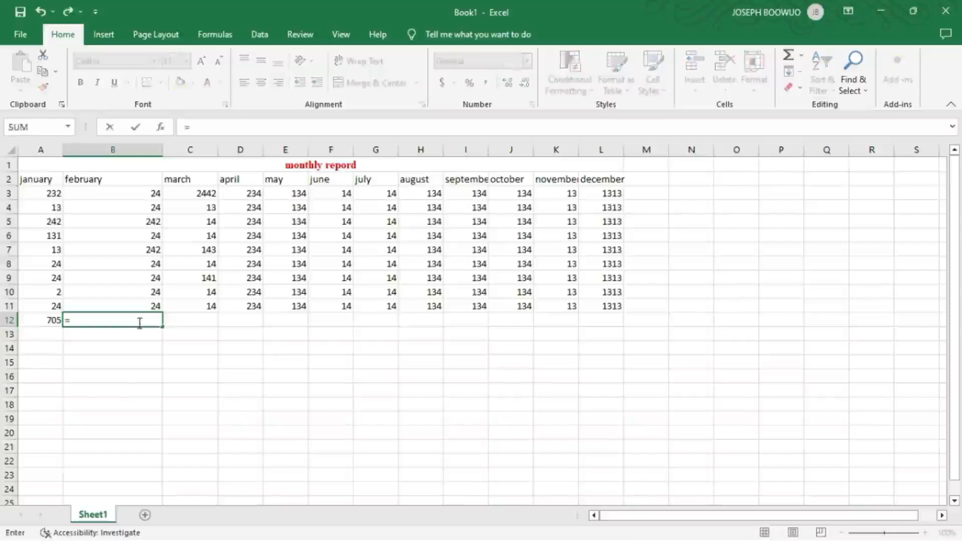
pyautogui.write('sum')
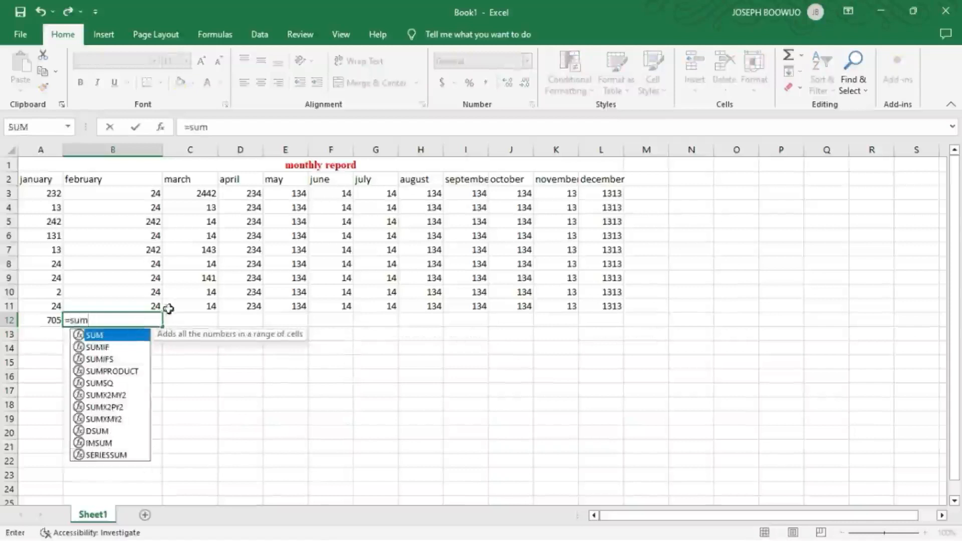
pyautogui.doubleClick(100, 337)
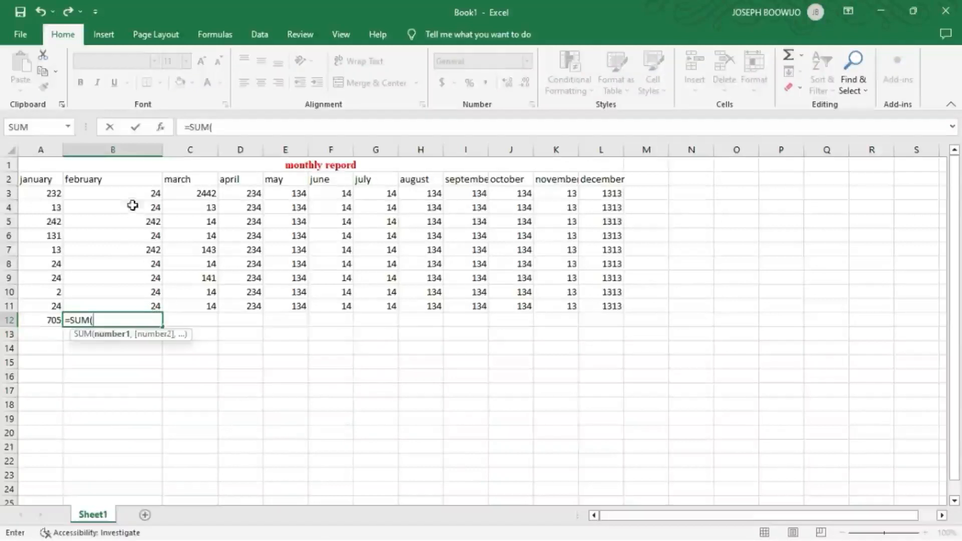
pyautogui.moveTo(124, 192); pyautogui.dragTo(129, 309)
pyautogui.press('Return')
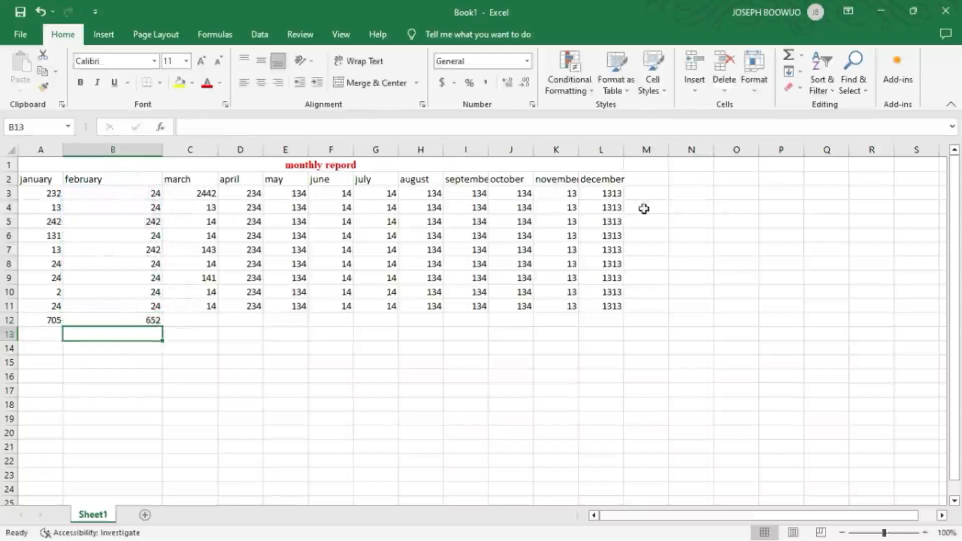
# Sum the first data row A3:L3 in cell M3 and autofill the formula down to M11.
pyautogui.click(648, 193)
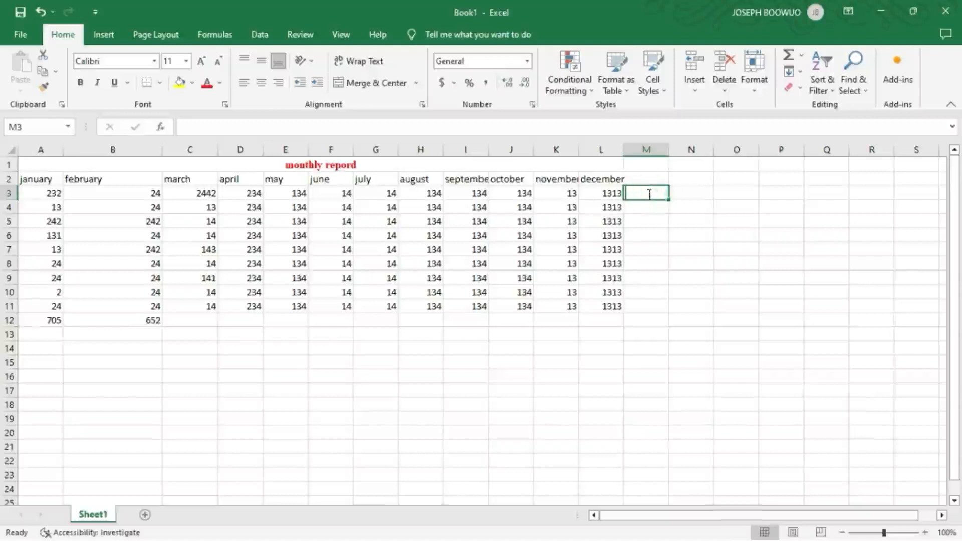
pyautogui.write('=sum')
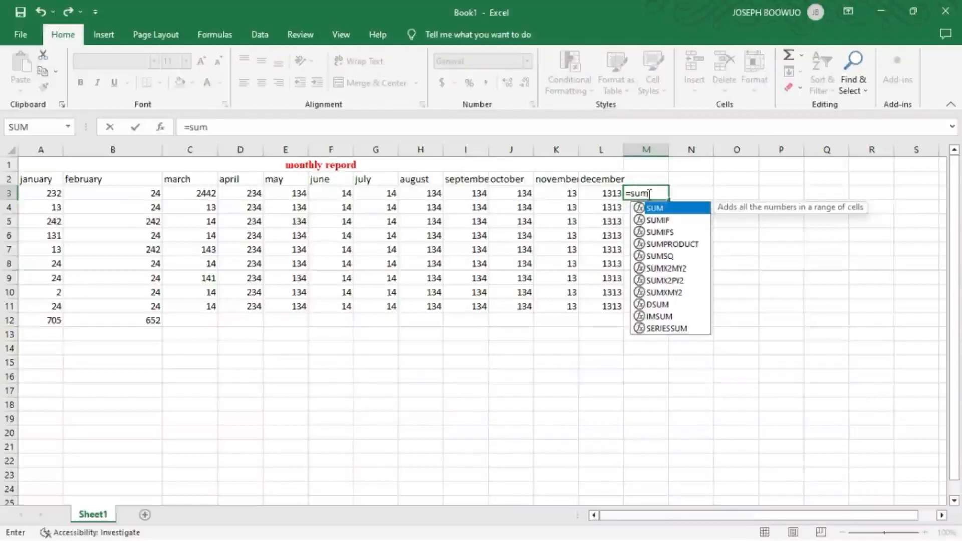
pyautogui.write('(')
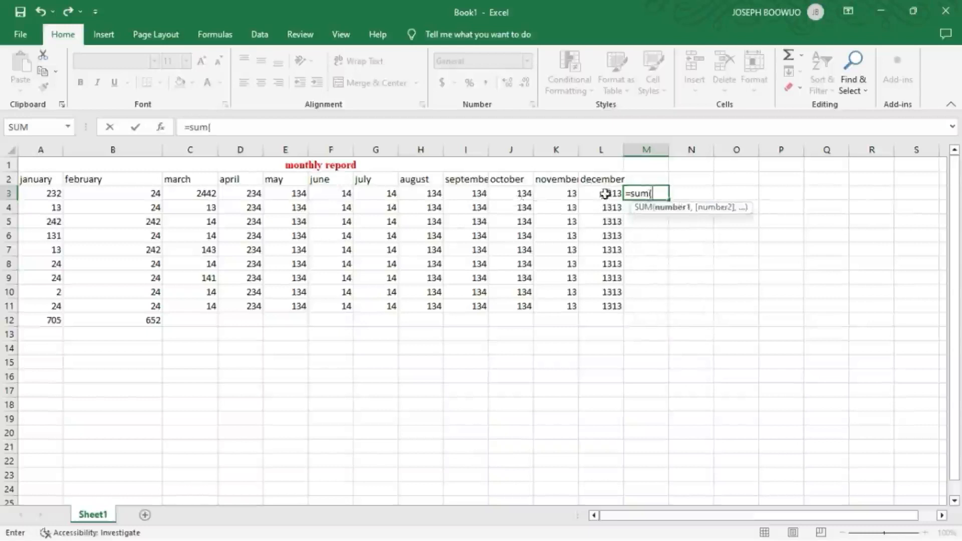
pyautogui.click(47, 193)
pyautogui.moveTo(144, 202); pyautogui.dragTo(605, 195)
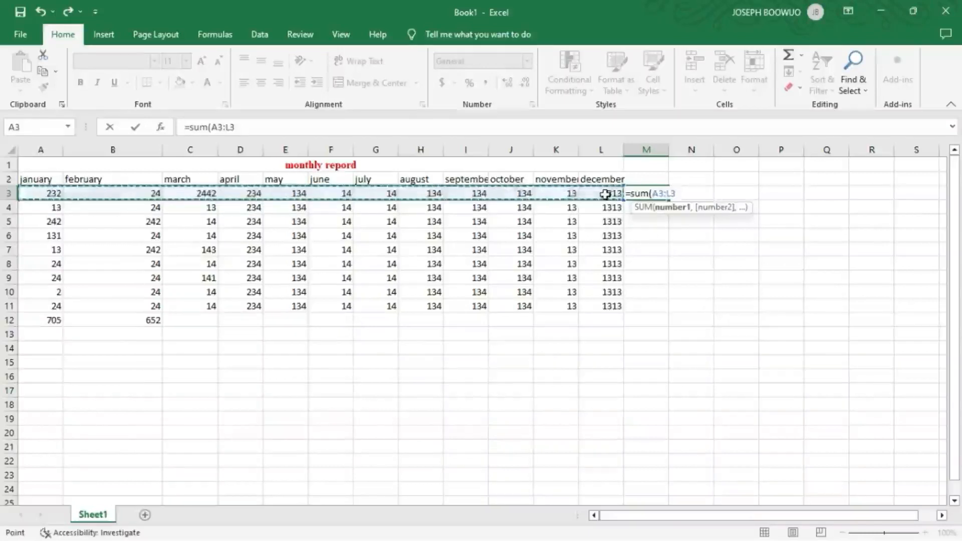
pyautogui.press('Return')
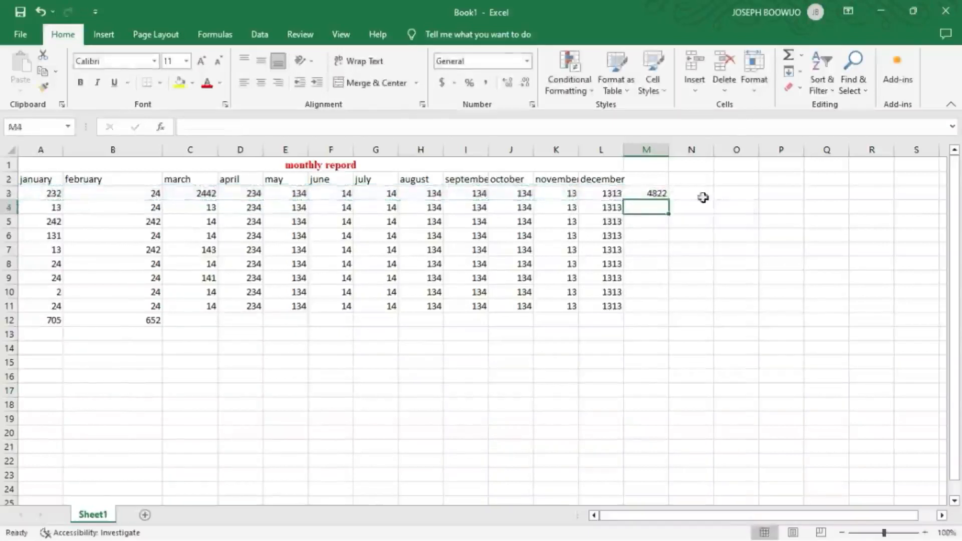
pyautogui.click(668, 195)
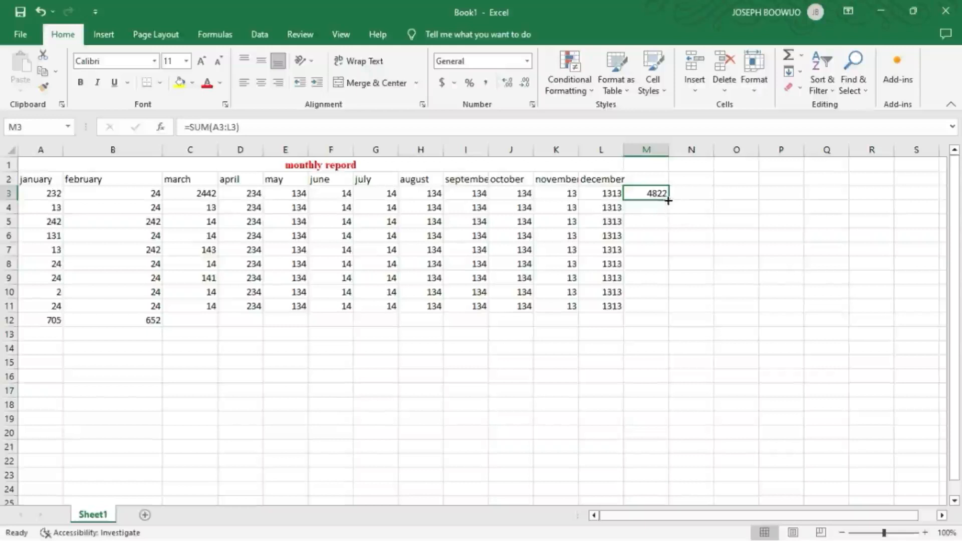
pyautogui.moveTo(669, 202); pyautogui.dragTo(672, 312)
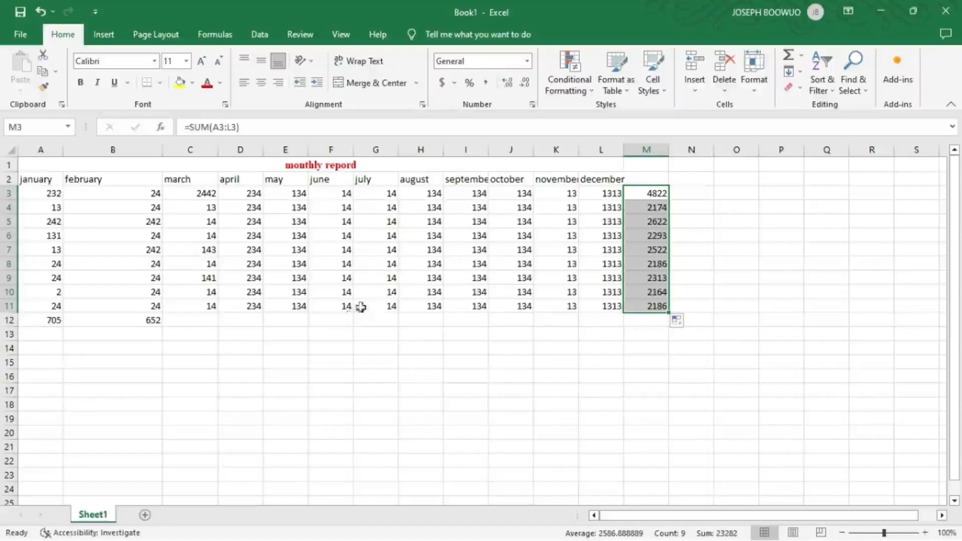
# Change the font of the whole table A1:M12 to Times New Roman.
pyautogui.click(319, 280)
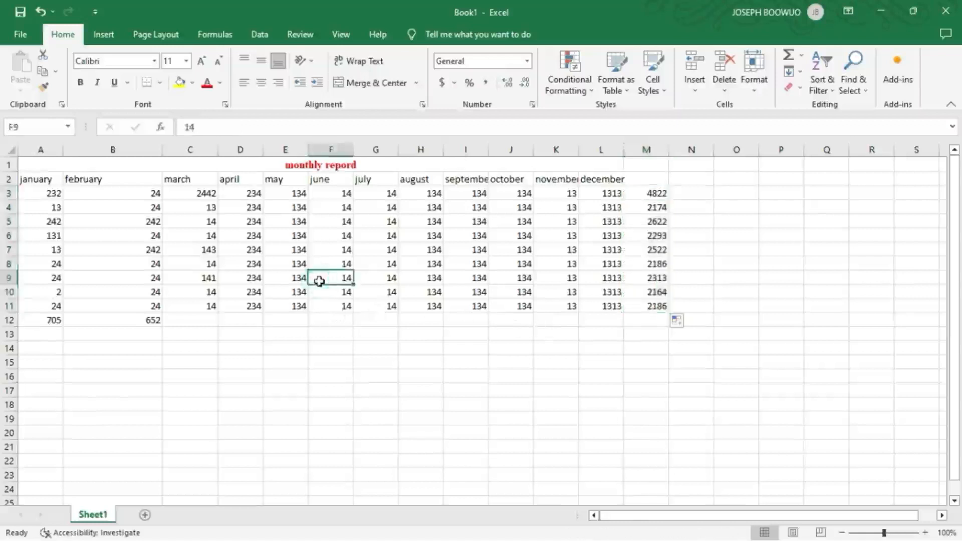
pyautogui.hotkey('ctrl', 'a')
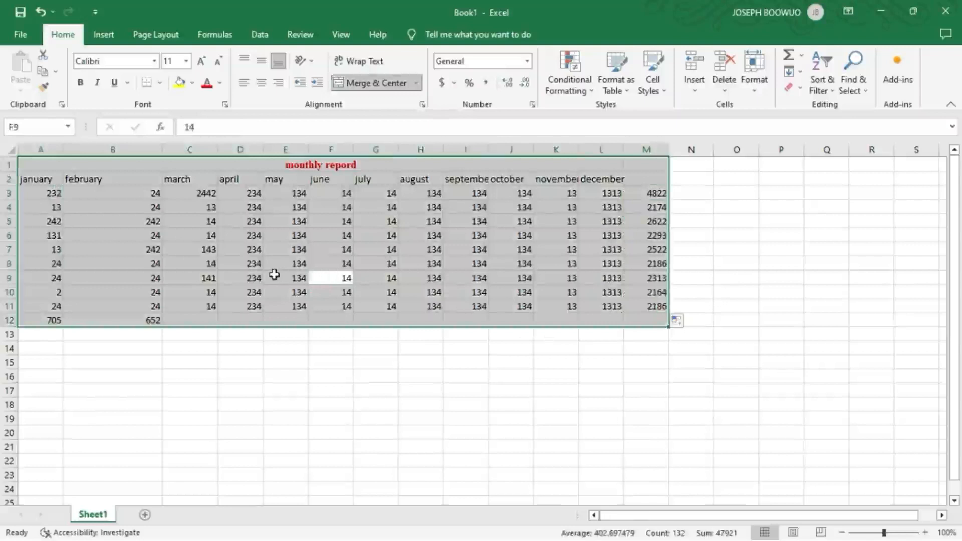
pyautogui.click(155, 60)
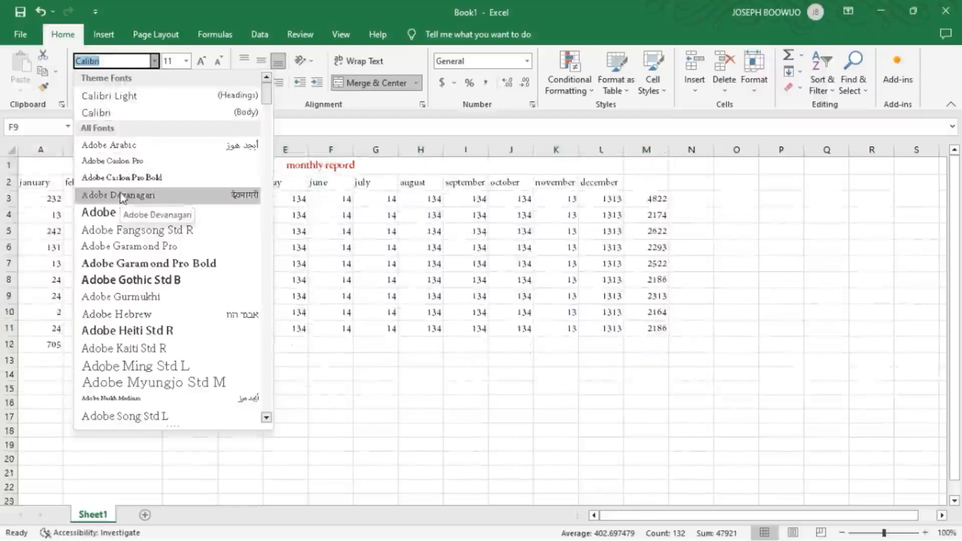
pyautogui.write('Times New Roman')
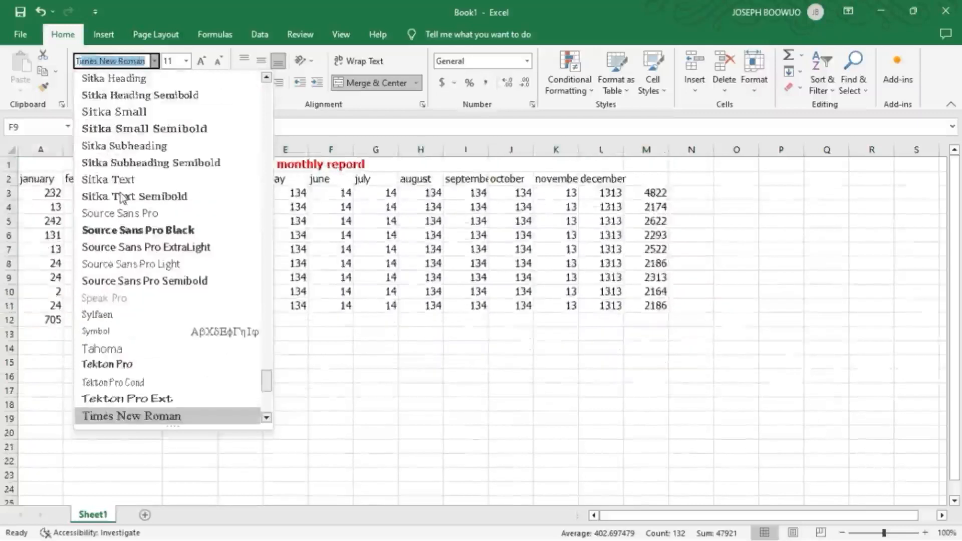
pyautogui.press('Return')
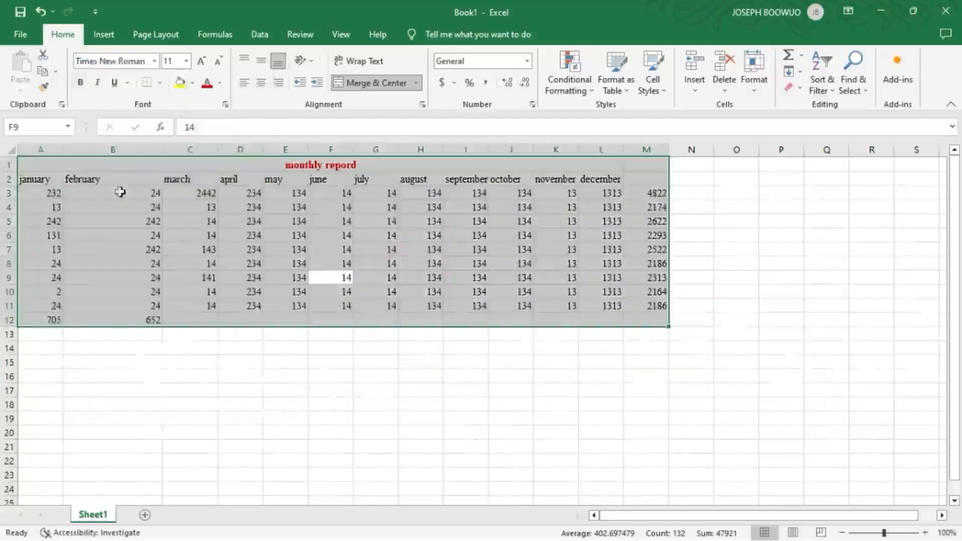
# Set the font size of the whole table A1:M12 to 12.
pyautogui.click(187, 61)
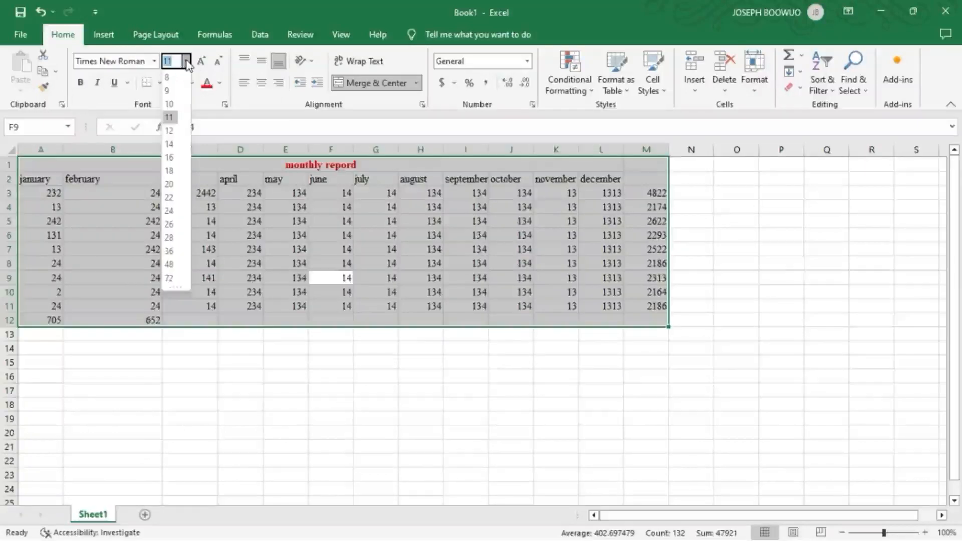
pyautogui.click(170, 131)
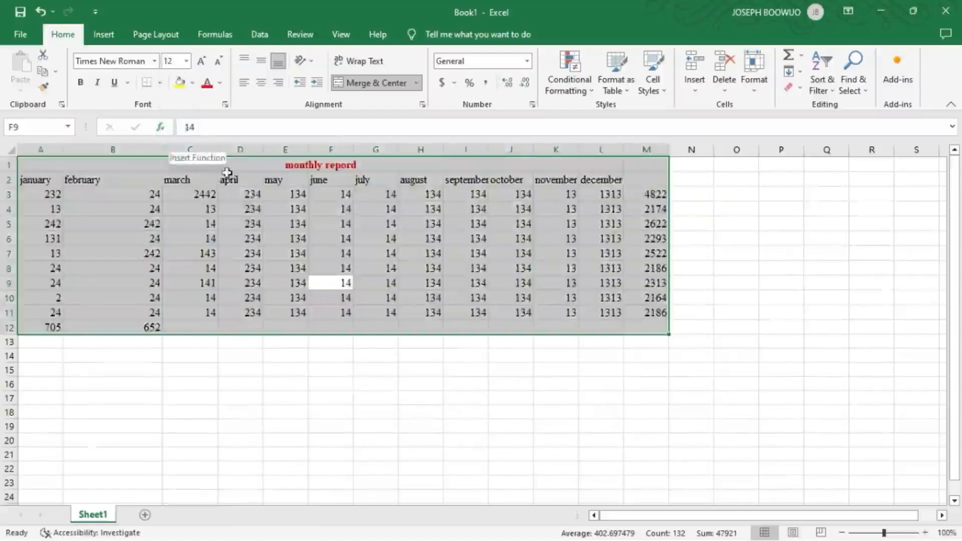
pyautogui.click(430, 381)
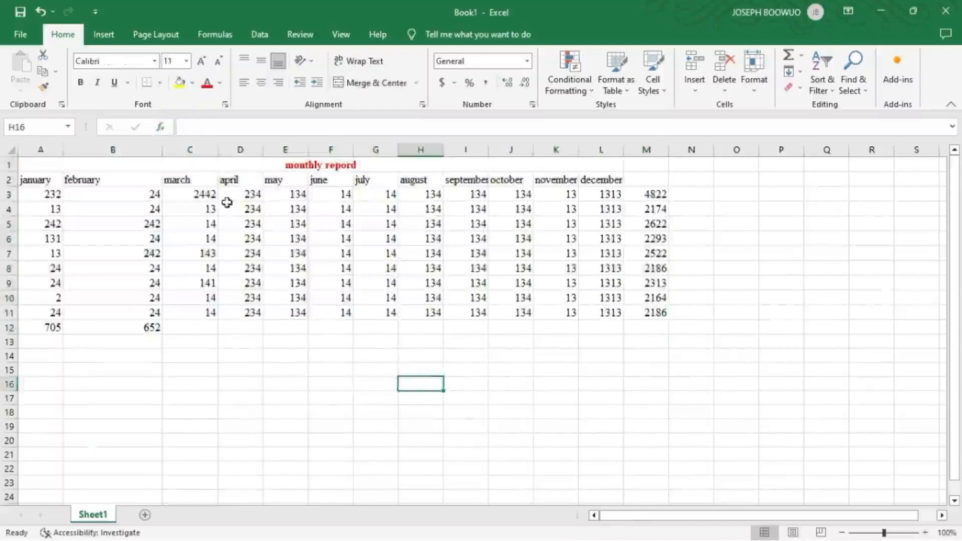
pyautogui.click(161, 237)
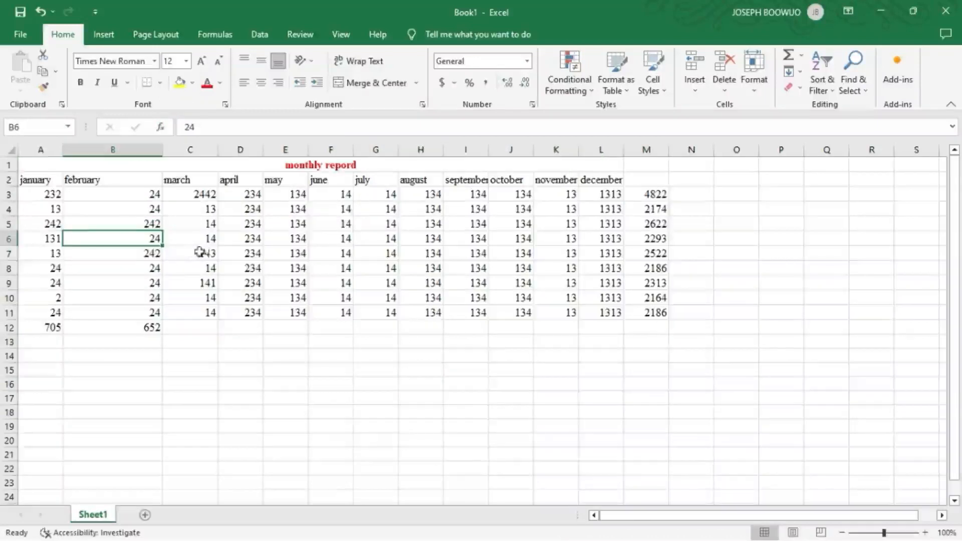
pyautogui.click(210, 295)
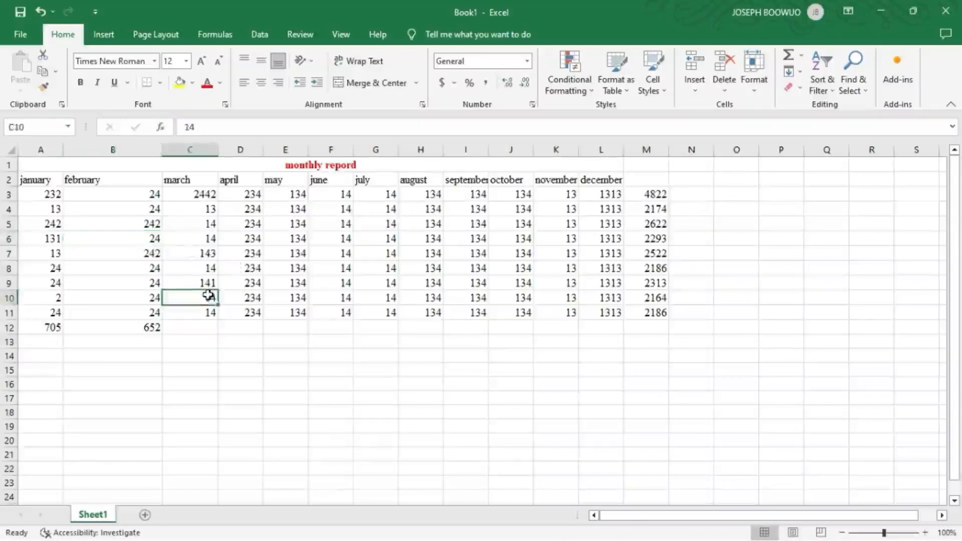
pyautogui.click(177, 425)
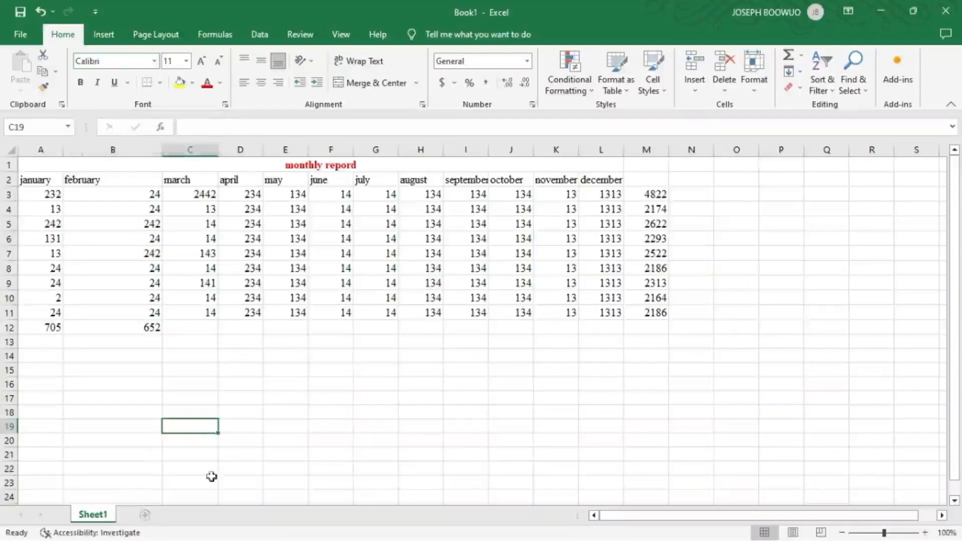
# Add a second worksheet with the sample text "edljdnkl" in cell A1, and switch to Sheet1 and back.
pyautogui.click(145, 516)
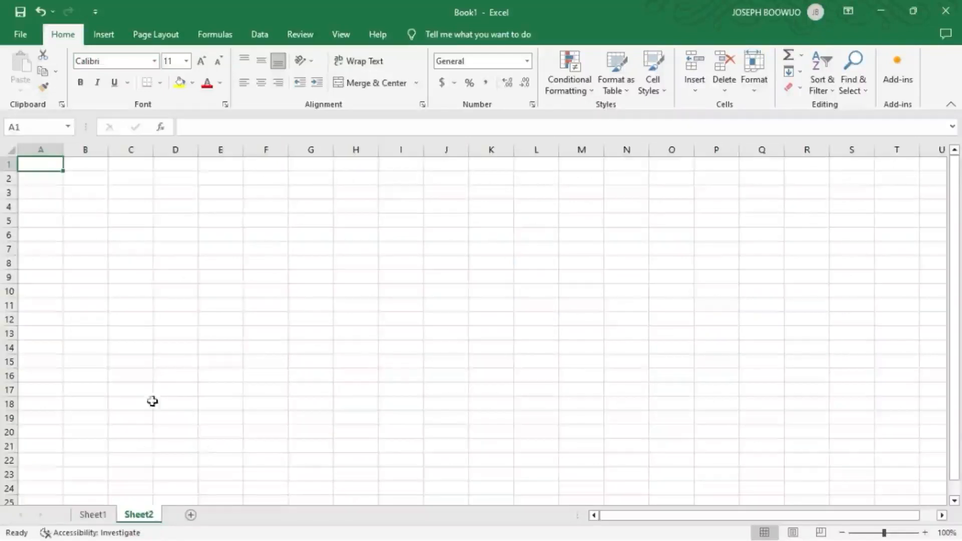
pyautogui.write('edljdnkl')
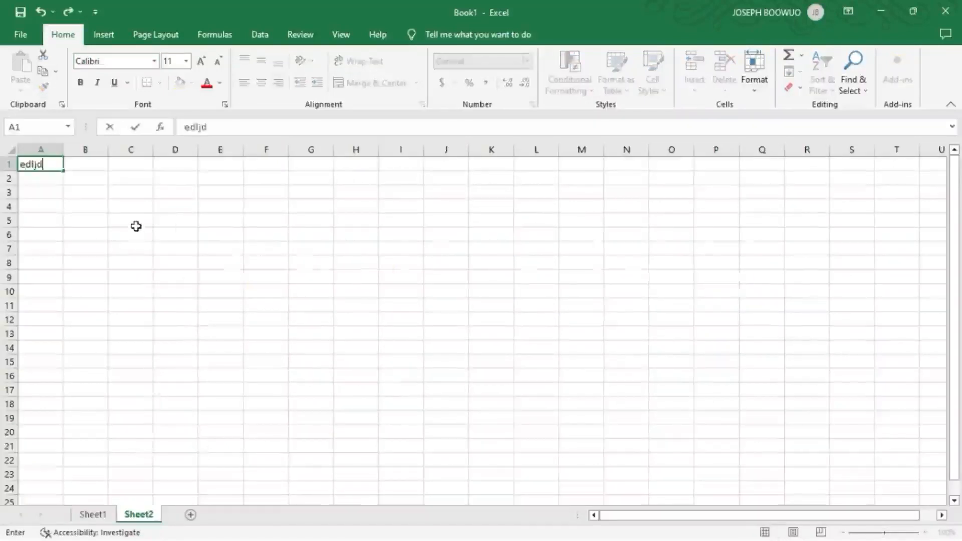
pyautogui.click(93, 514)
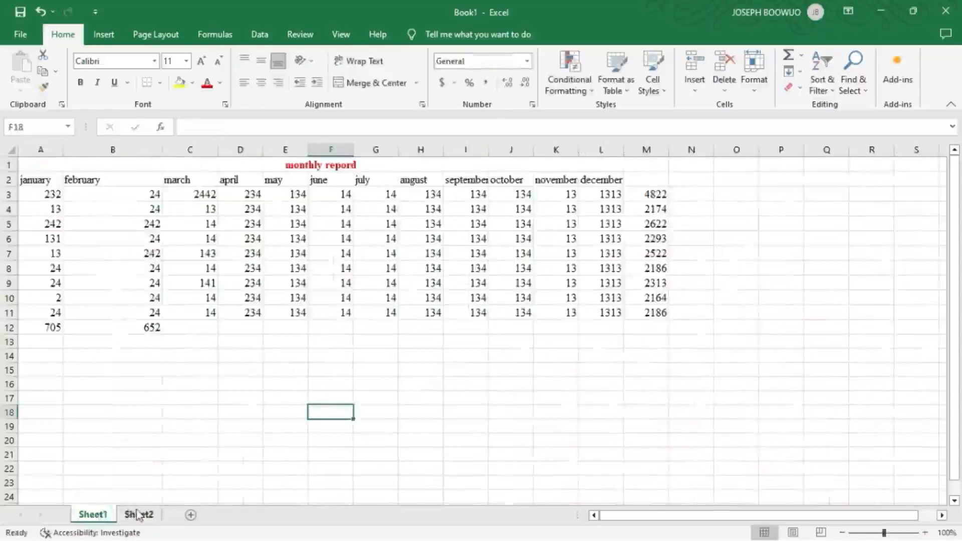
pyautogui.click(137, 515)
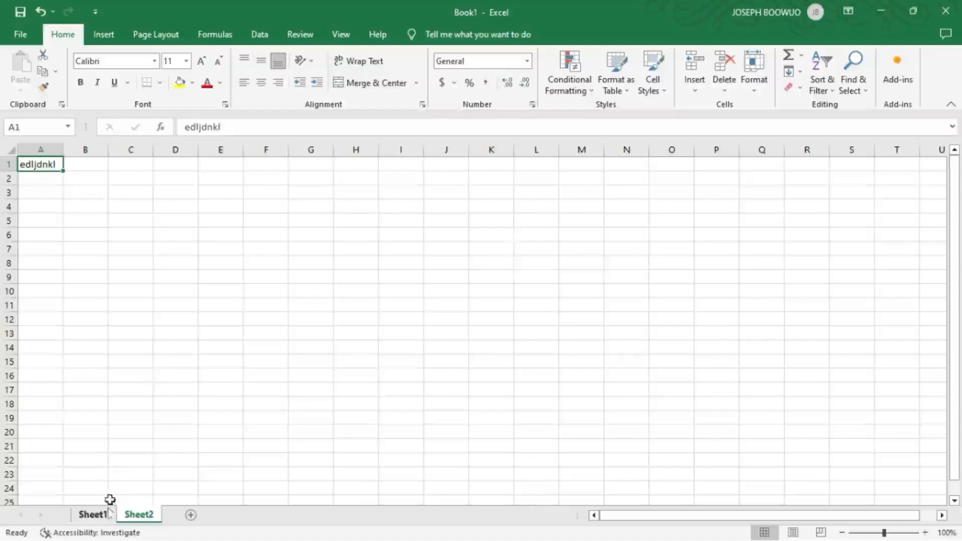
# Clear the sample text from cell A1 of Sheet2 and return to Sheet1.
pyautogui.click(52, 165)
pyautogui.press('BackSpace')
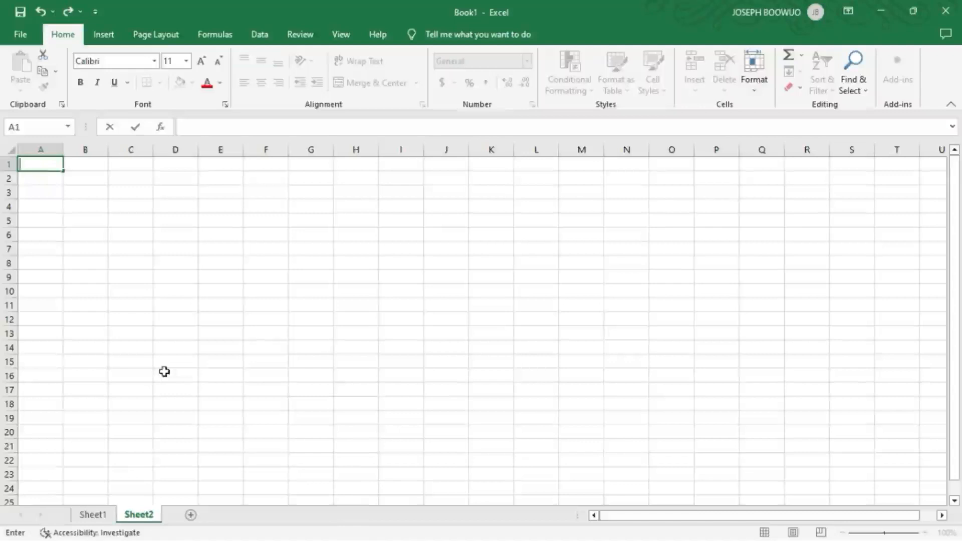
pyautogui.click(94, 515)
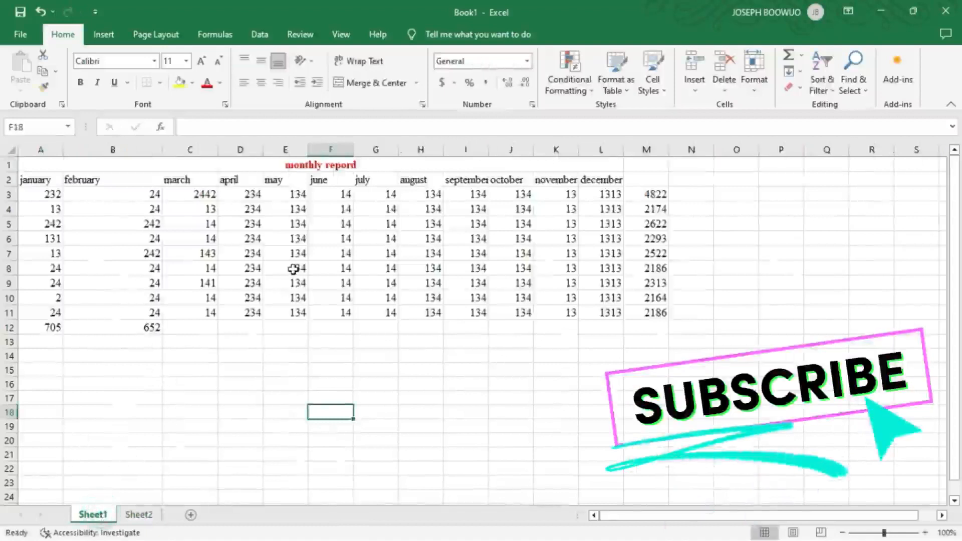